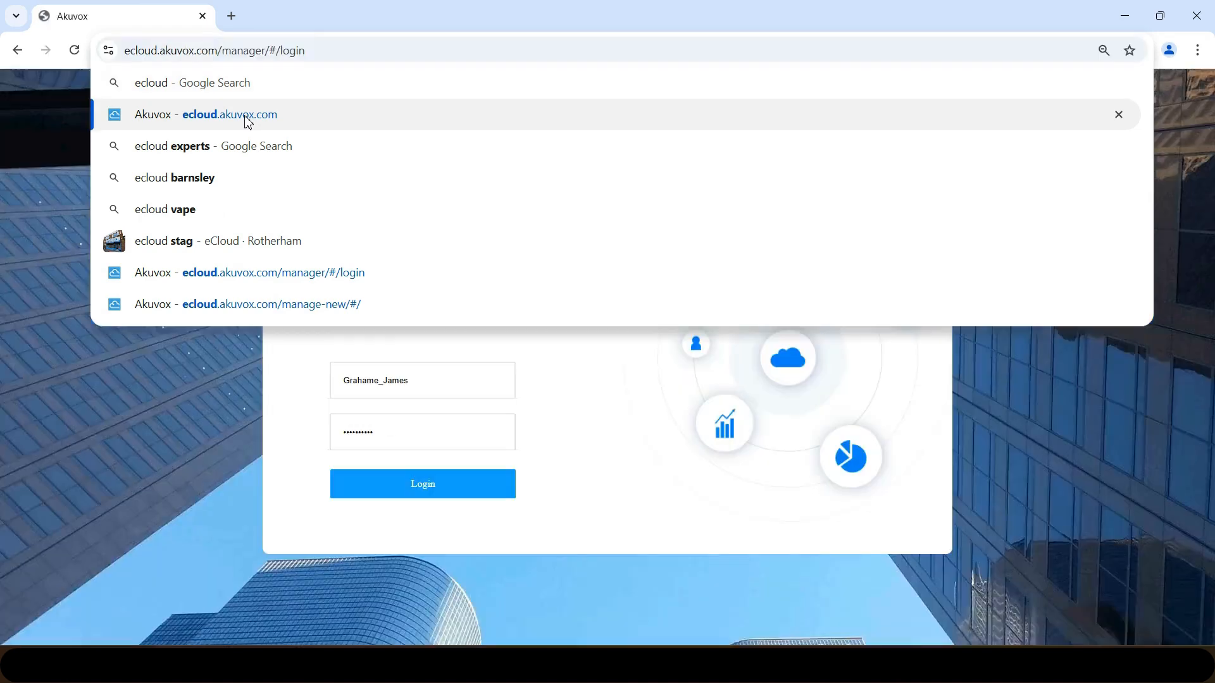
- Log in to the eCloud manager portal with Chrome's saved installer credentials
click(426, 386)
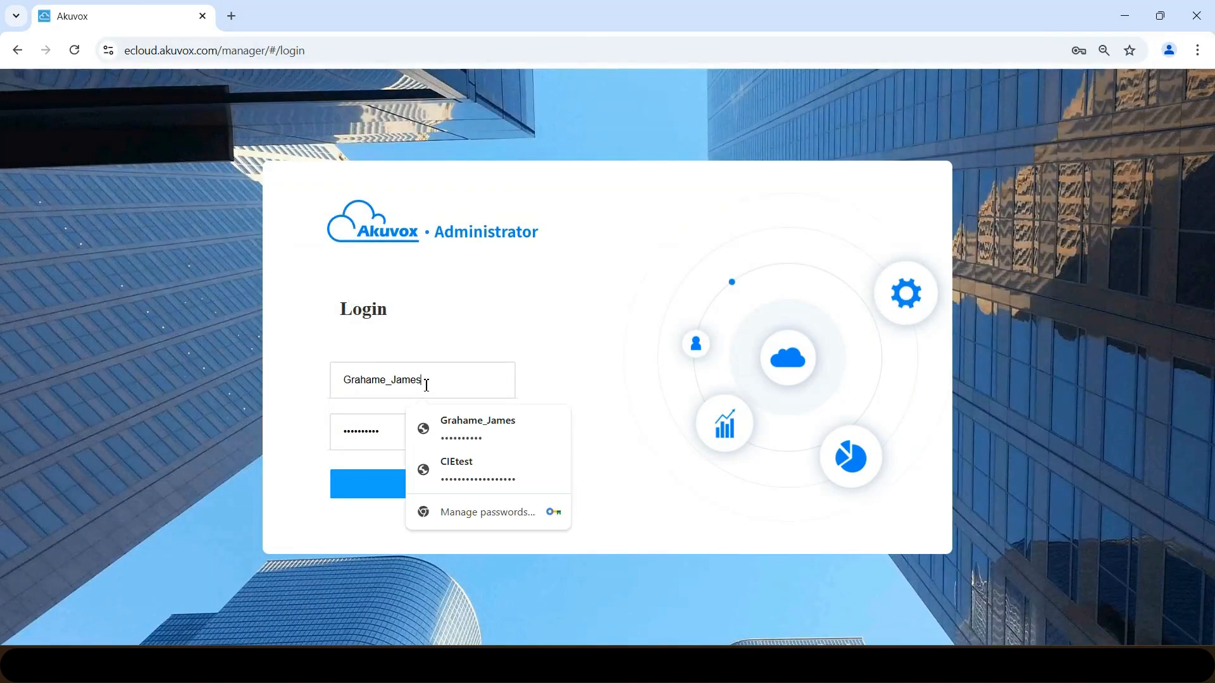
click(385, 420)
click(303, 462)
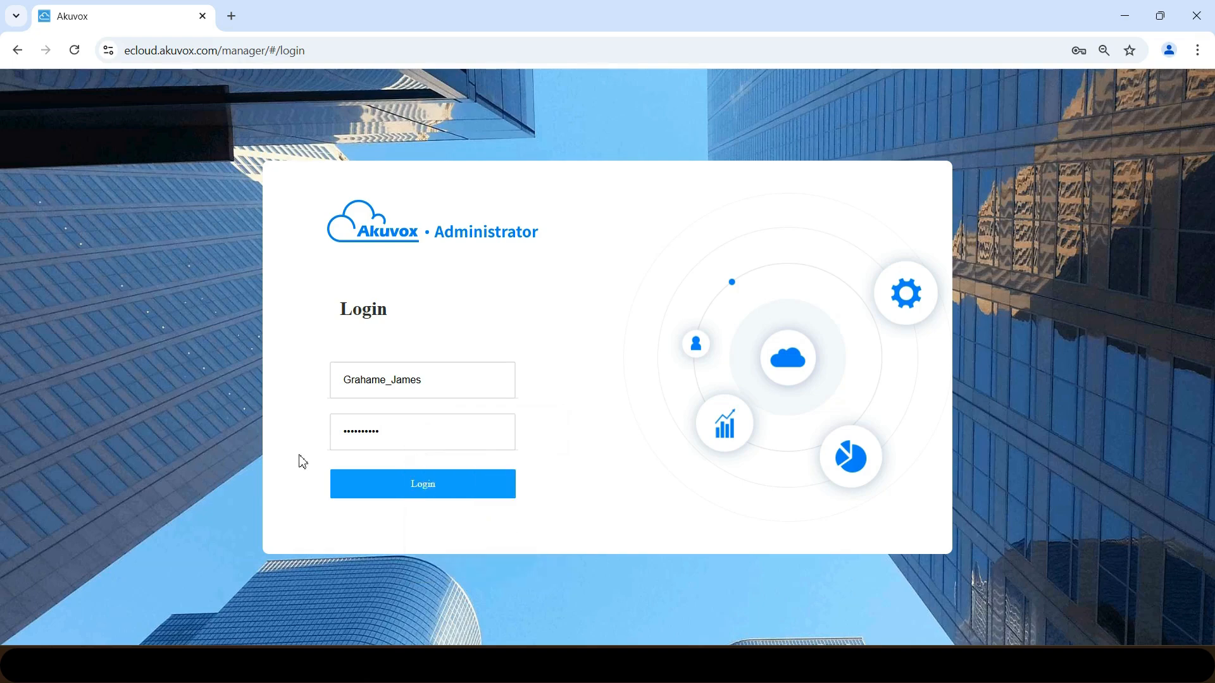
click(428, 492)
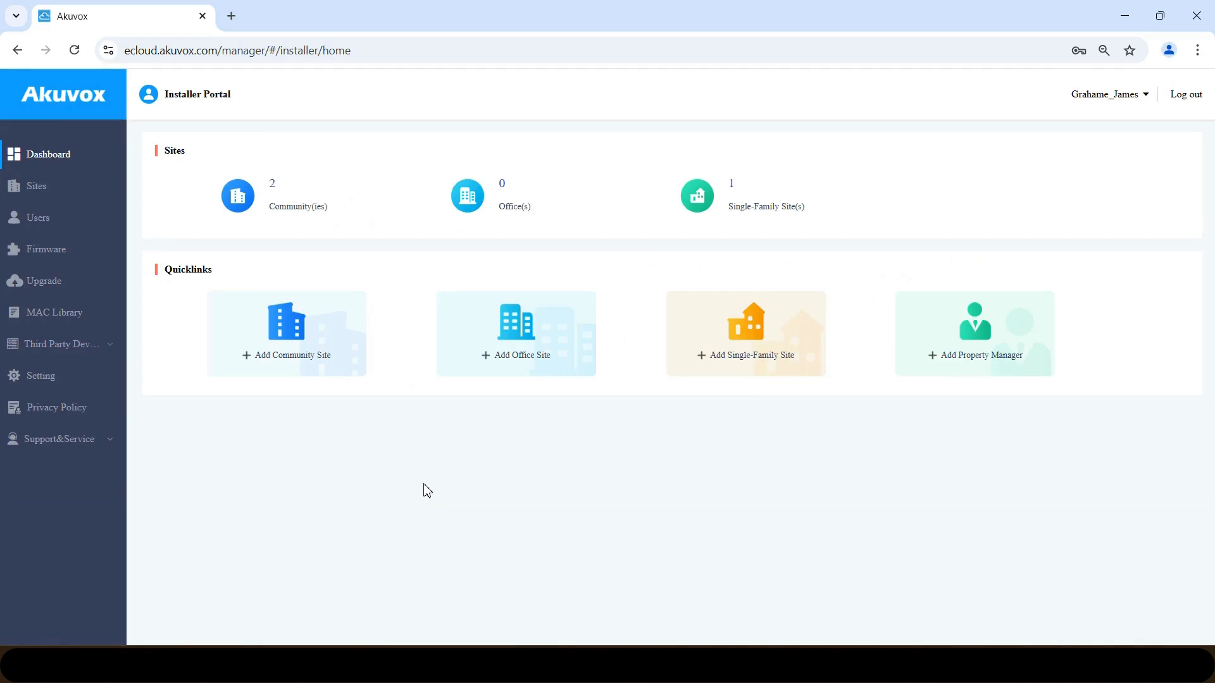
- Start a new community site from the dashboard's Add Community Site quicklink
click(290, 339)
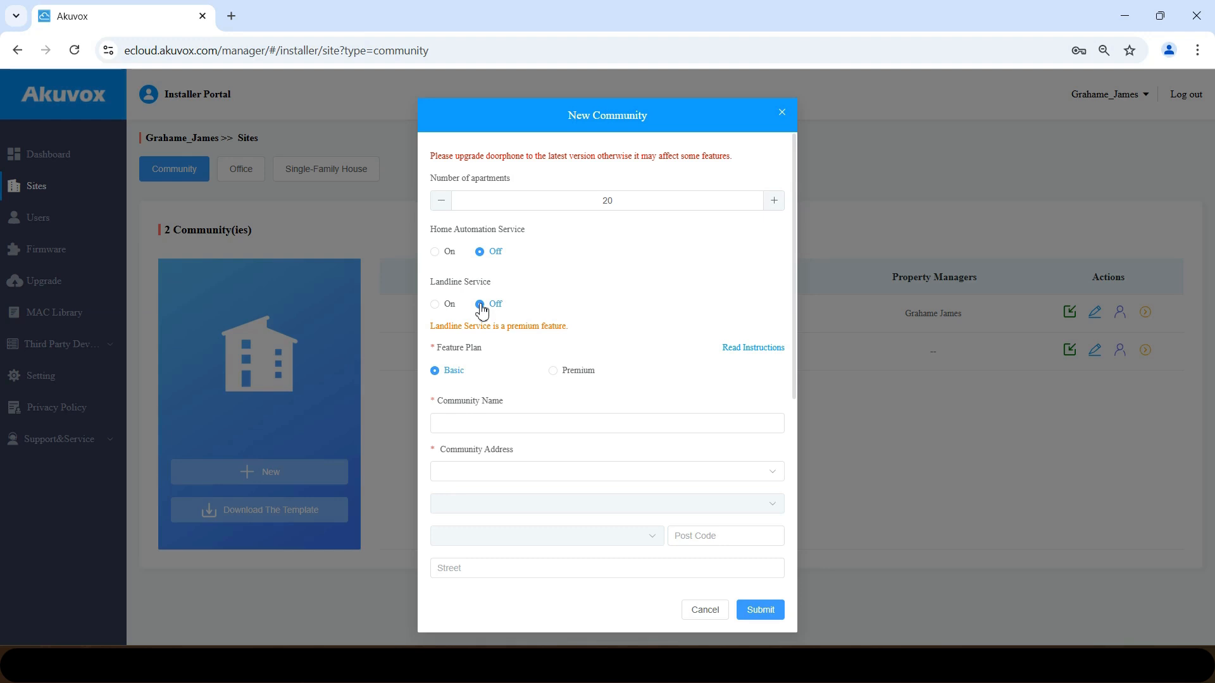
click(438, 313)
click(480, 305)
click(554, 372)
click(436, 372)
- Name the community 'Customer Names' and set its location to United Kingdom, West Sussex, Crawley
click(490, 425)
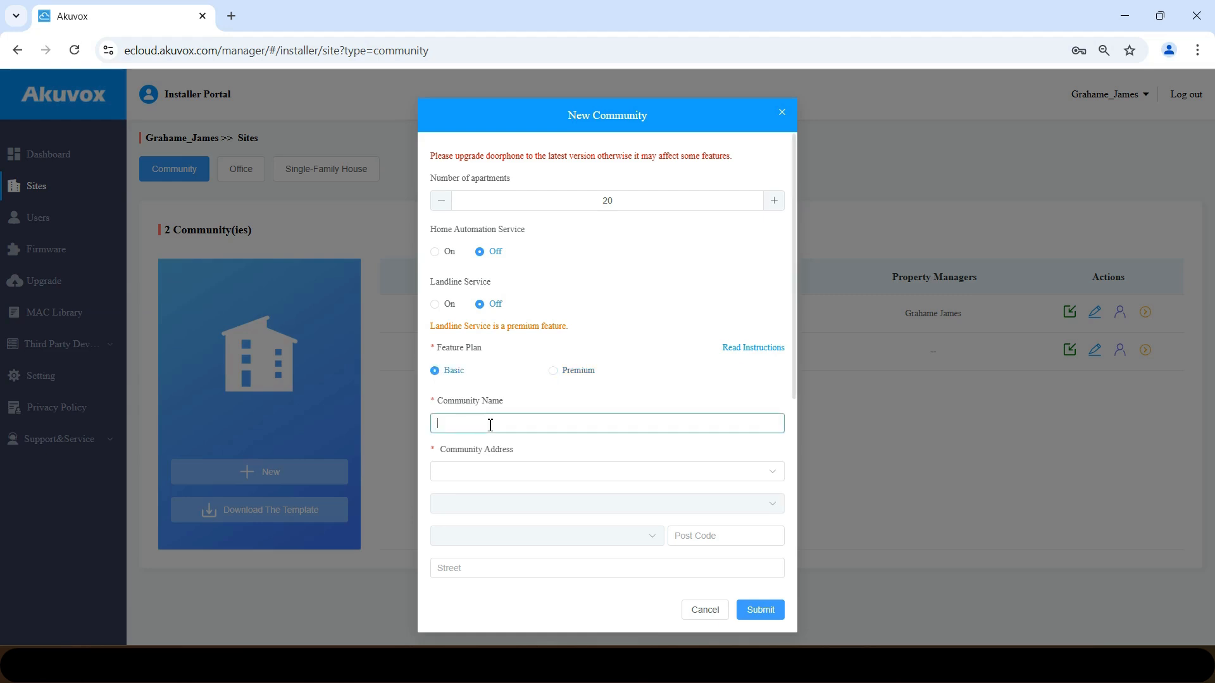
text(Customer Names)
click(500, 468)
text(united)
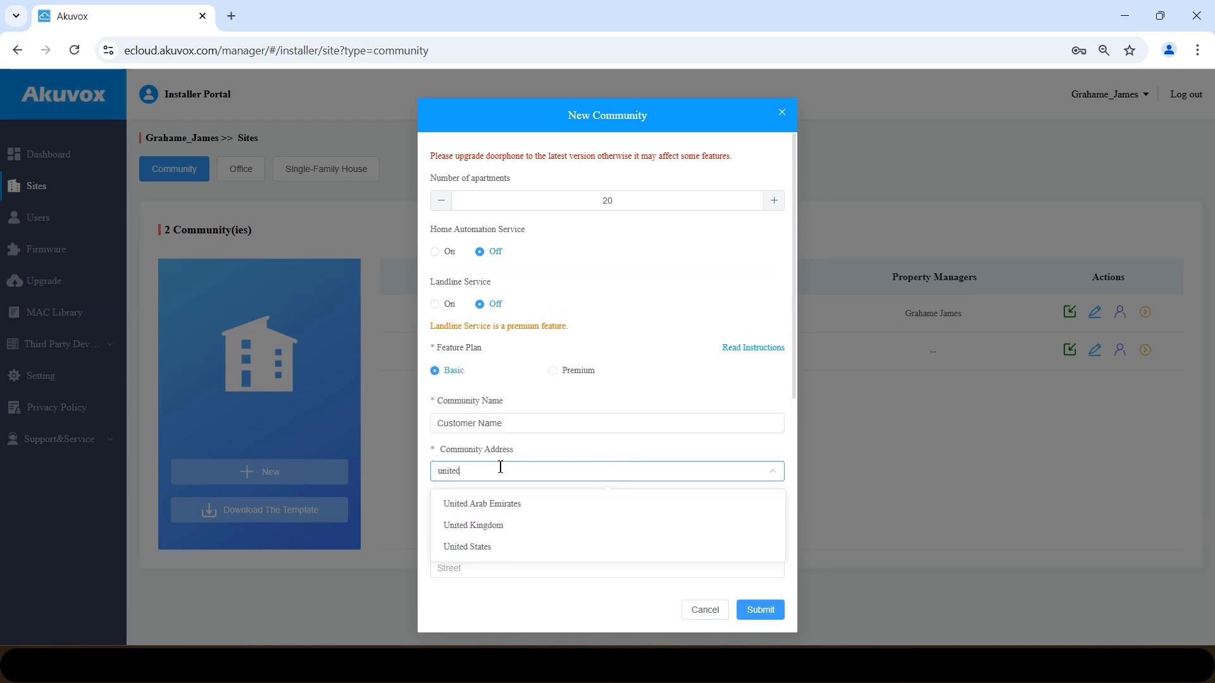
click(487, 517)
click(487, 503)
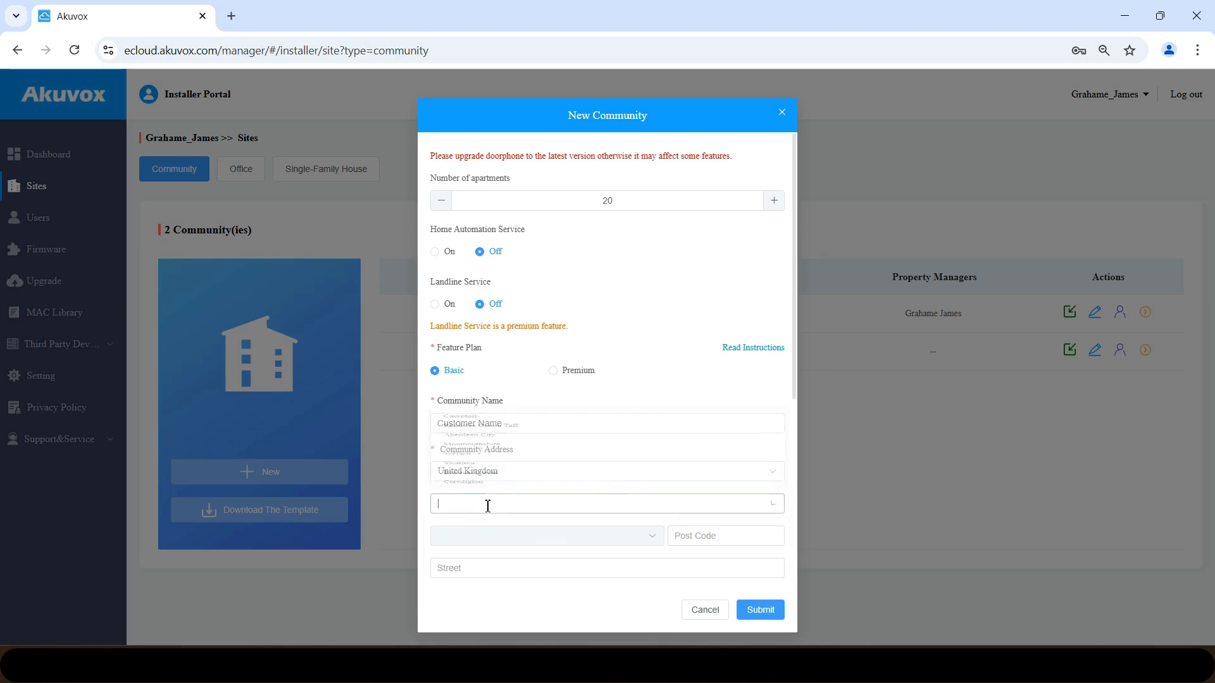
text(west)
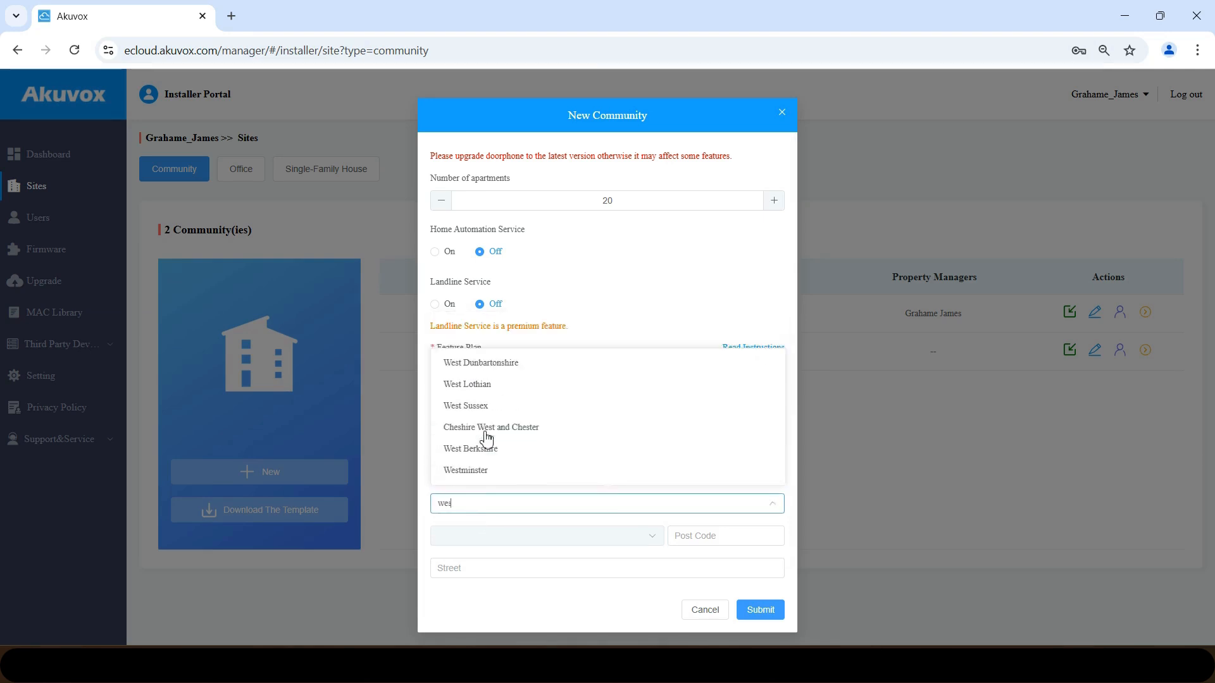
click(485, 410)
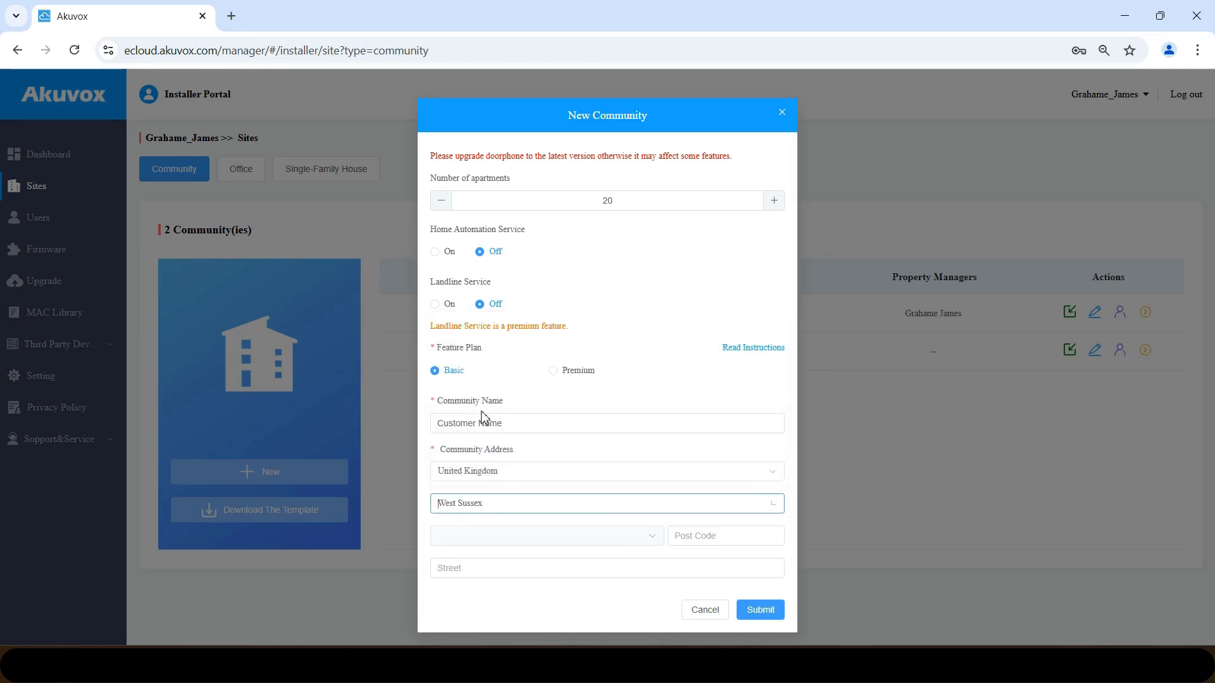
click(482, 535)
text(cr)
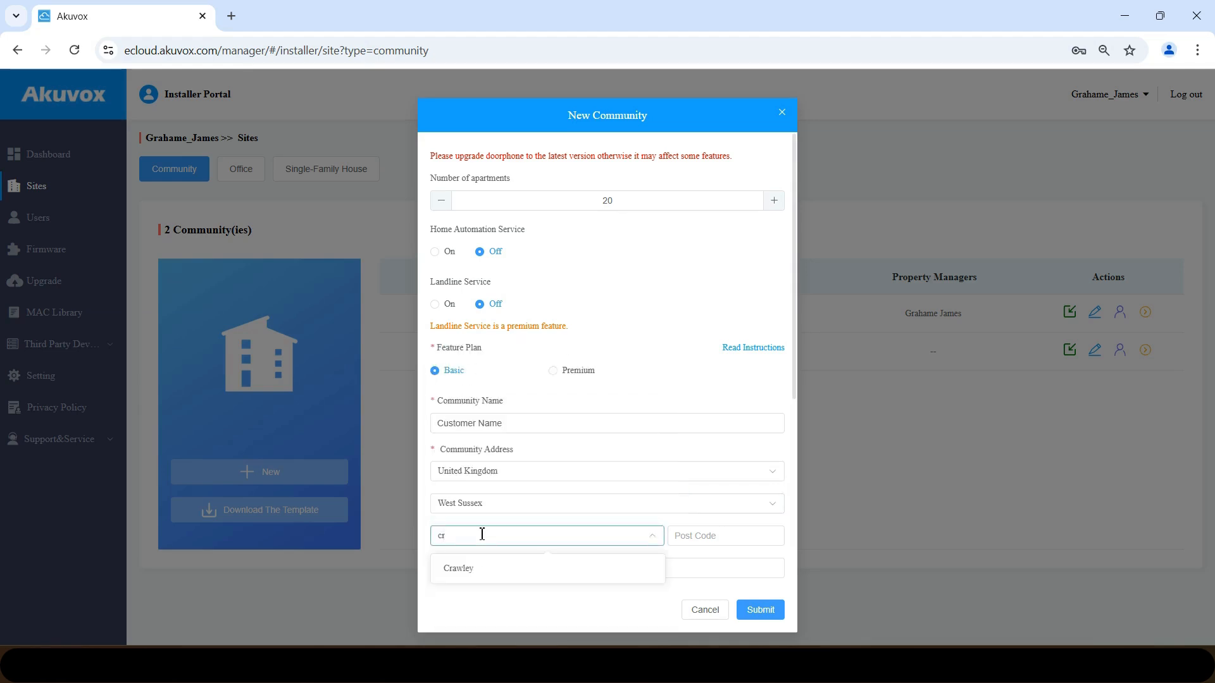
key(BackSpace)
key(BackSpace)
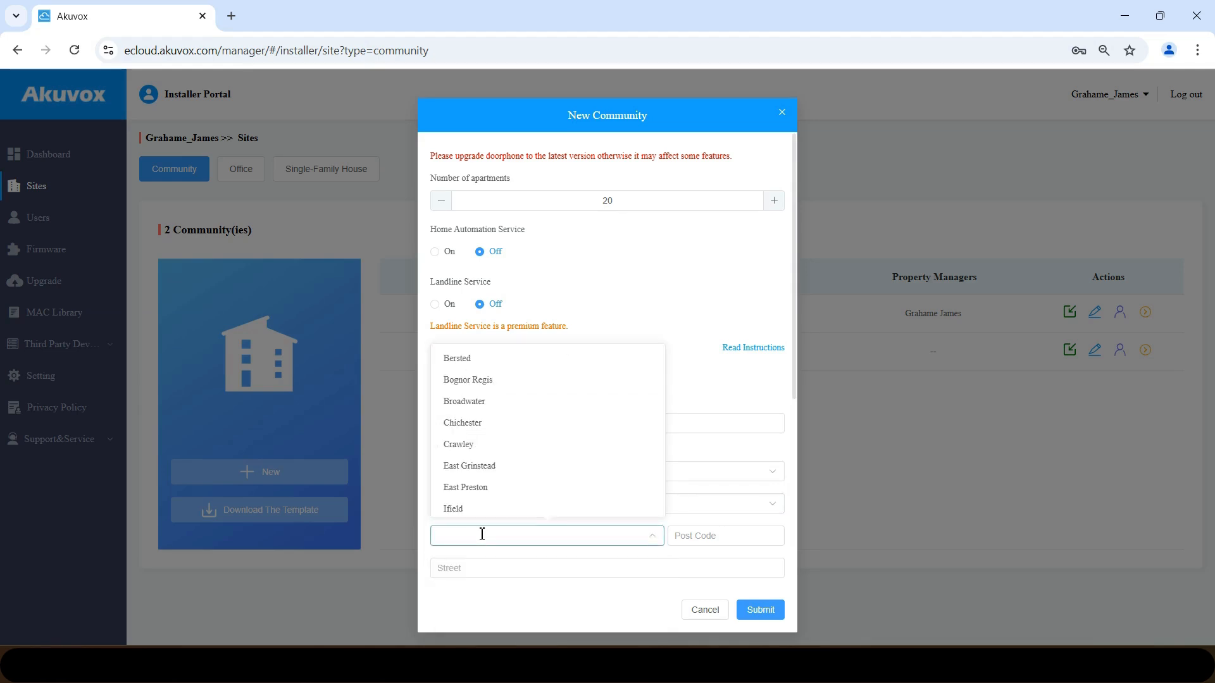
click(472, 444)
- Enter the community's post code and street address
click(696, 537)
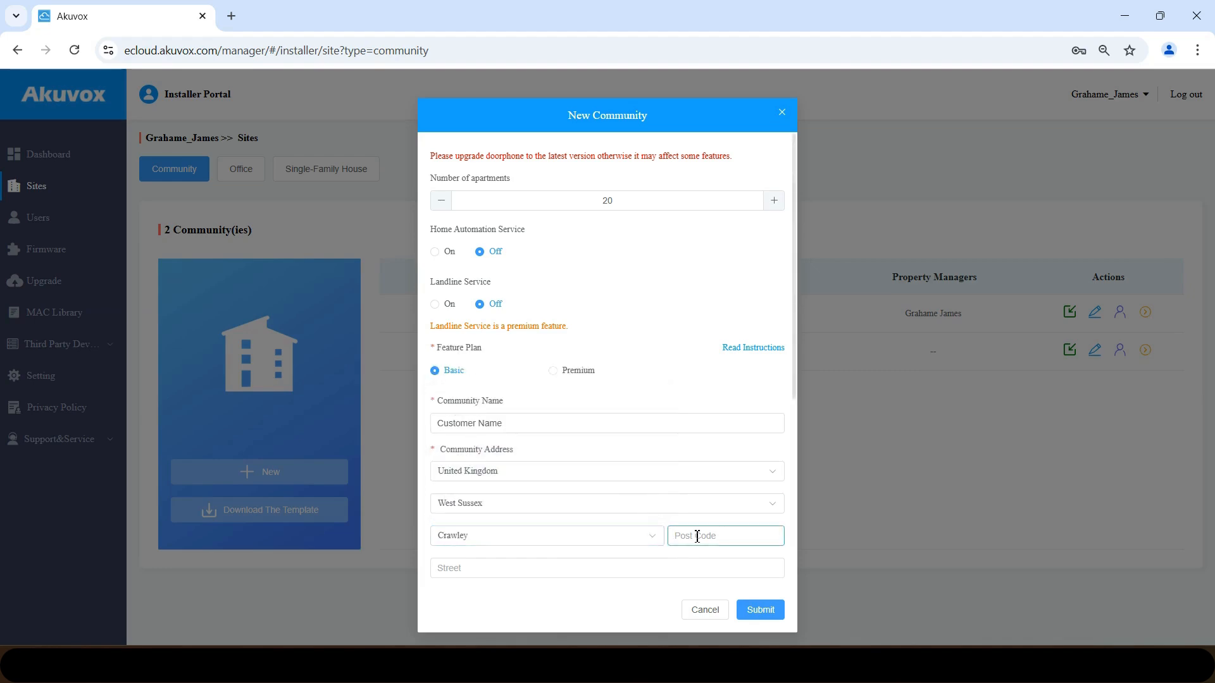
text(Rh14)
text( 7)
text(tl)
click(560, 568)
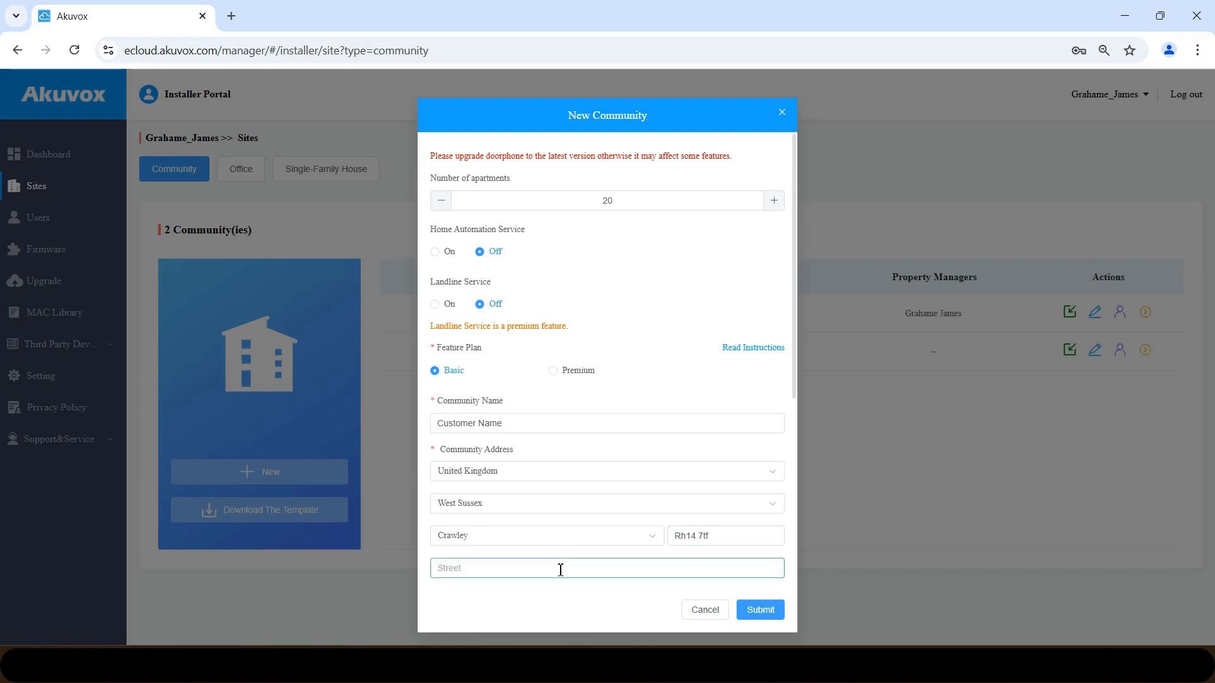
text(The STreet)
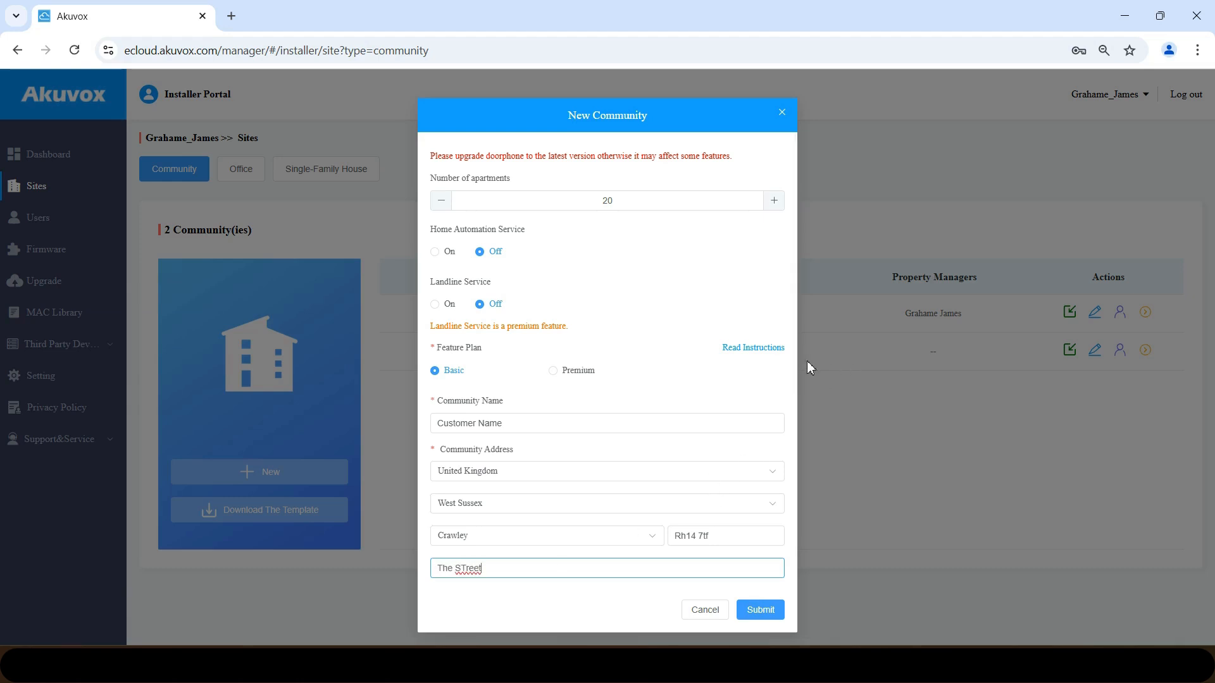
drag(794, 373, 786, 575)
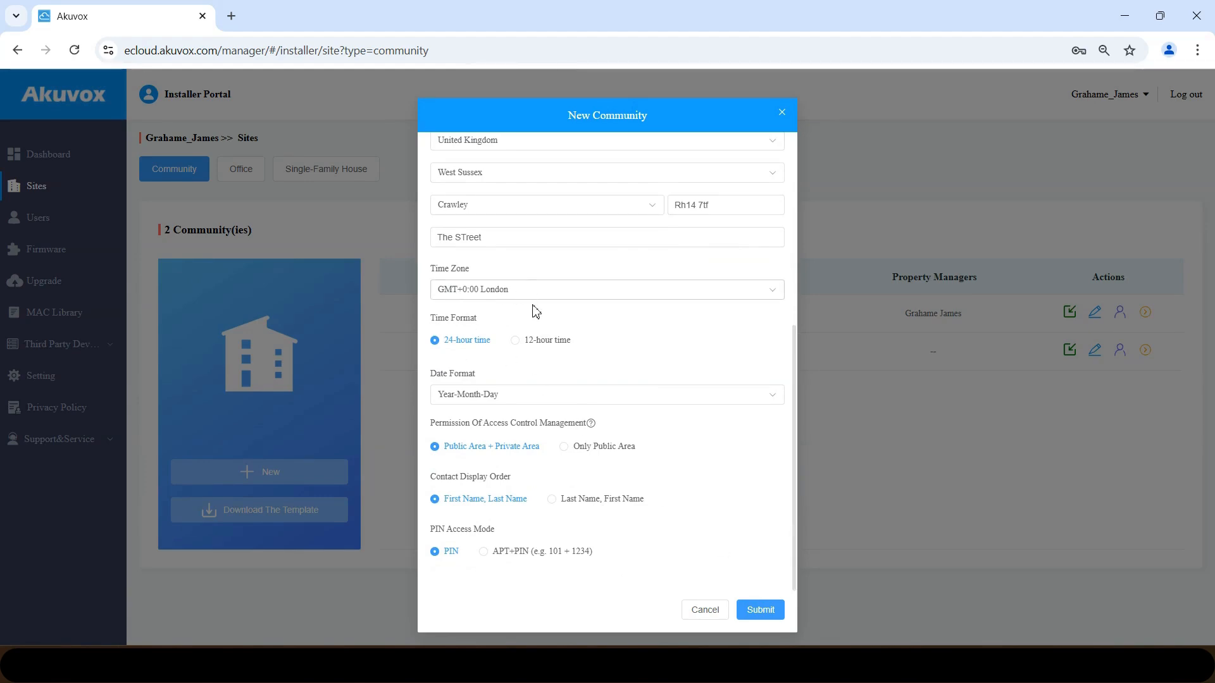
- Set Day-Month-Year dates and submit, fixing the duplicate-name error by renaming it 'Customer Names'
click(497, 402)
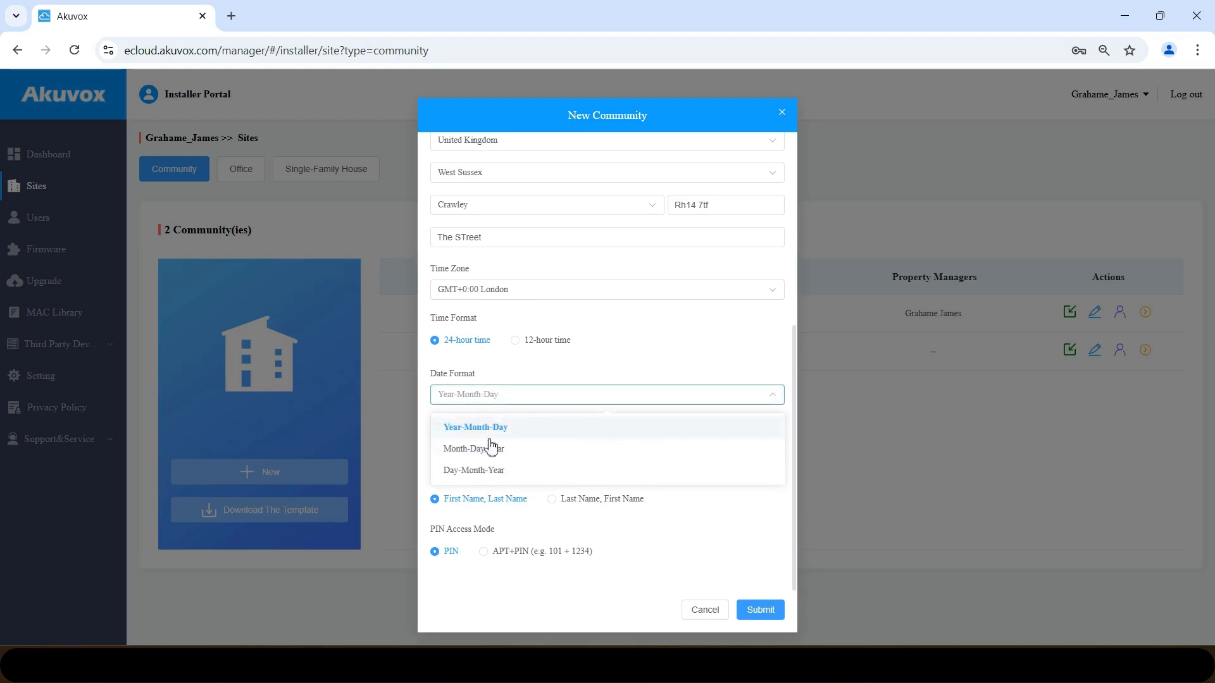
click(482, 472)
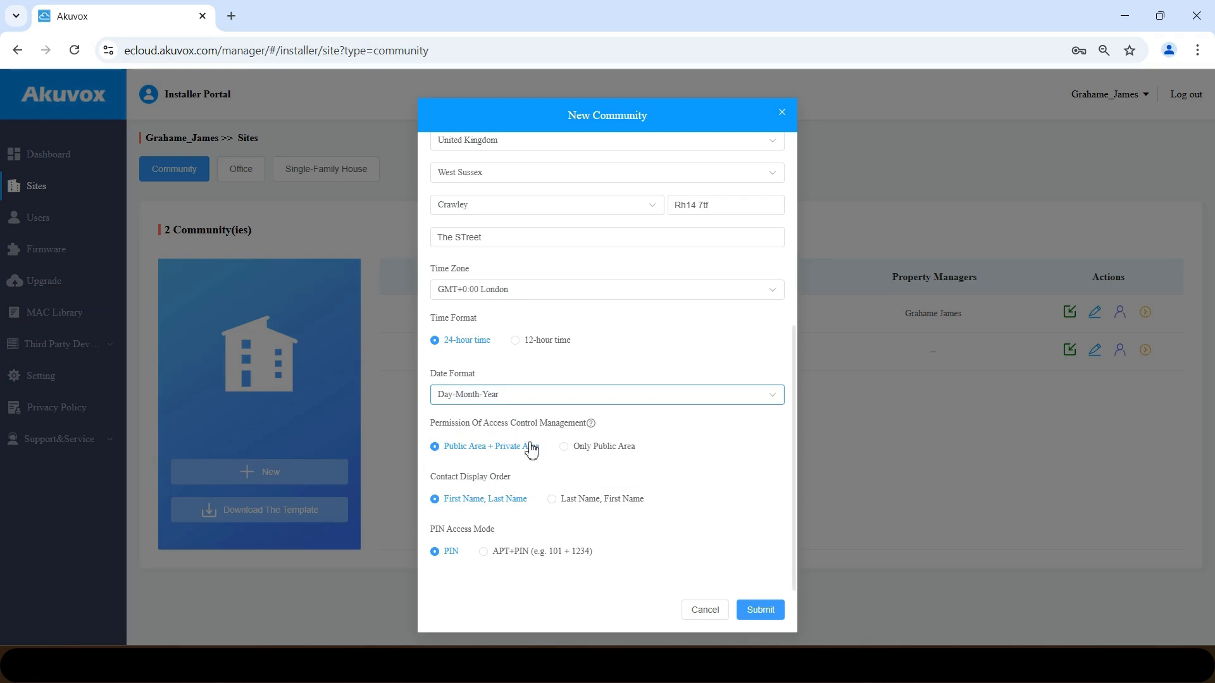
click(754, 614)
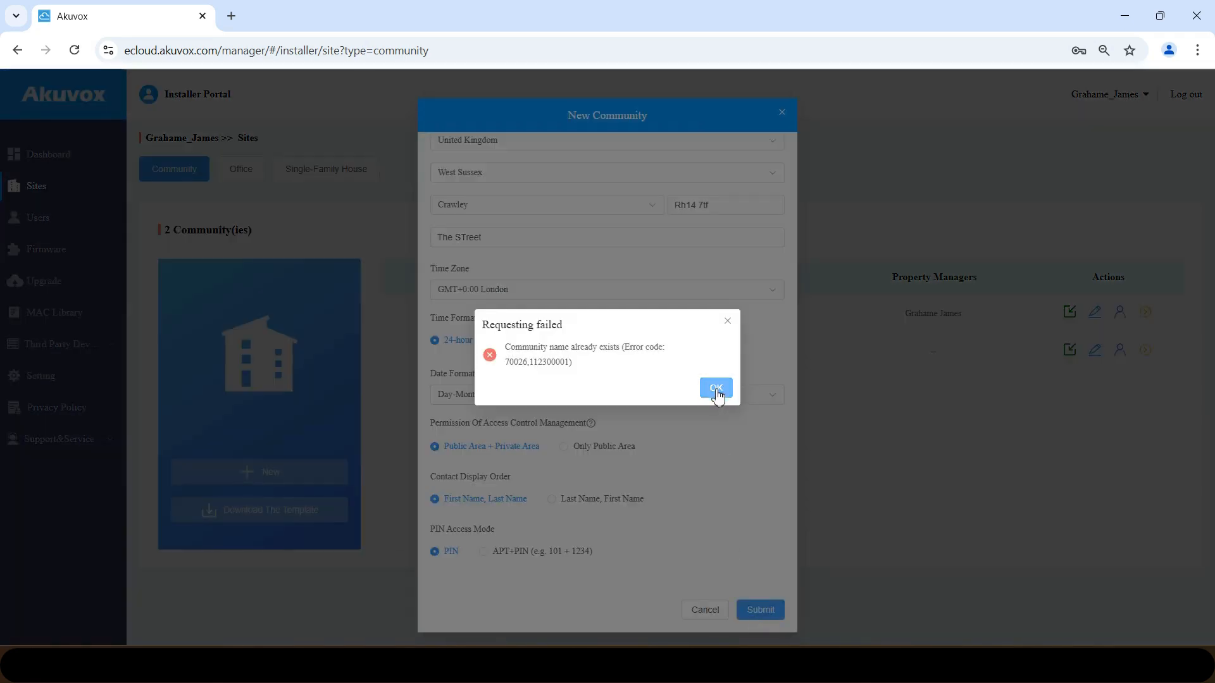
click(716, 388)
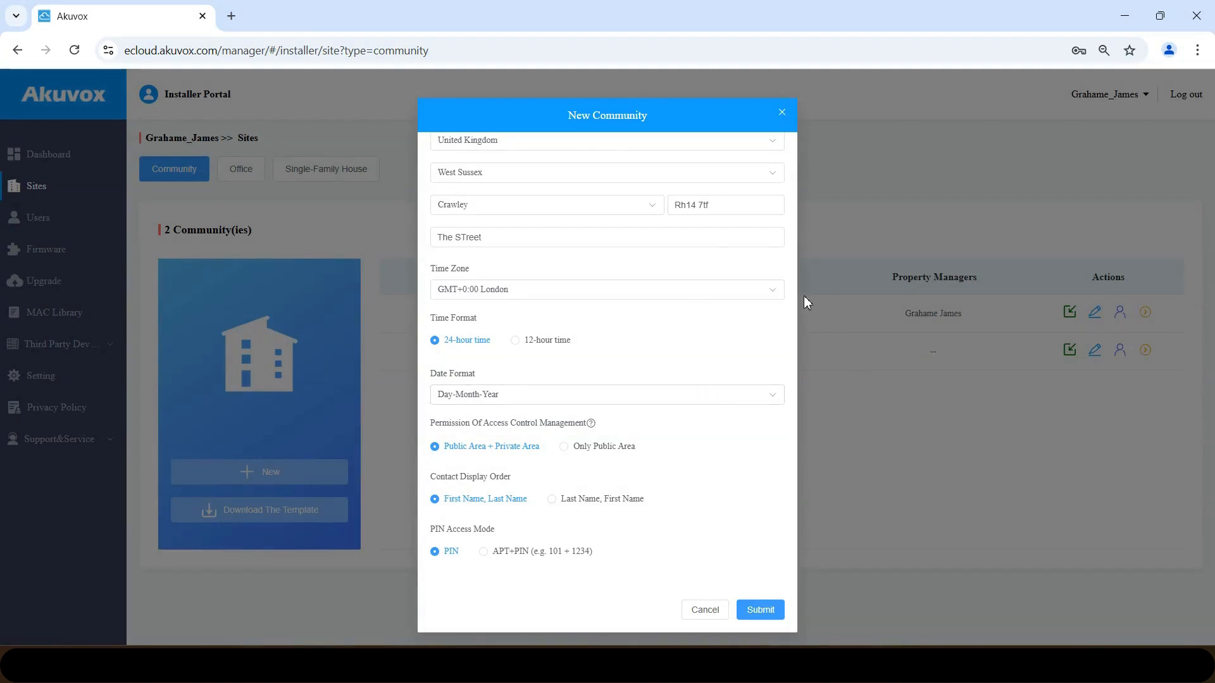
drag(795, 487, 803, 325)
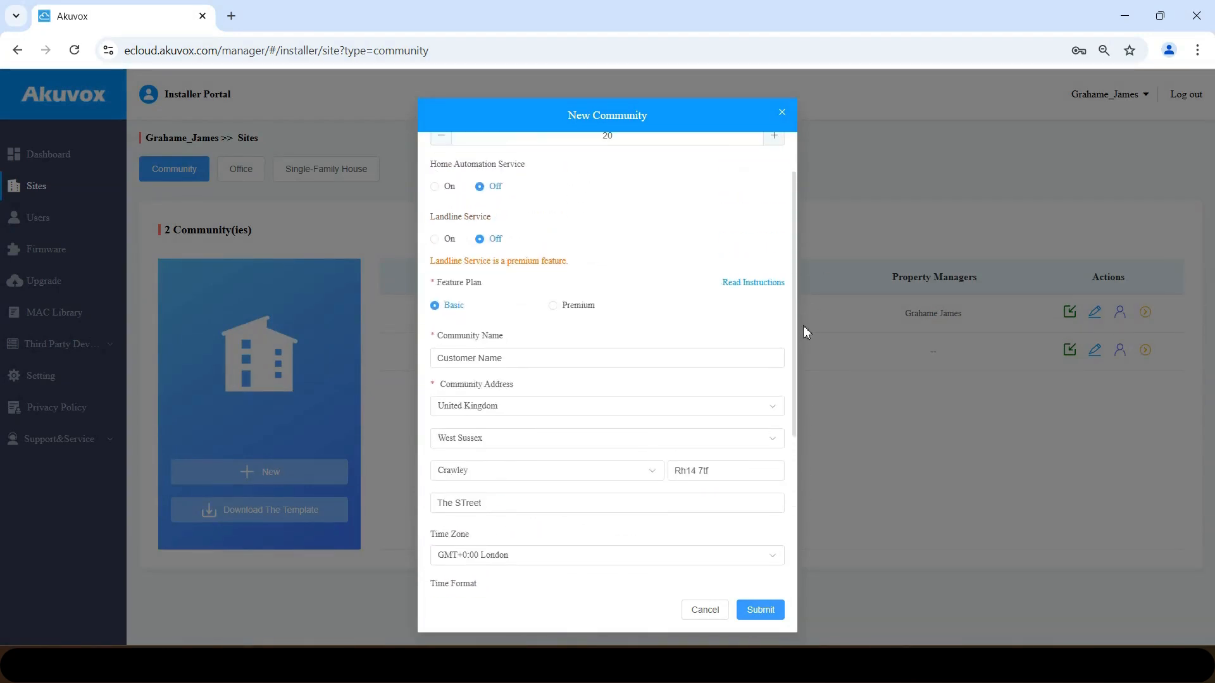
click(522, 358)
text(s)
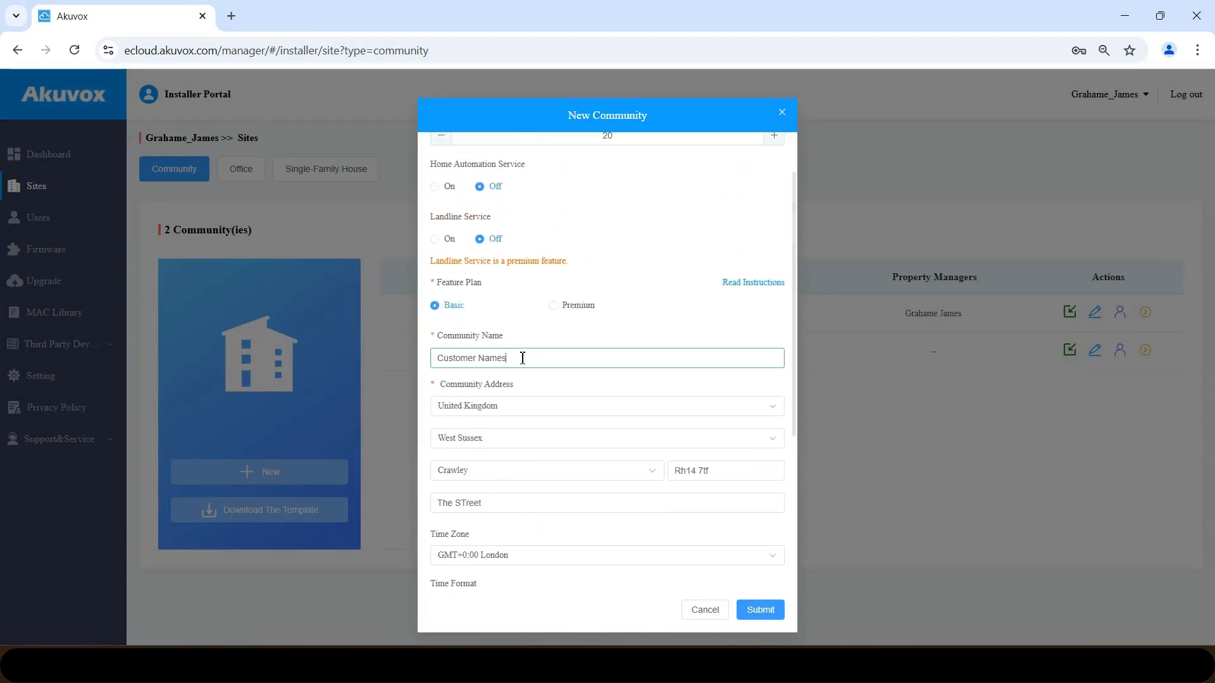
click(770, 610)
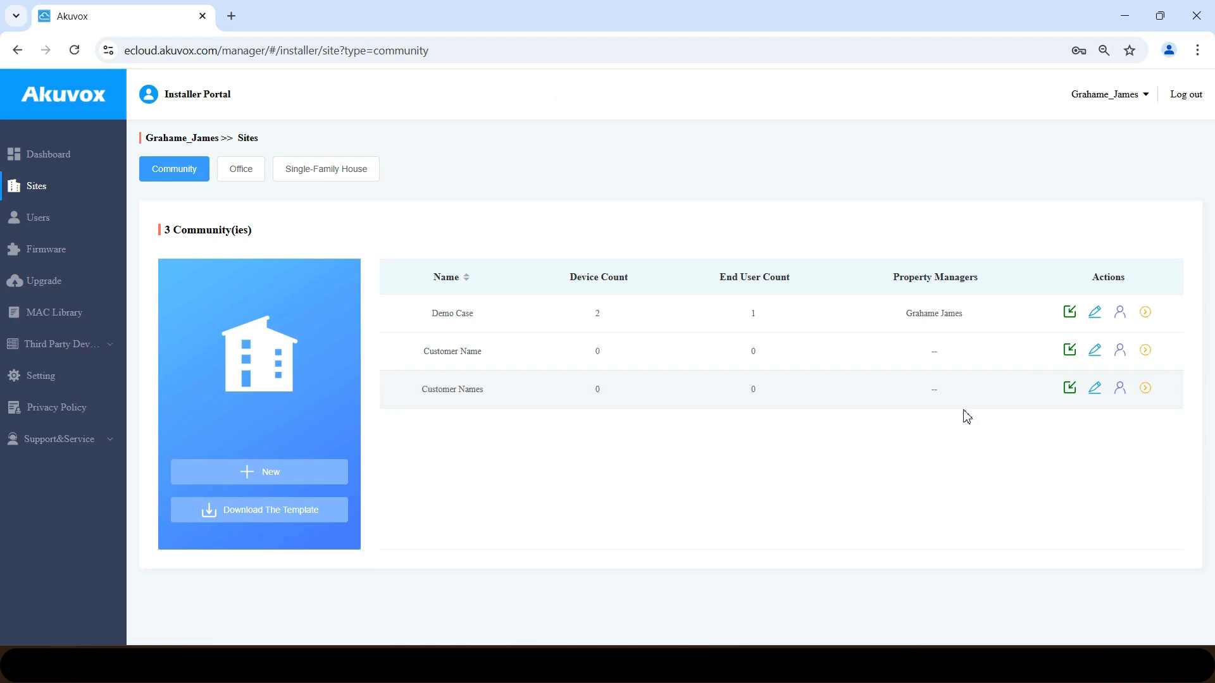
- Add a building named The Elms to Customer Names and show its empty apartment list
click(1145, 389)
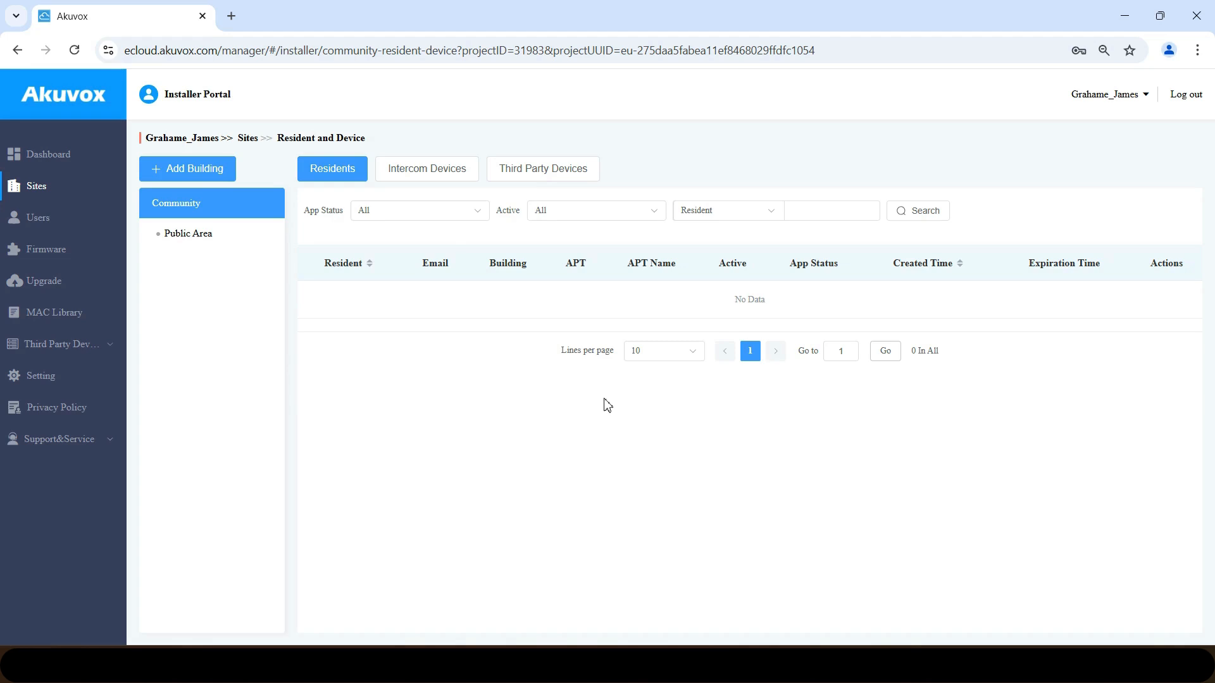
click(206, 176)
text(The )
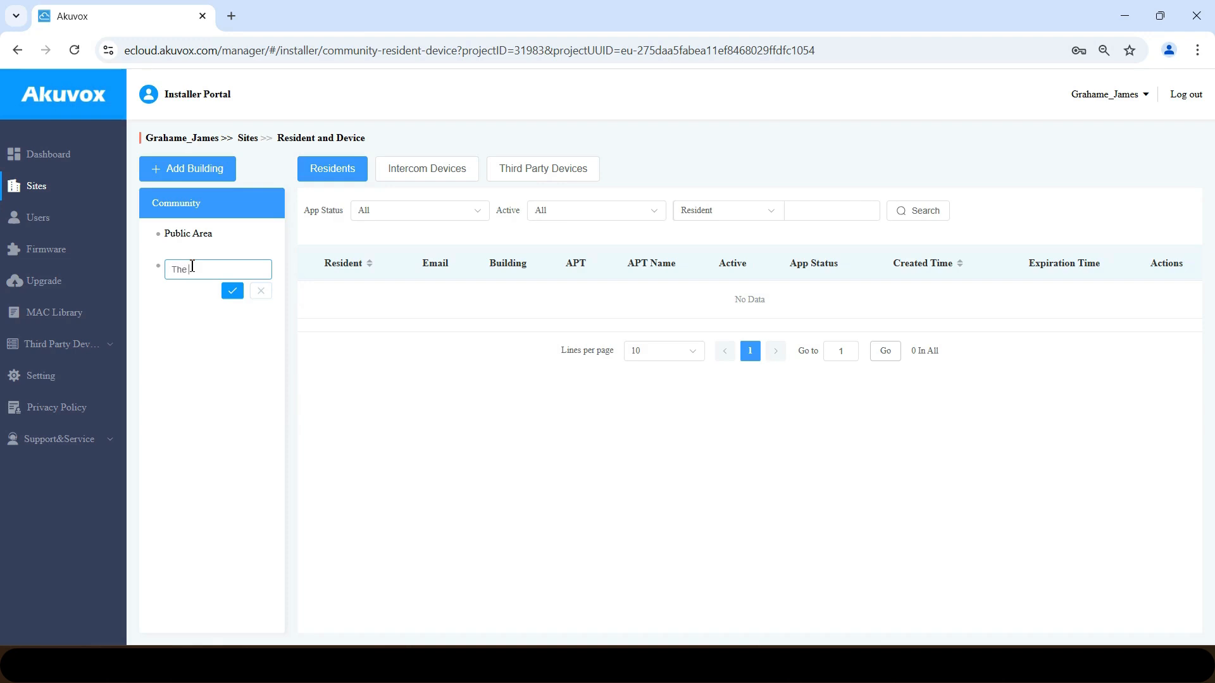
text(Elms)
click(231, 292)
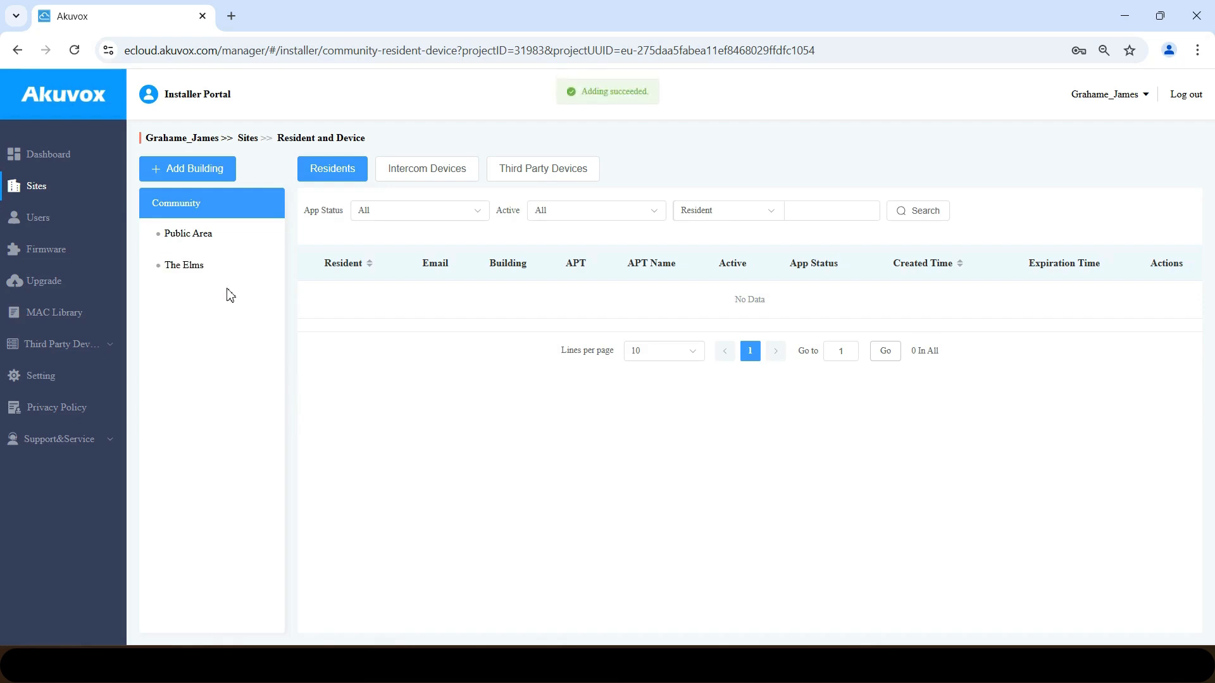
click(210, 272)
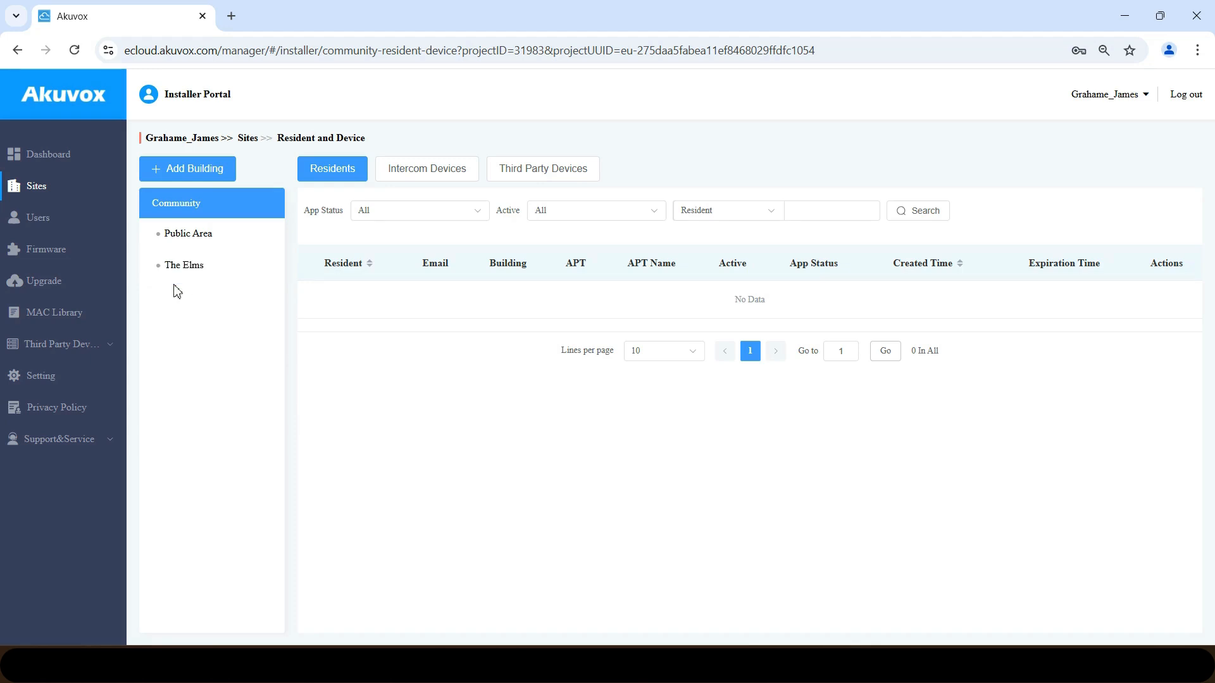
click(202, 267)
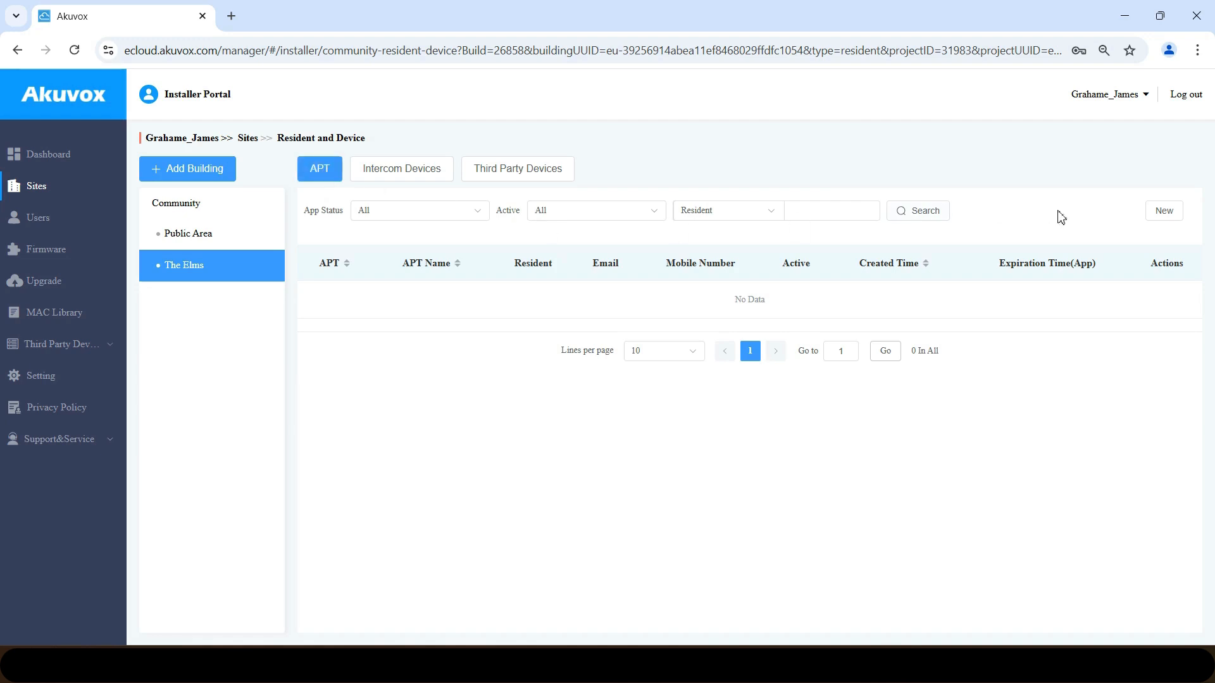
- Add an apartment with number 1 and APT Name The Elms
click(1164, 213)
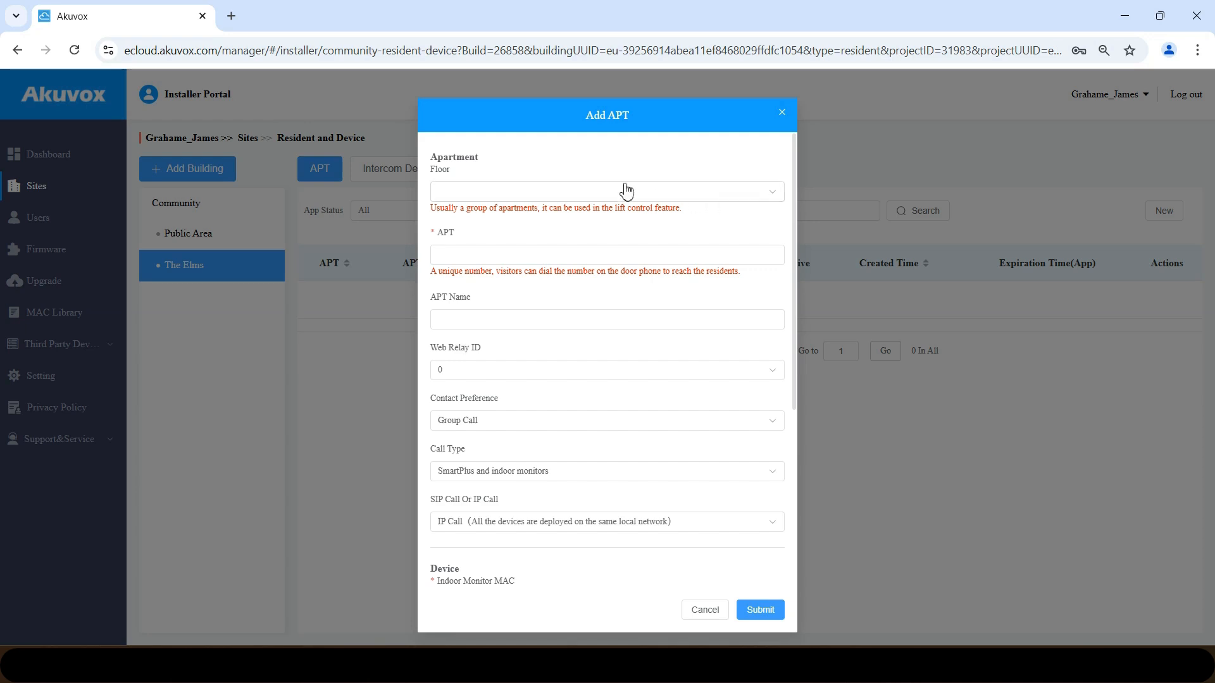
click(492, 253)
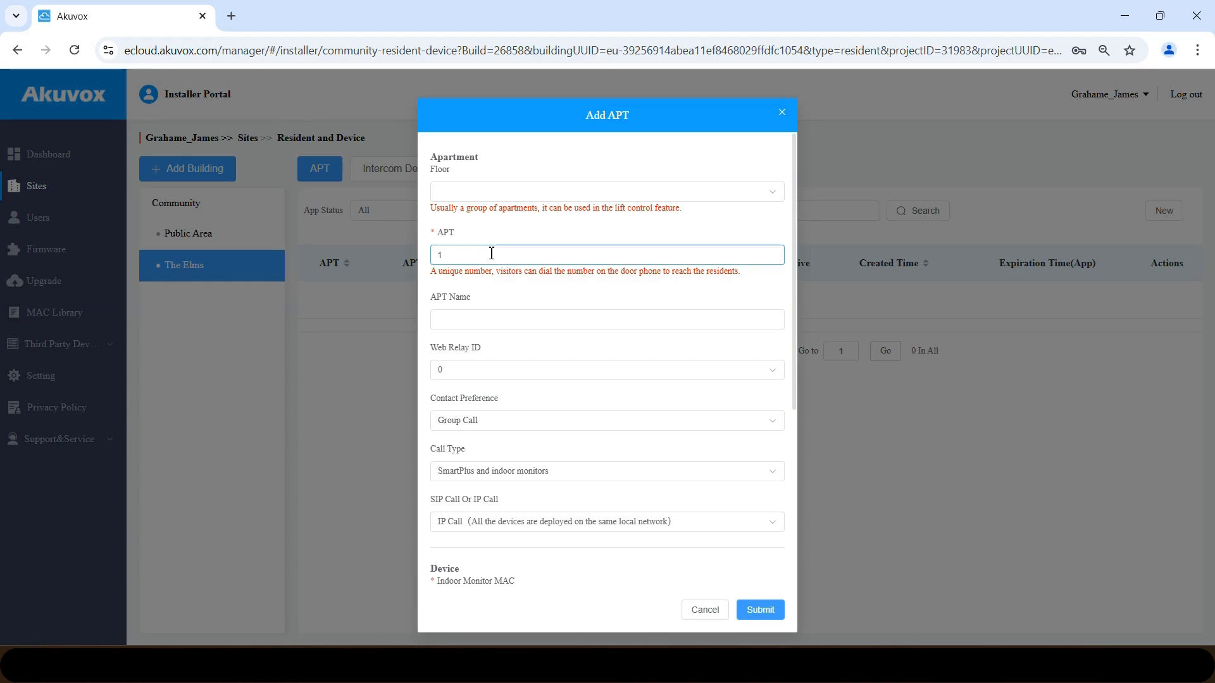
click(462, 318)
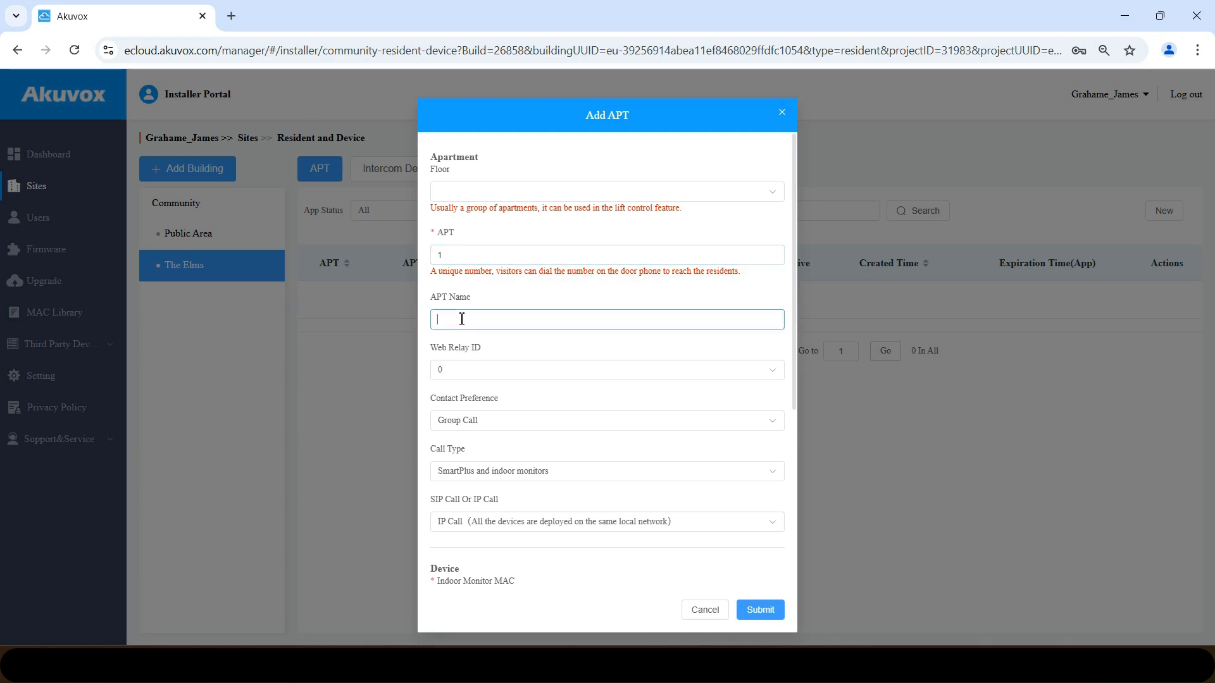
text(The Elms)
click(796, 303)
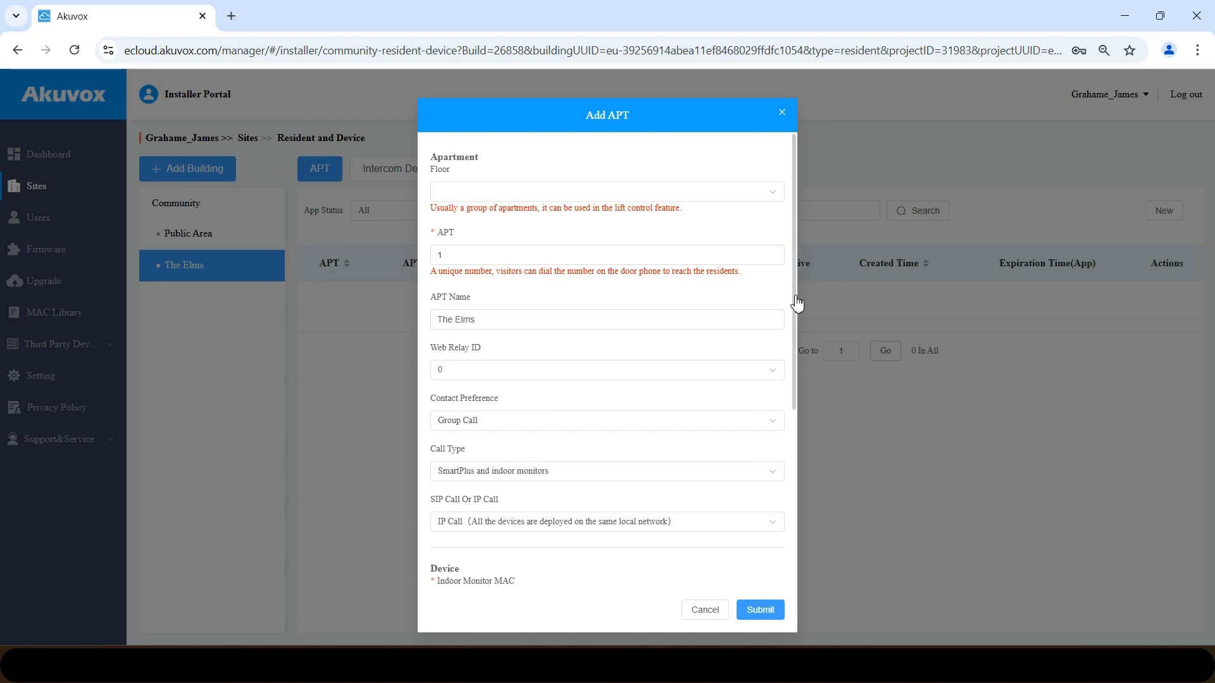
drag(796, 303, 794, 393)
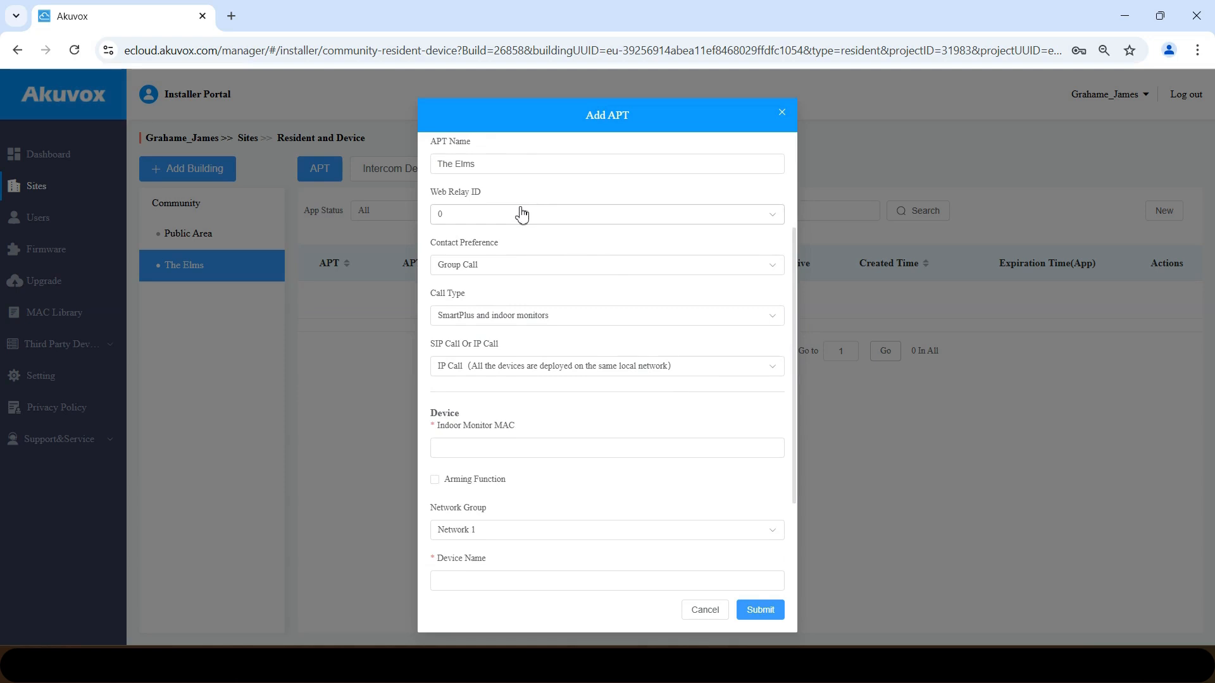
- Set contact preference Group Call, call type SmartPlus and indoor monitors, and IP Call
click(504, 272)
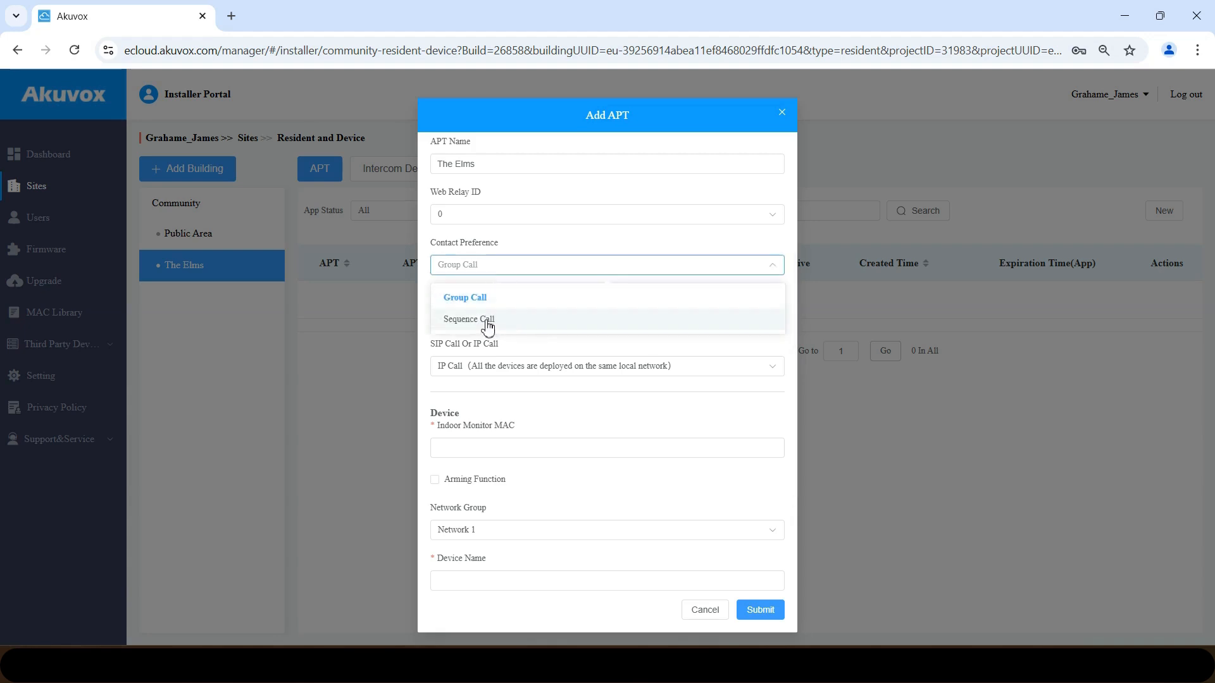
click(491, 302)
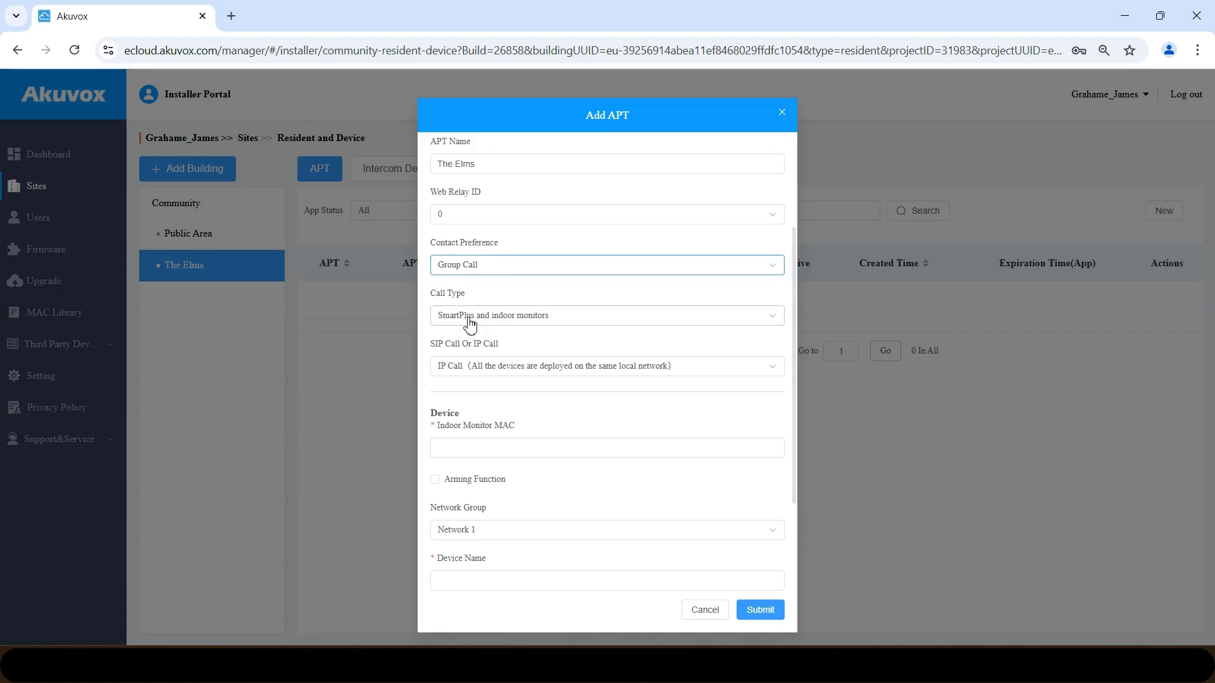
click(535, 321)
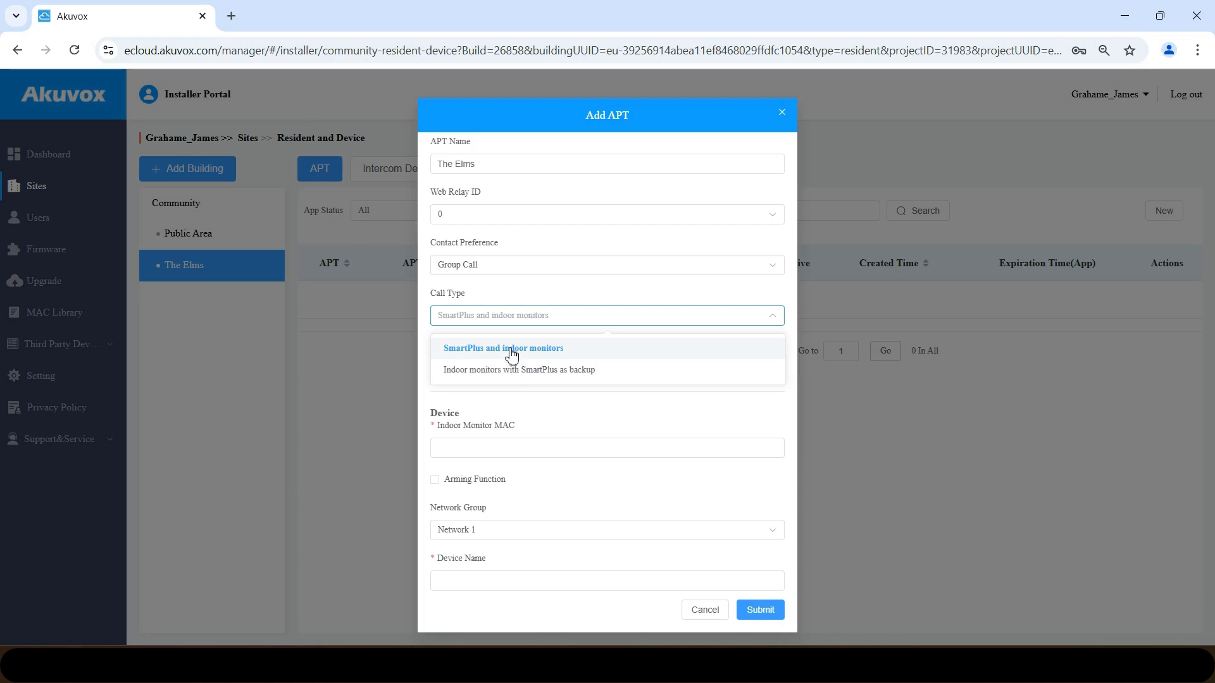
click(512, 350)
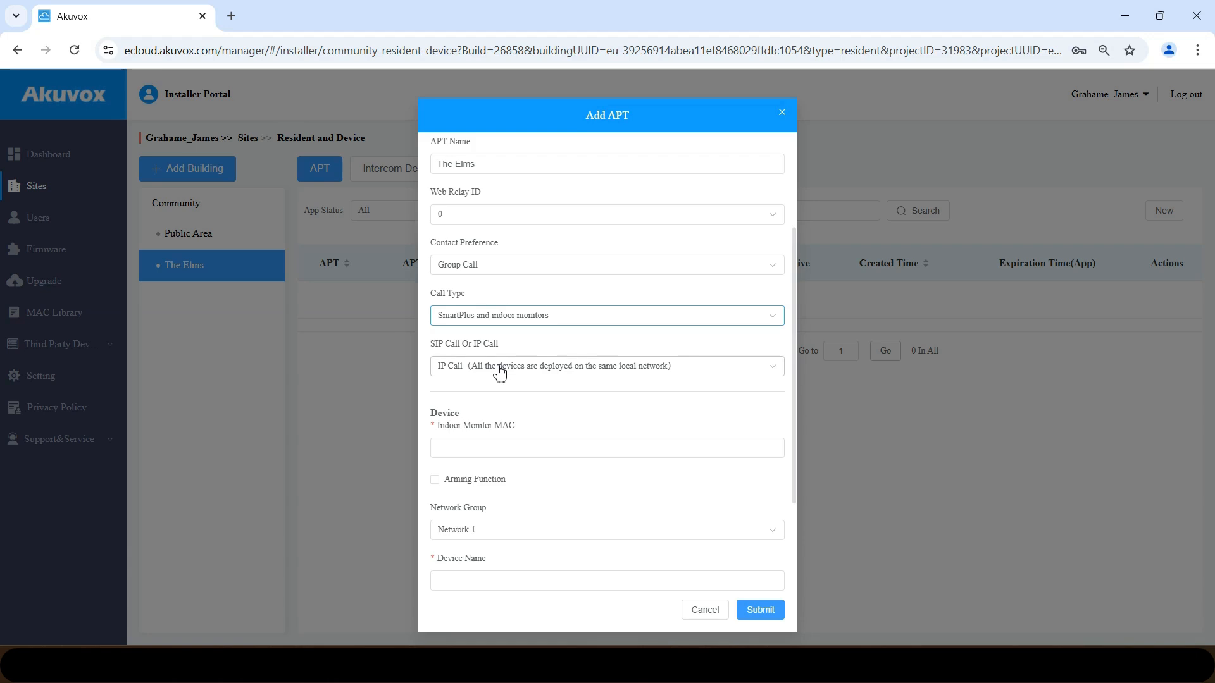
click(500, 372)
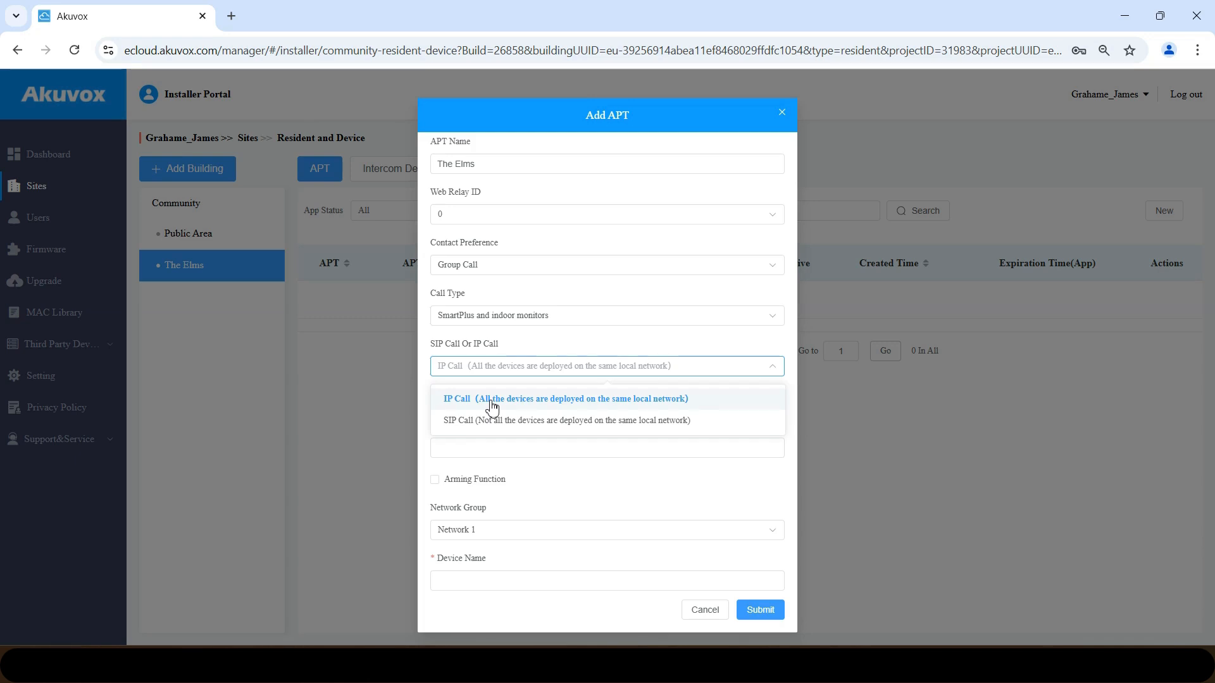
click(492, 400)
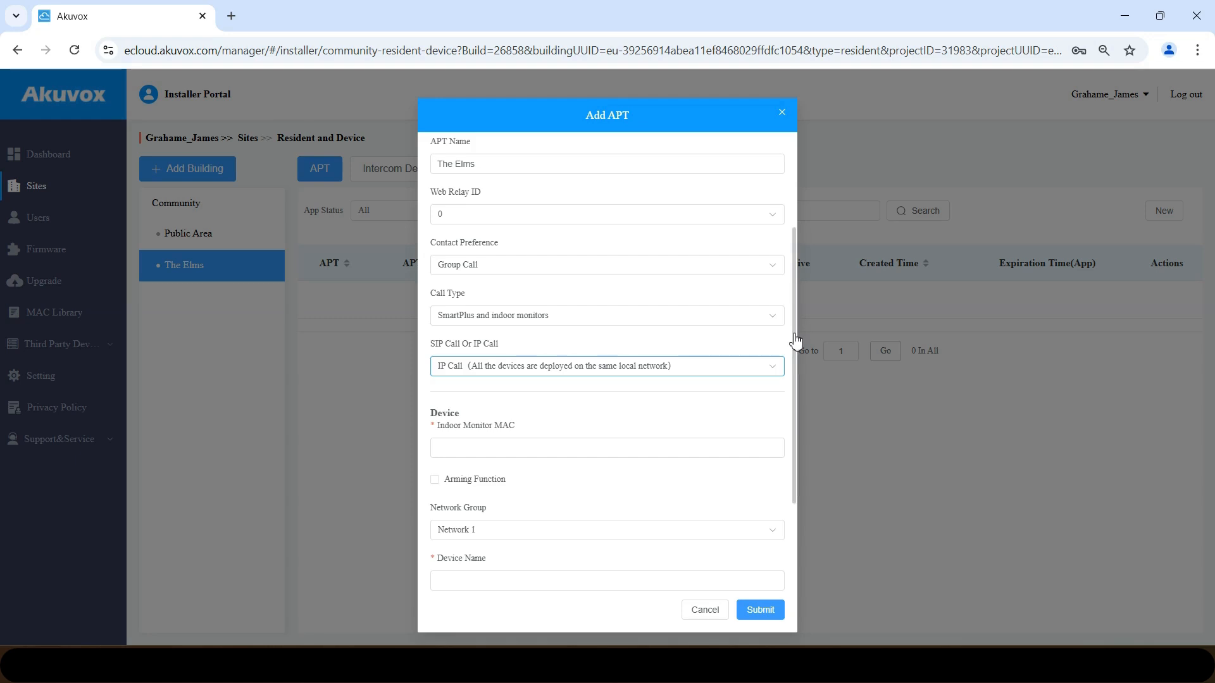
drag(794, 341, 798, 440)
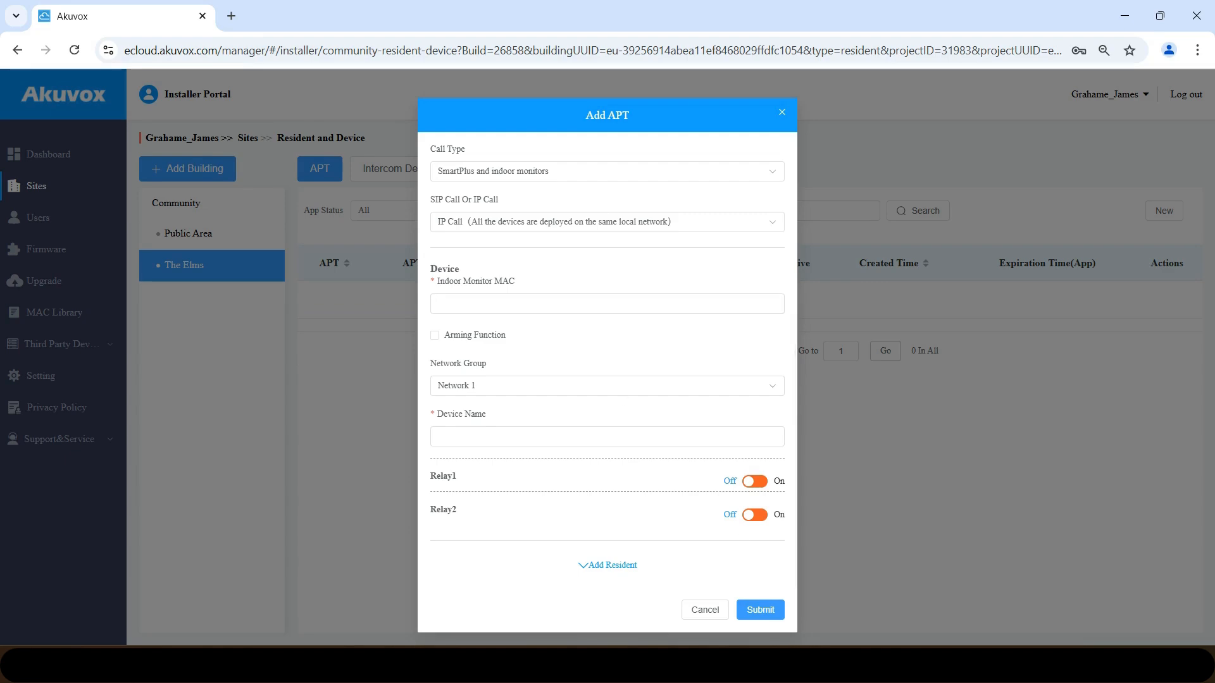
click(793, 664)
- Paste monitor MAC 0c11051Feef0 from the notes into Indoor Monitor MAC and name the device Kitchen
click(856, 603)
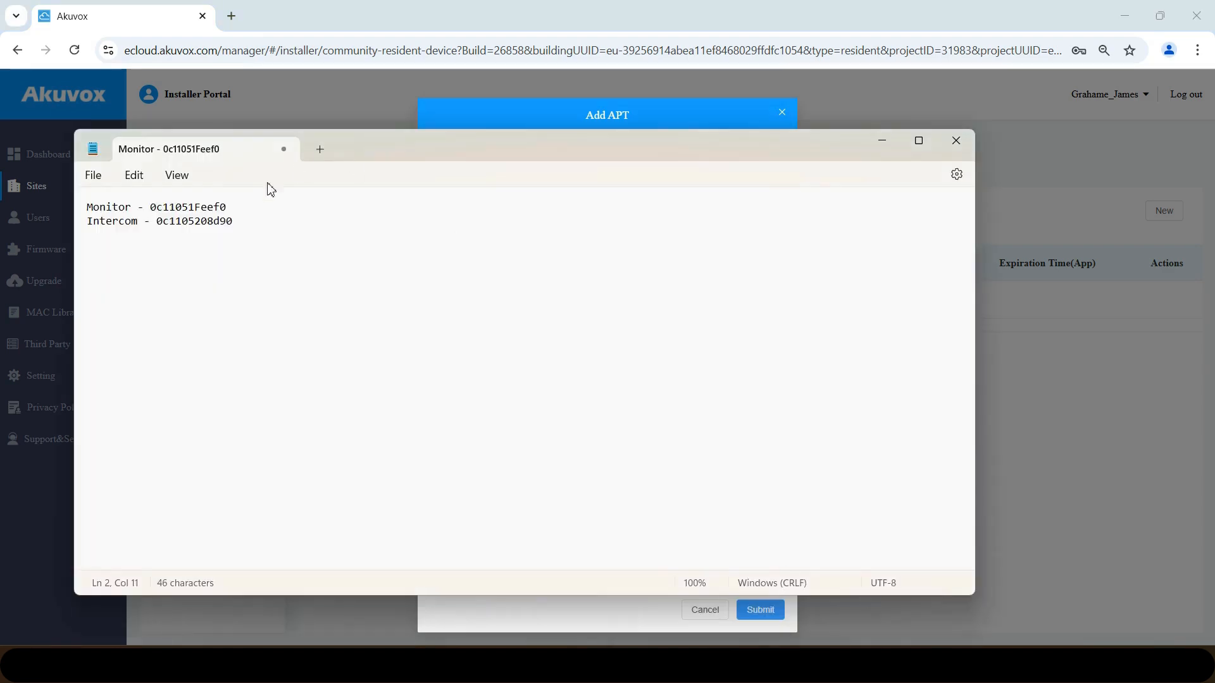
drag(233, 207, 150, 214)
key(ctrl+c)
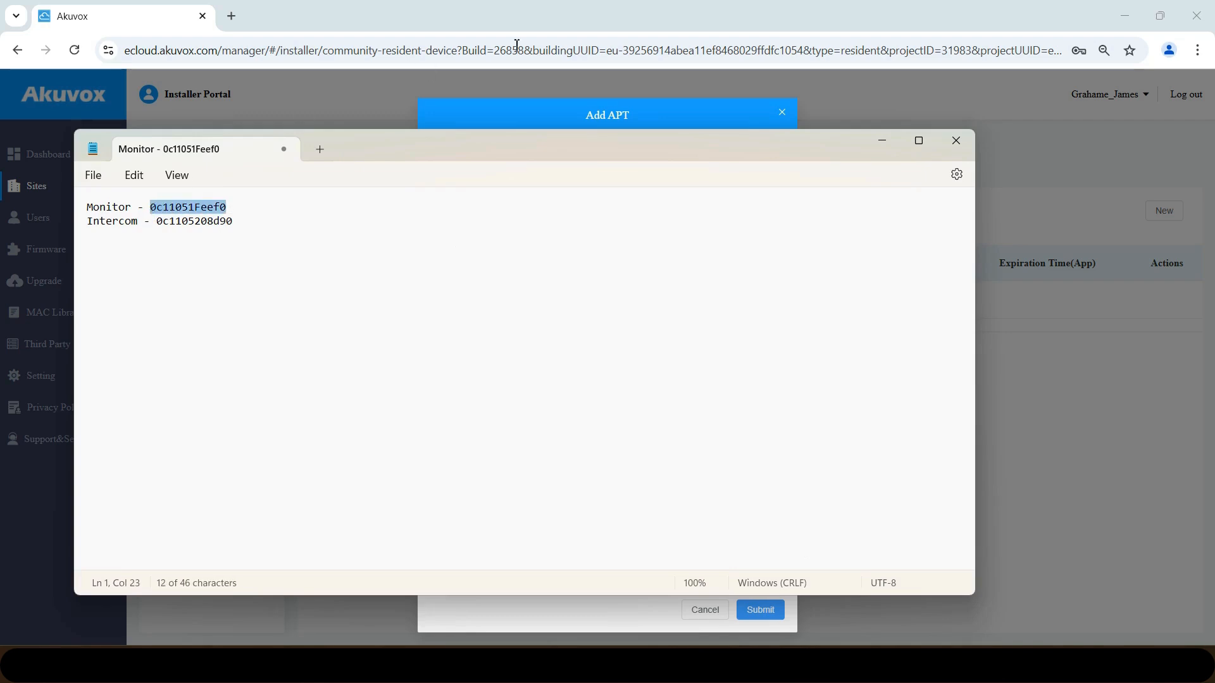
click(572, 117)
click(502, 304)
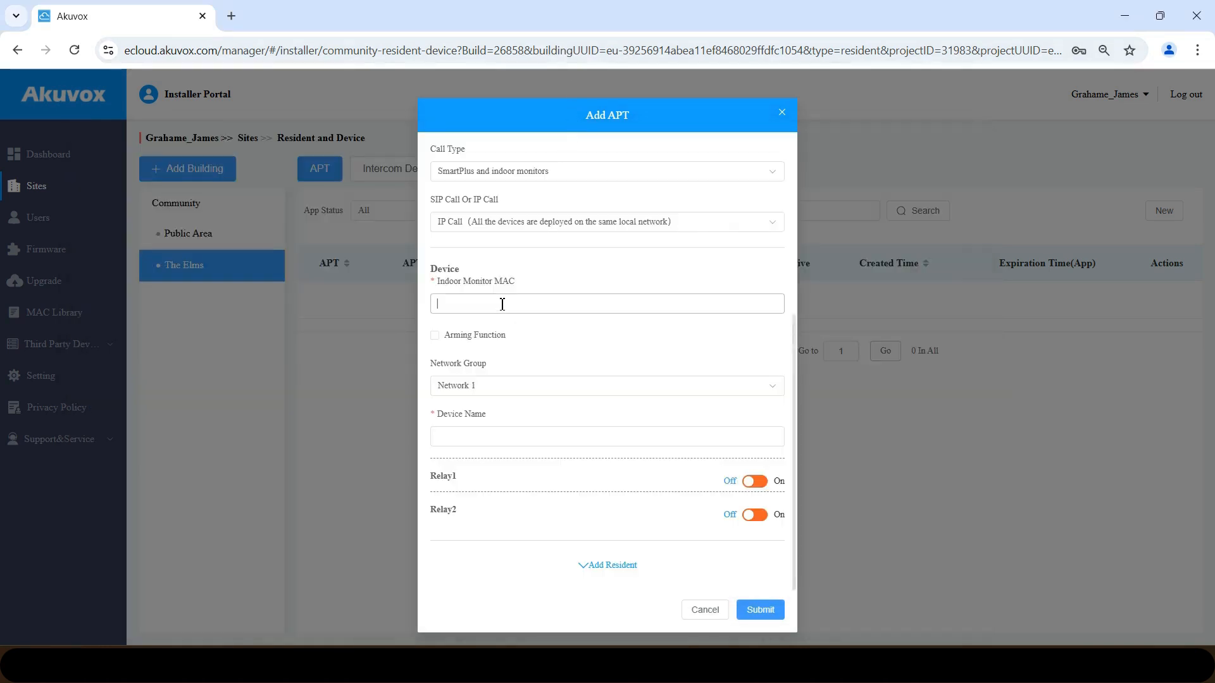
key(ctrl+v)
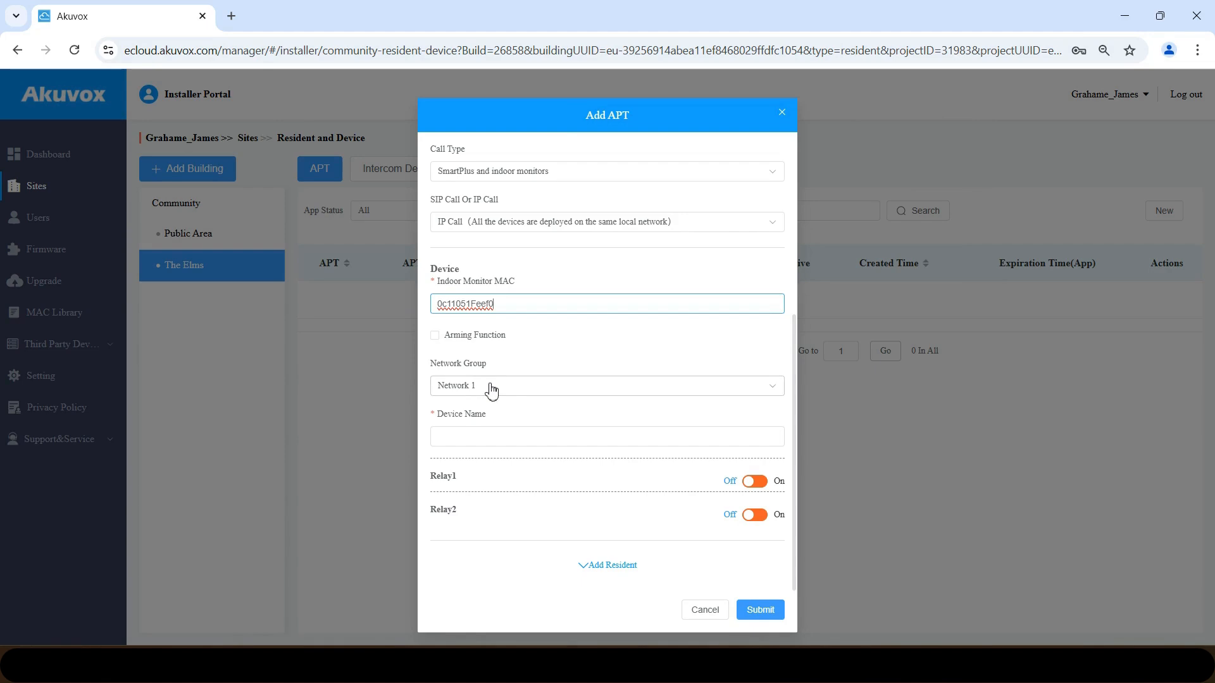
click(480, 433)
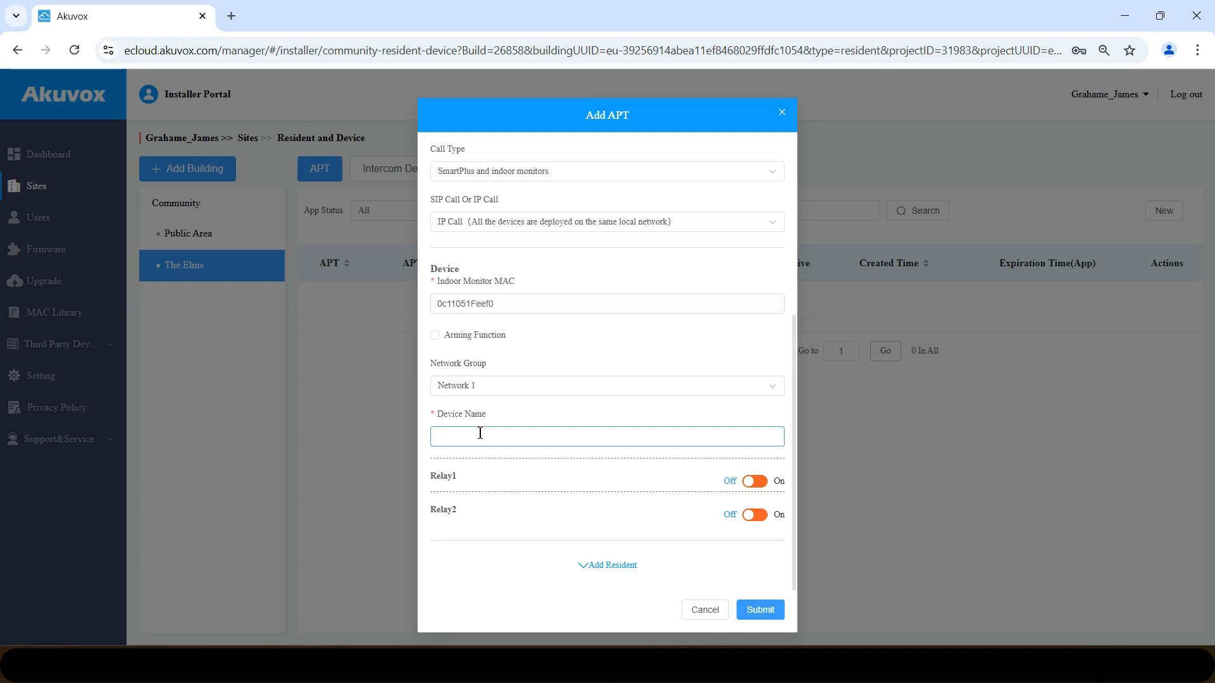
text(Kitchen)
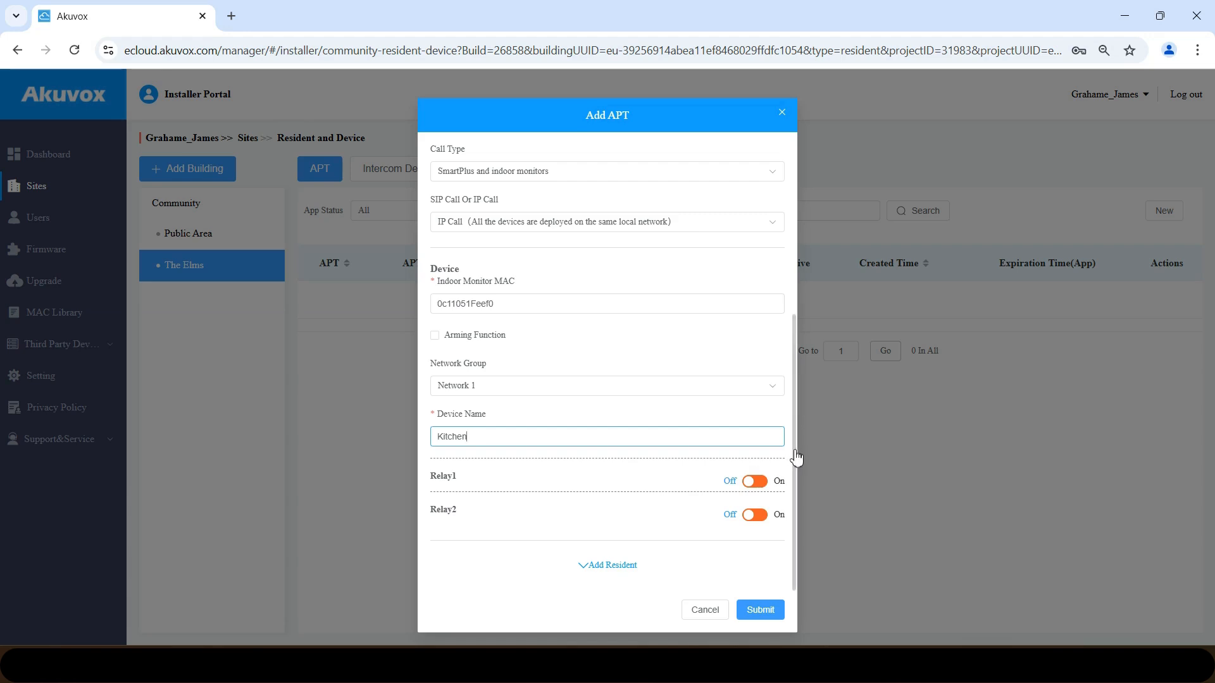
drag(794, 450, 795, 501)
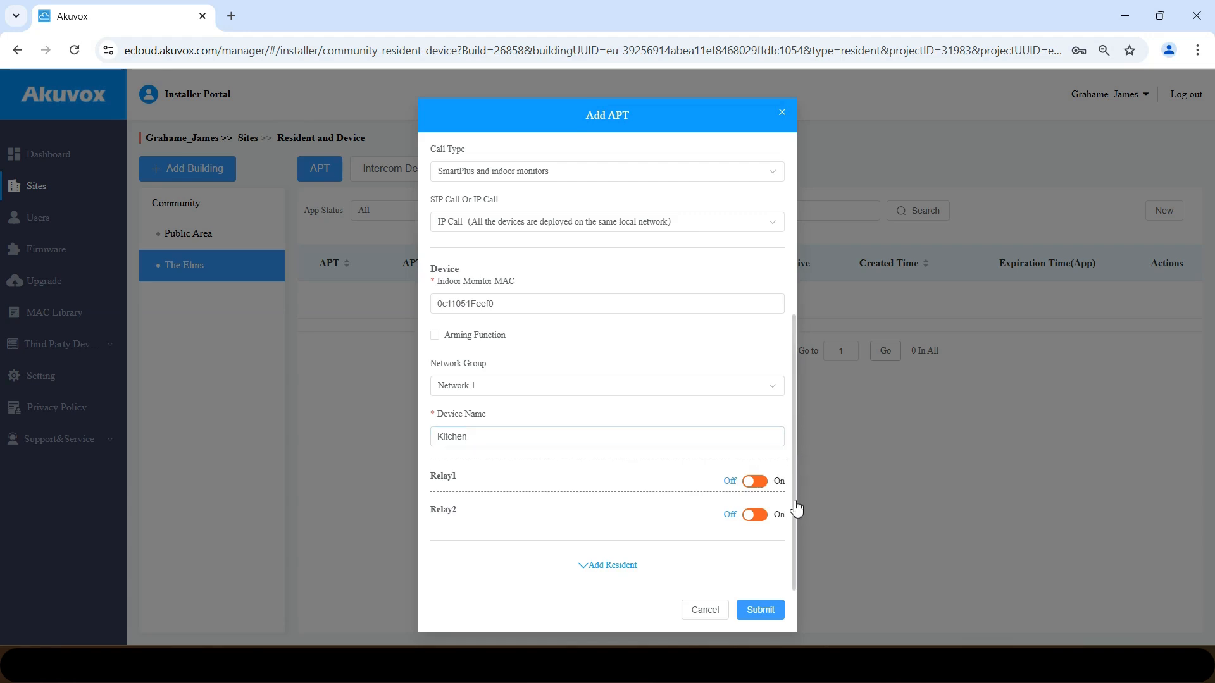
- Add a resident with first name, last name and e-mail, then submit apartment 1
click(612, 570)
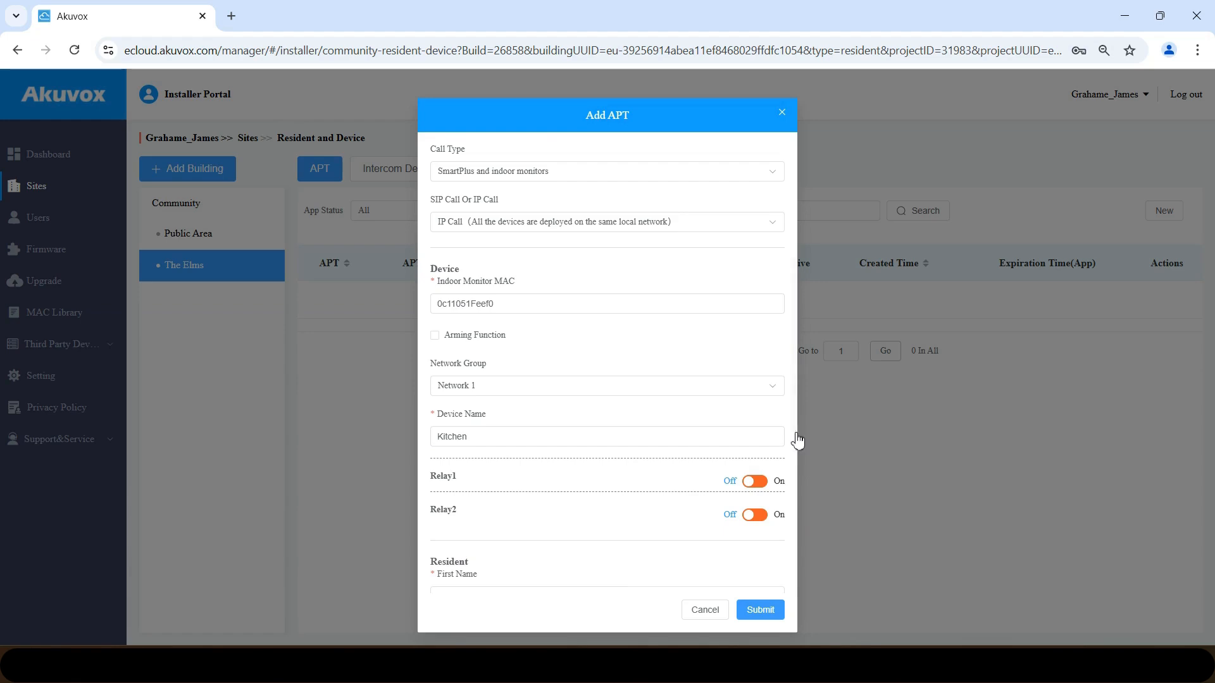
drag(797, 440, 797, 596)
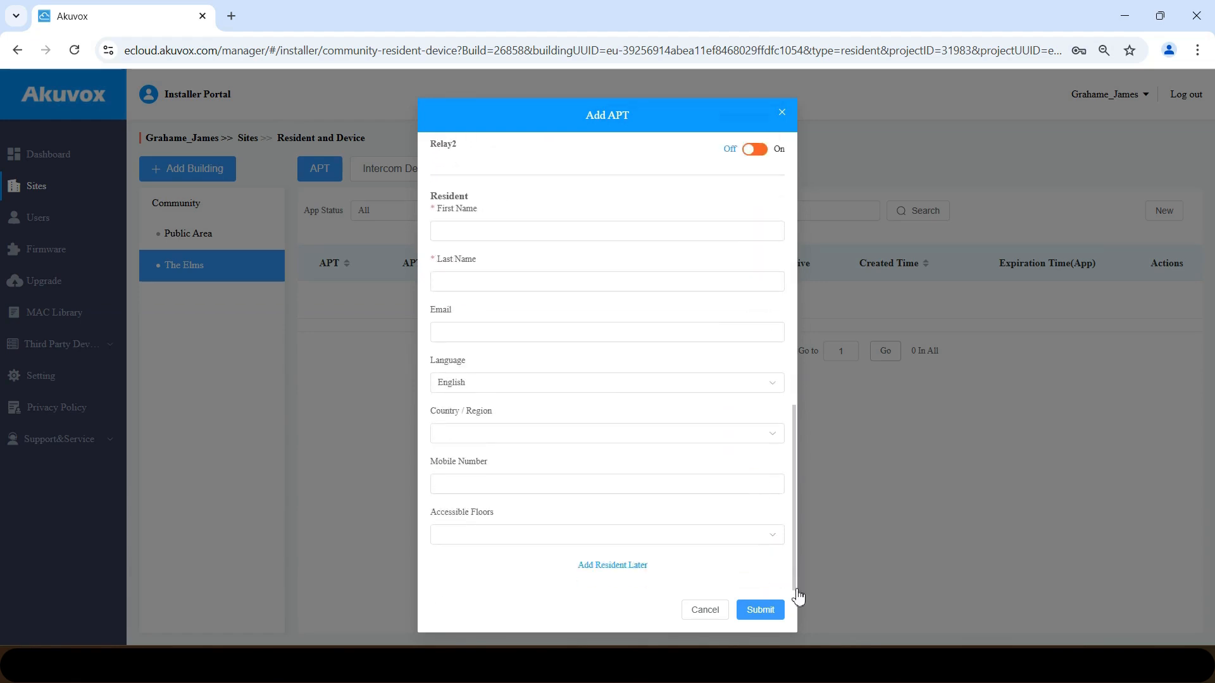
click(472, 235)
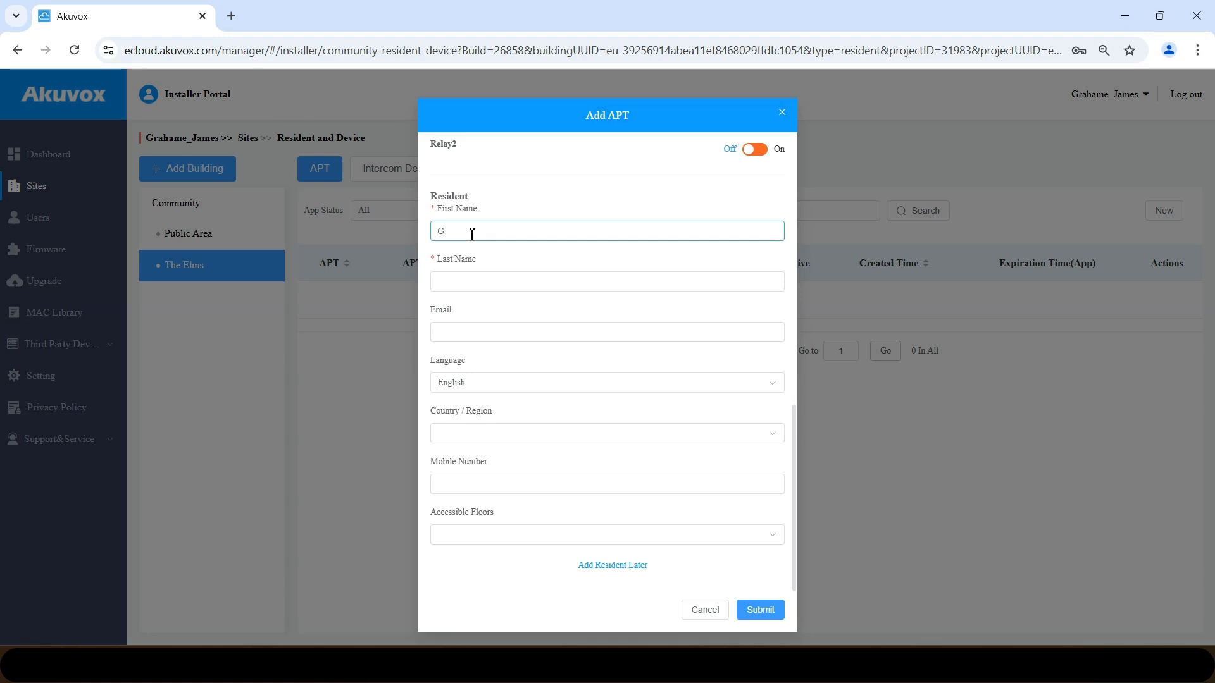
key(Tab)
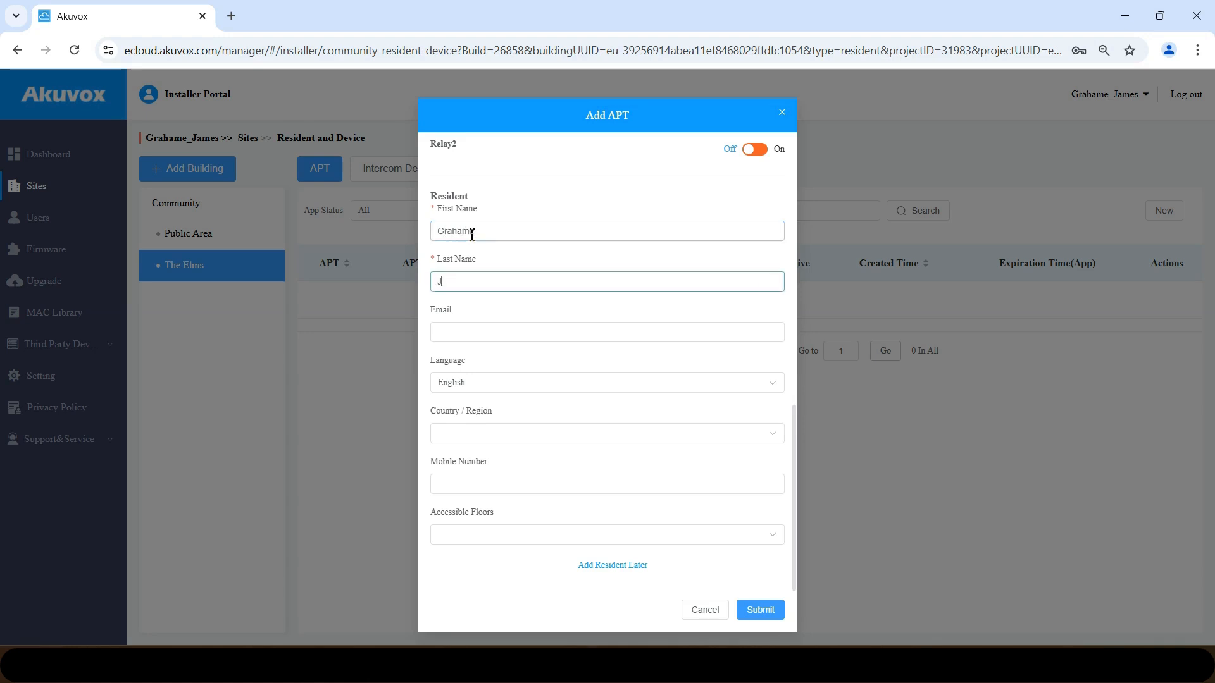
click(468, 336)
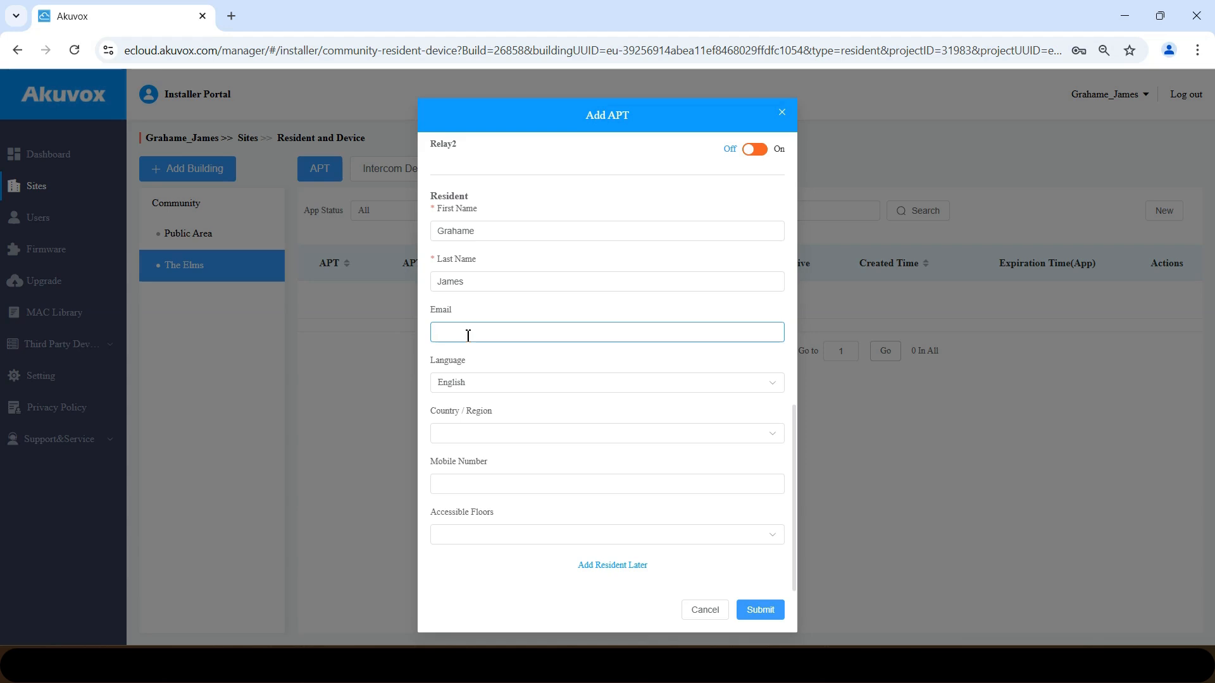
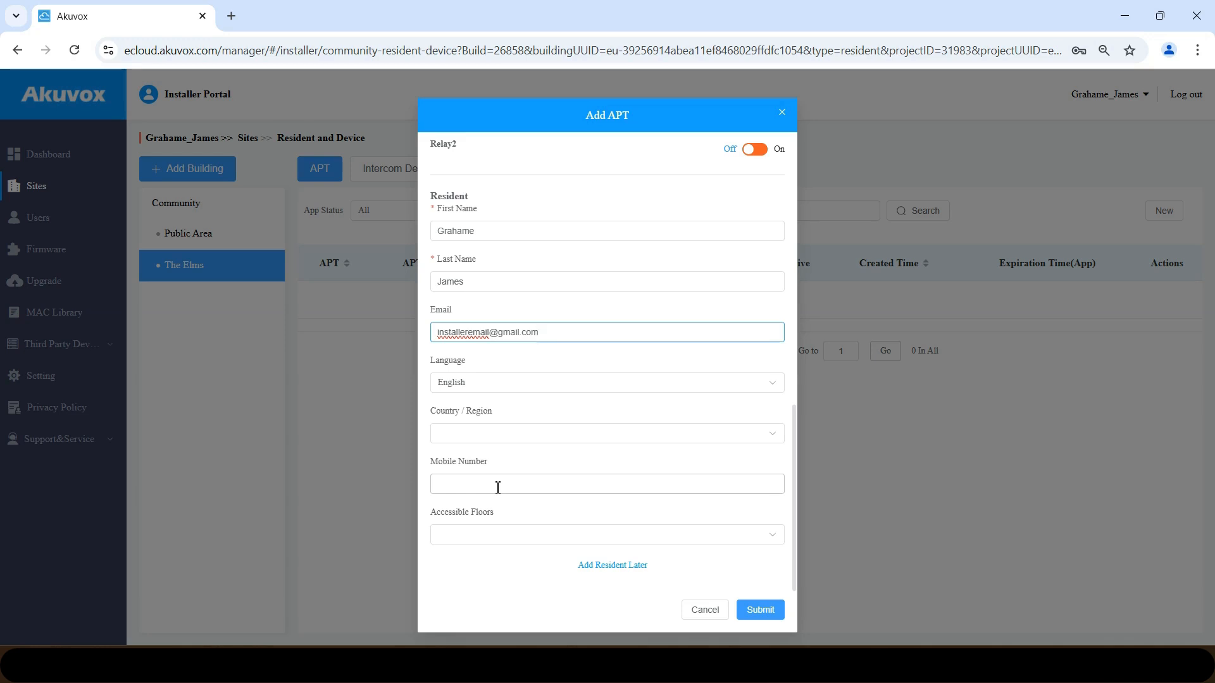
click(768, 613)
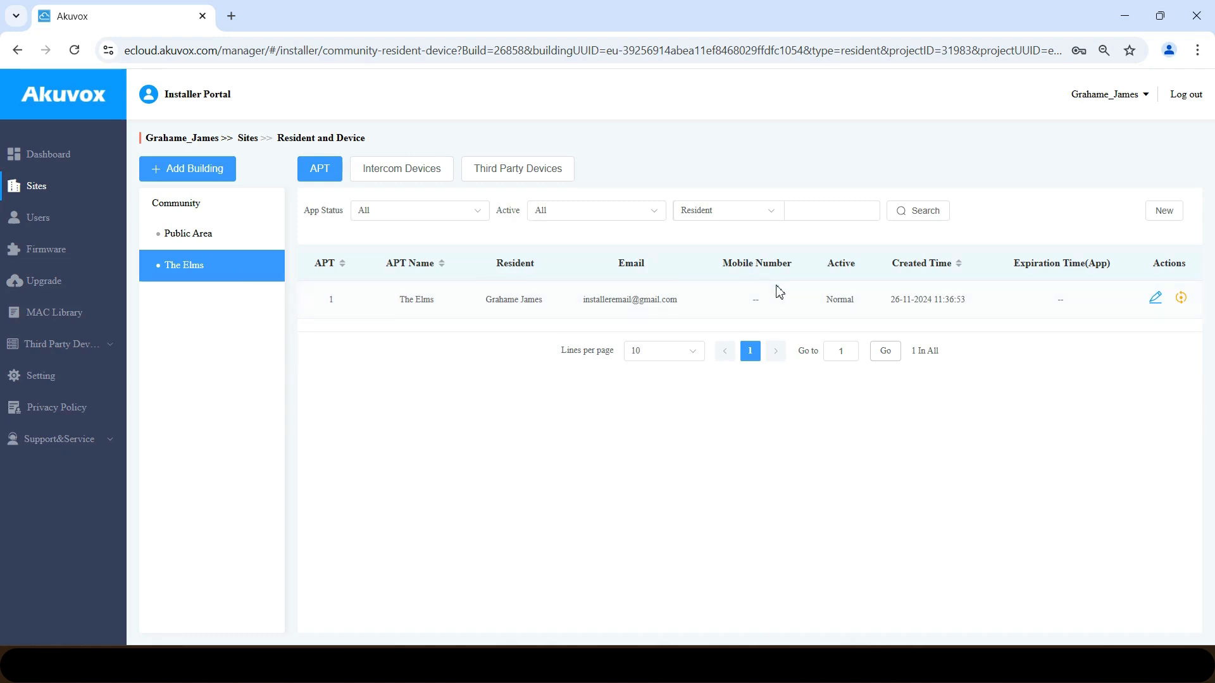
- Switch to The Elms' Intercom Devices list and bring up the Add Device form
click(398, 178)
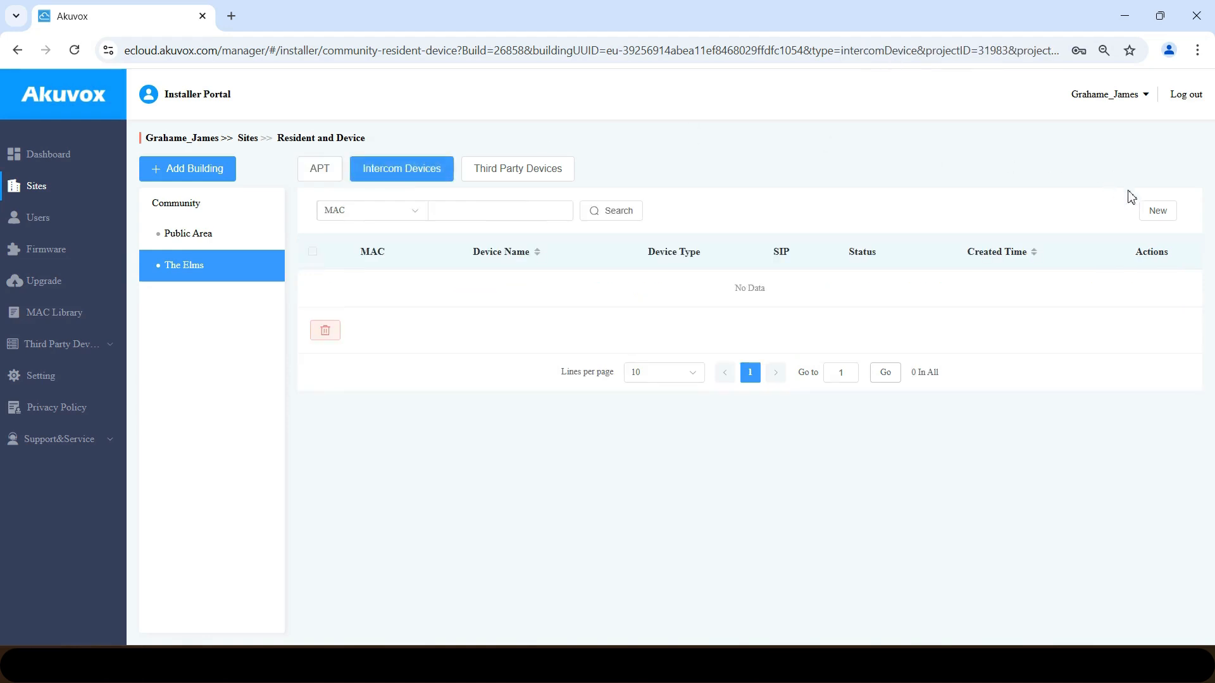
click(1158, 213)
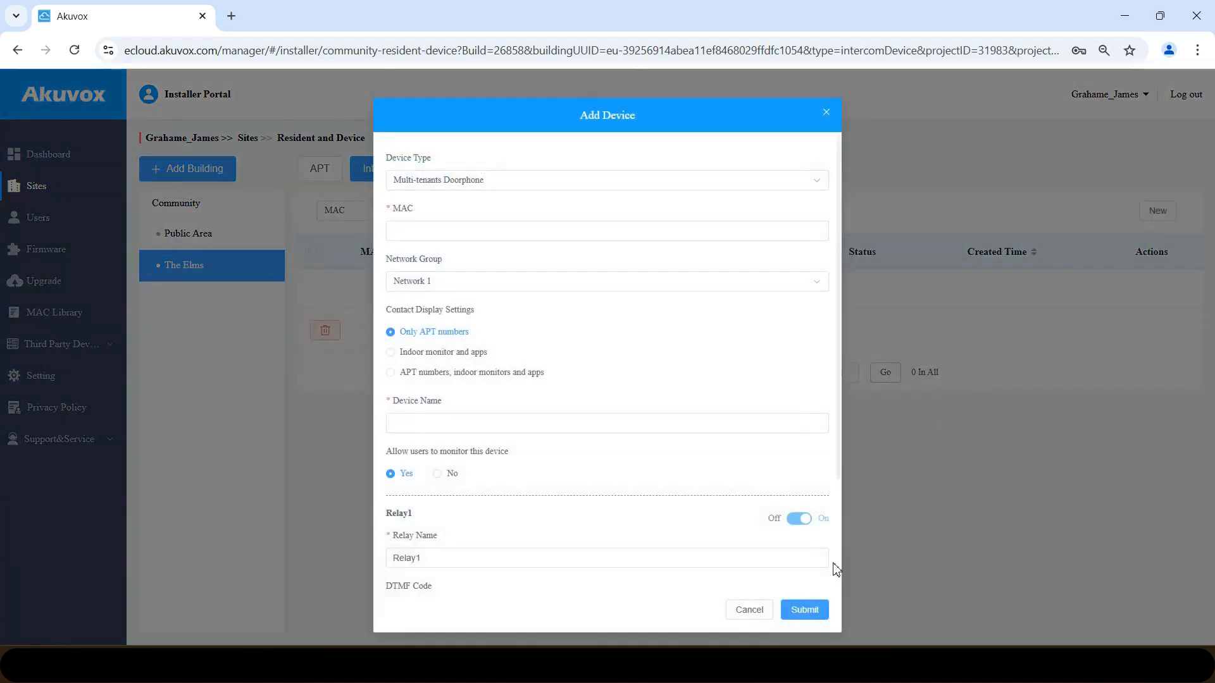
- Paste intercom MAC 0c1105208d90 from the notes and set device type Multi-tenants Doorphone
mouse_move(793, 664)
click(835, 588)
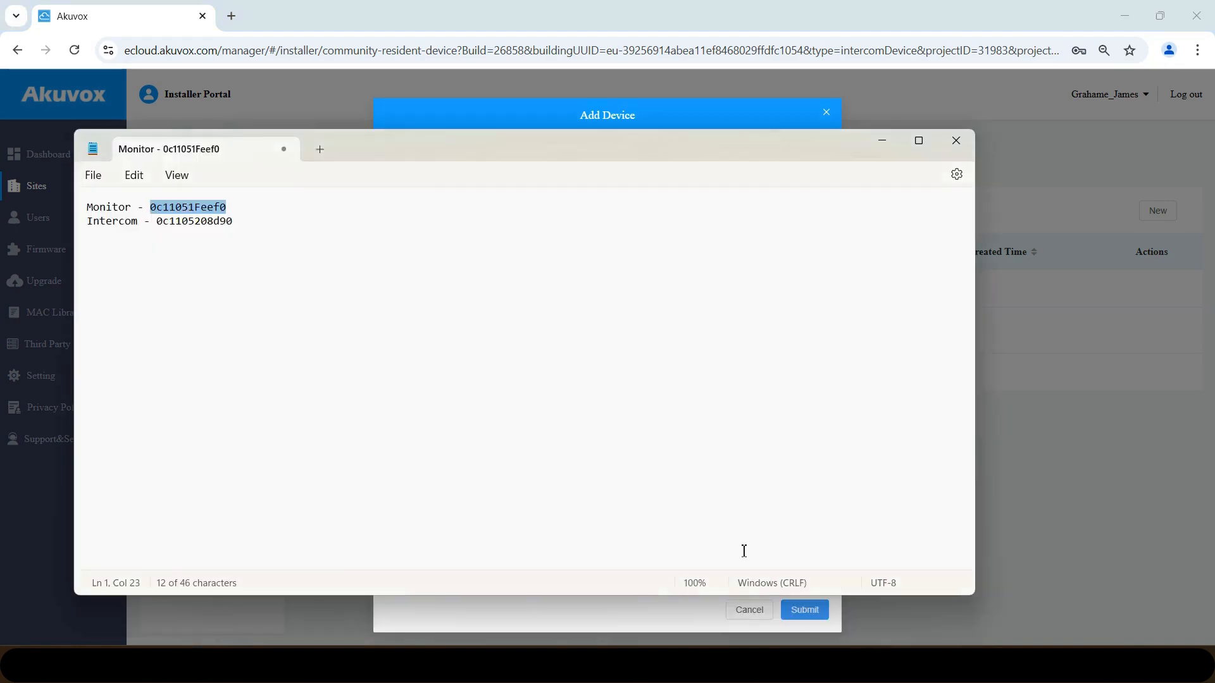
drag(239, 226, 161, 228)
key(ctrl+c)
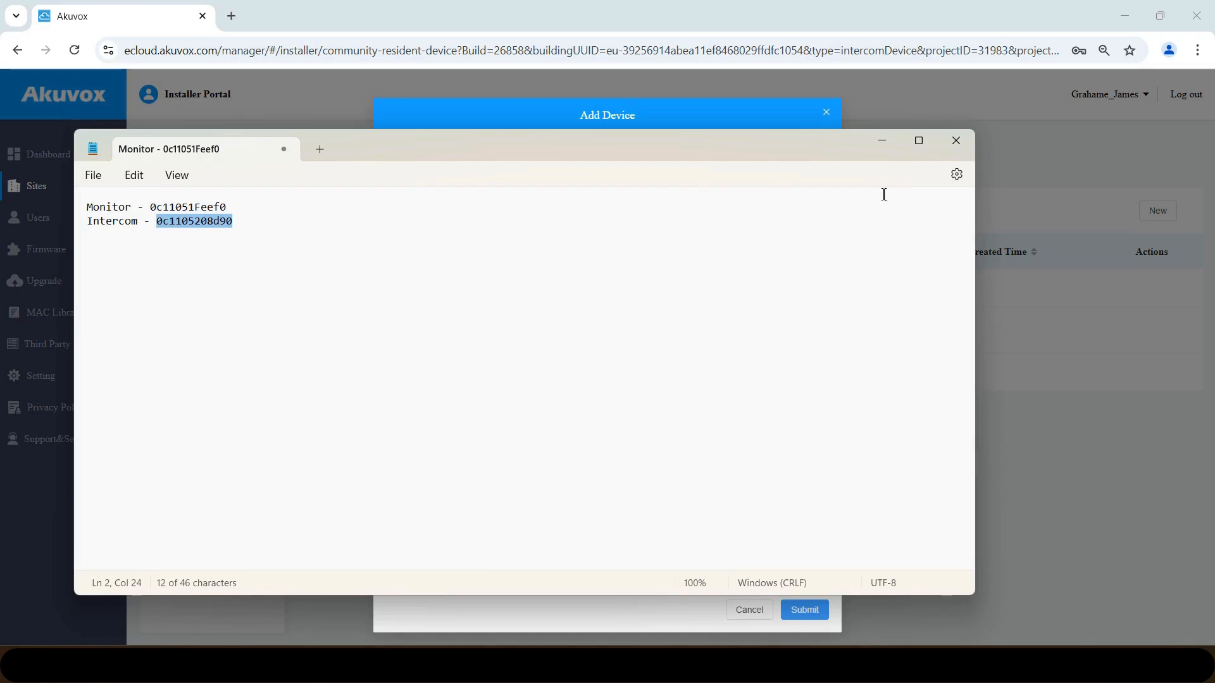
click(897, 144)
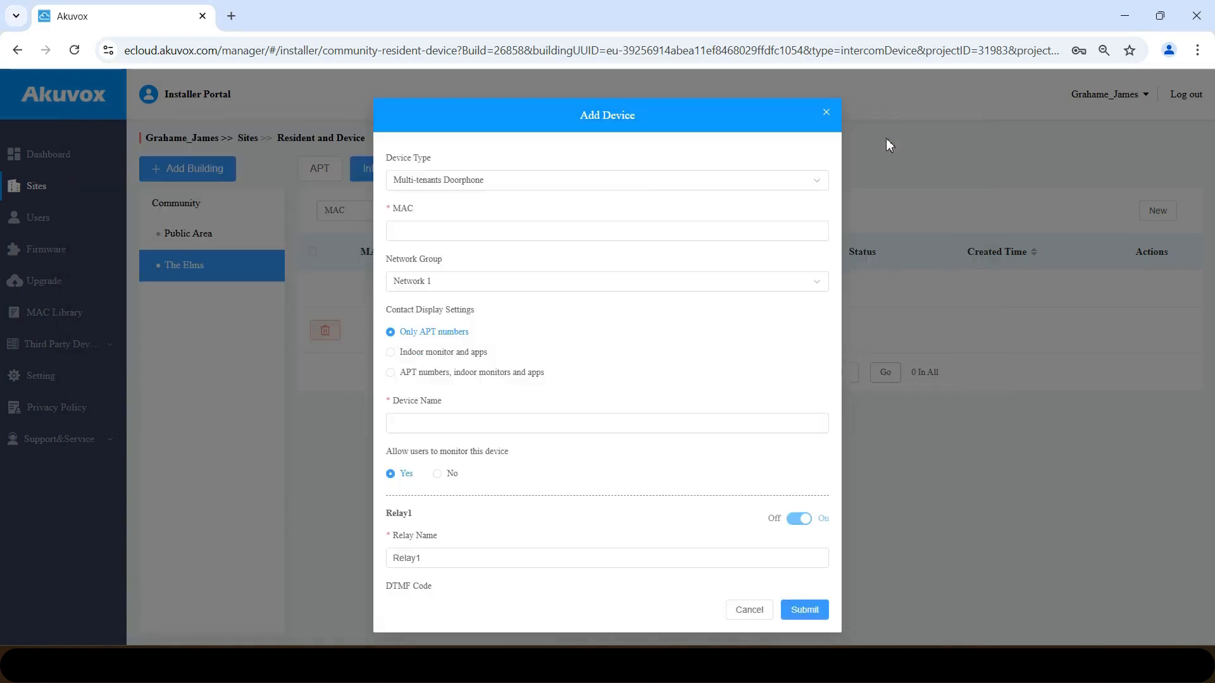
click(450, 227)
key(ctrl+v)
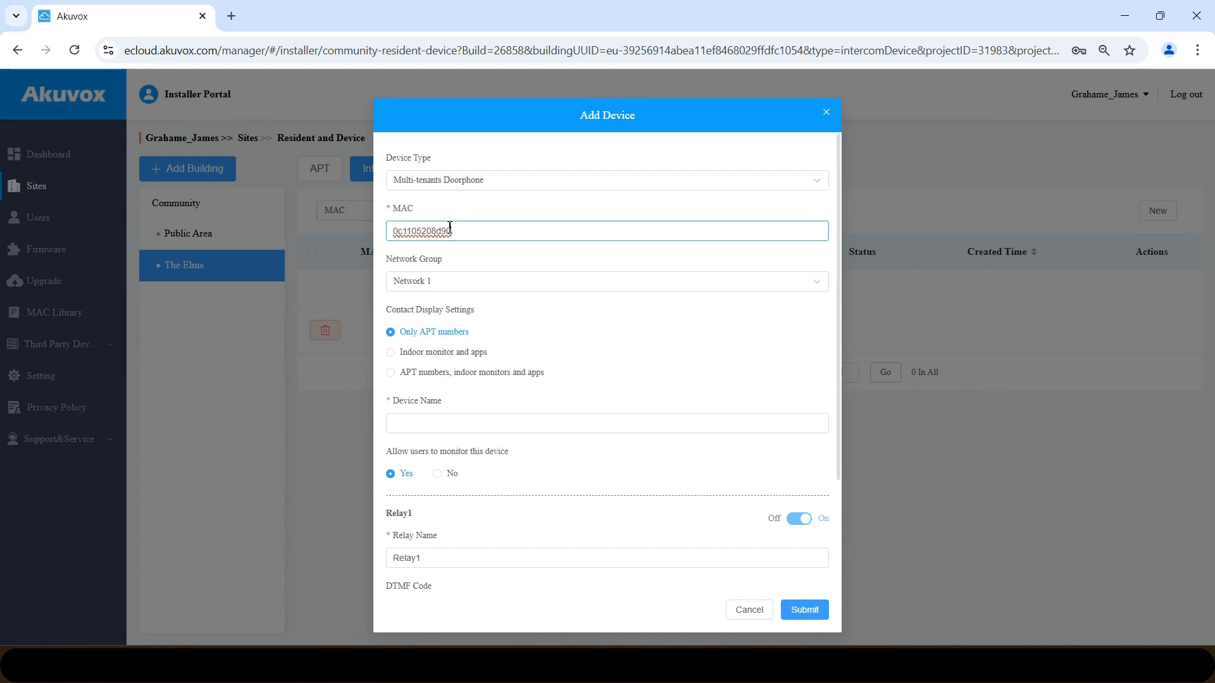
click(464, 188)
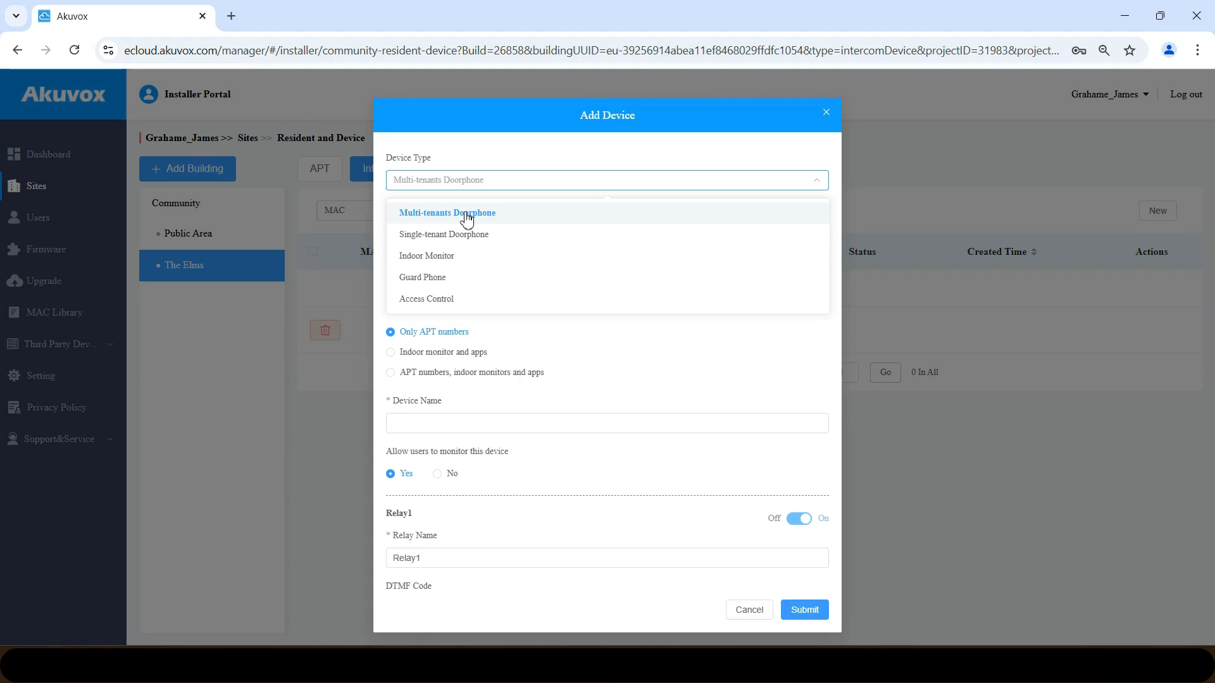
click(467, 219)
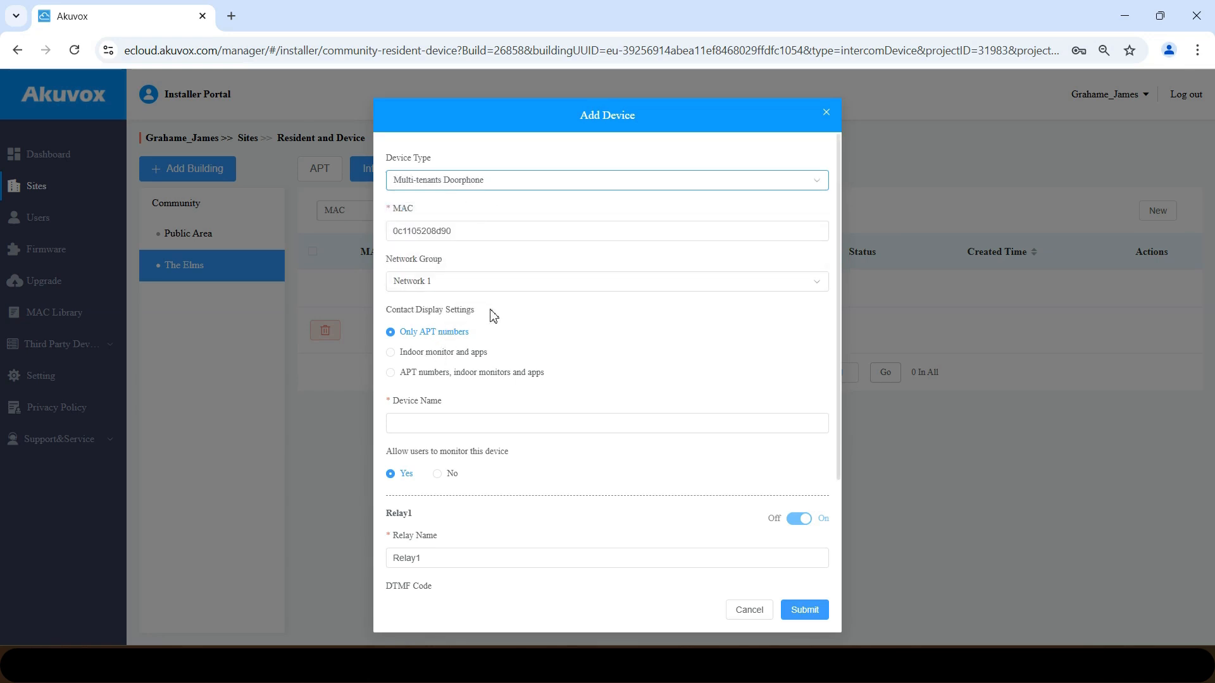
- Name the new doorphone Front Door and add a second relay
click(455, 426)
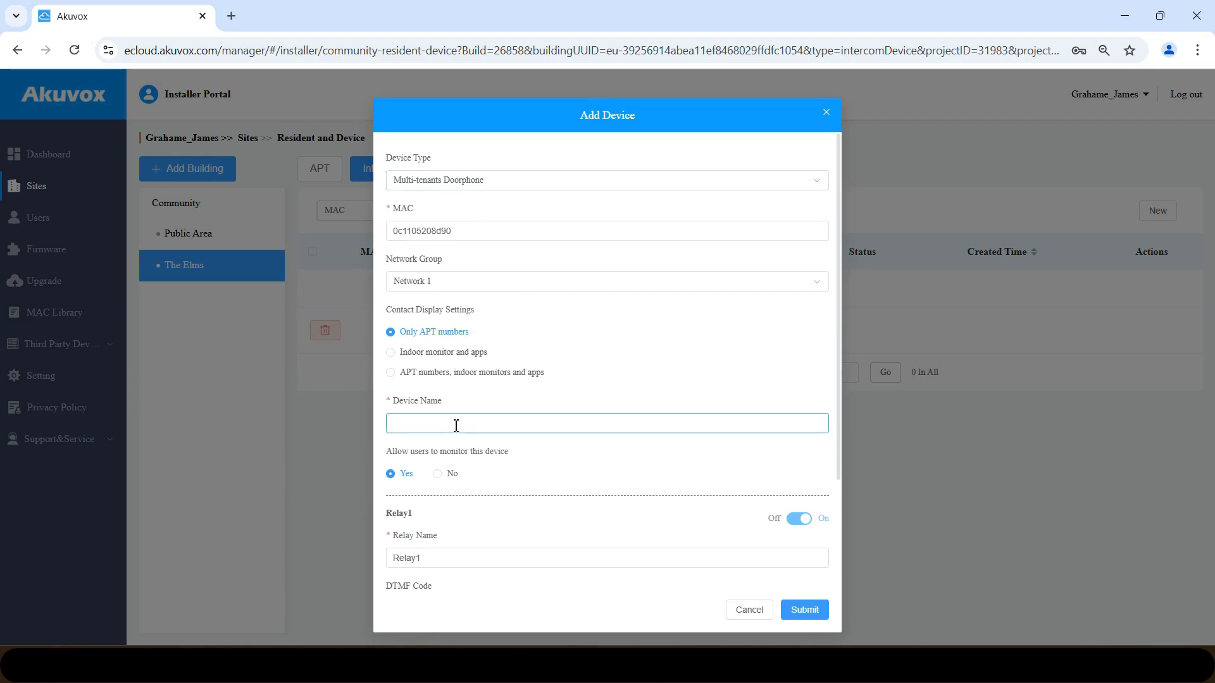
text(Front Door)
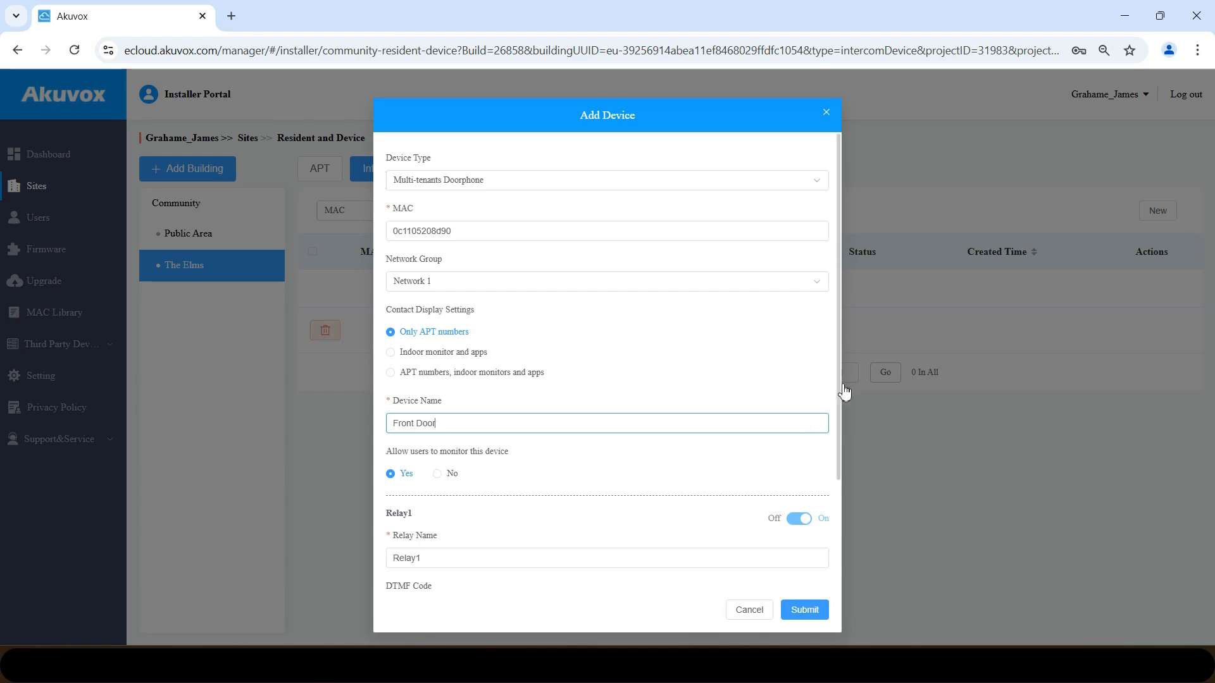
scroll(840, 412, down, 2)
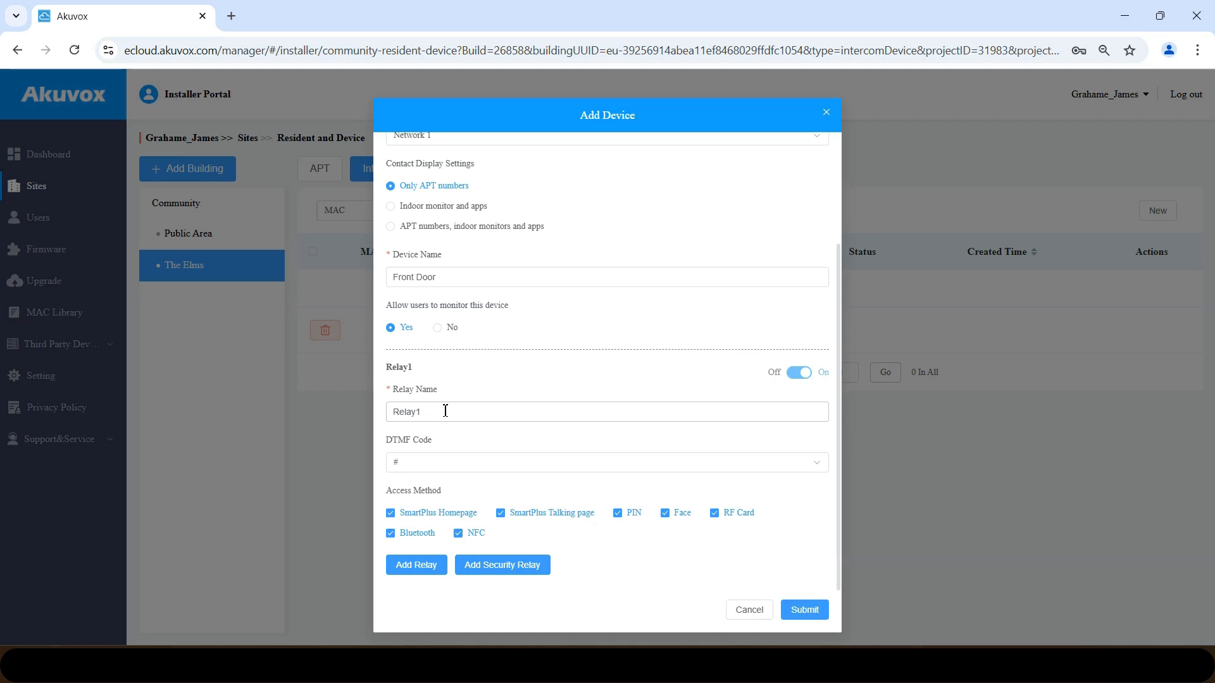
click(422, 566)
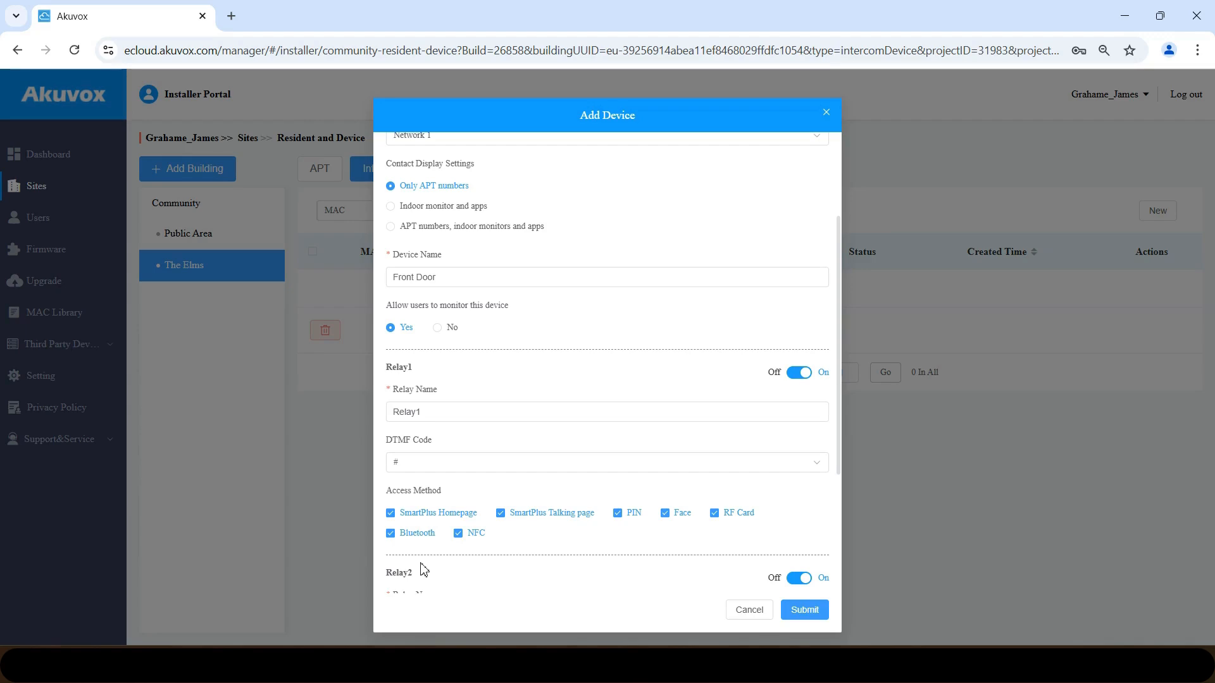
- Rename Relay1 to Front Door and Relay2 to Parcel Box
double_click(476, 411)
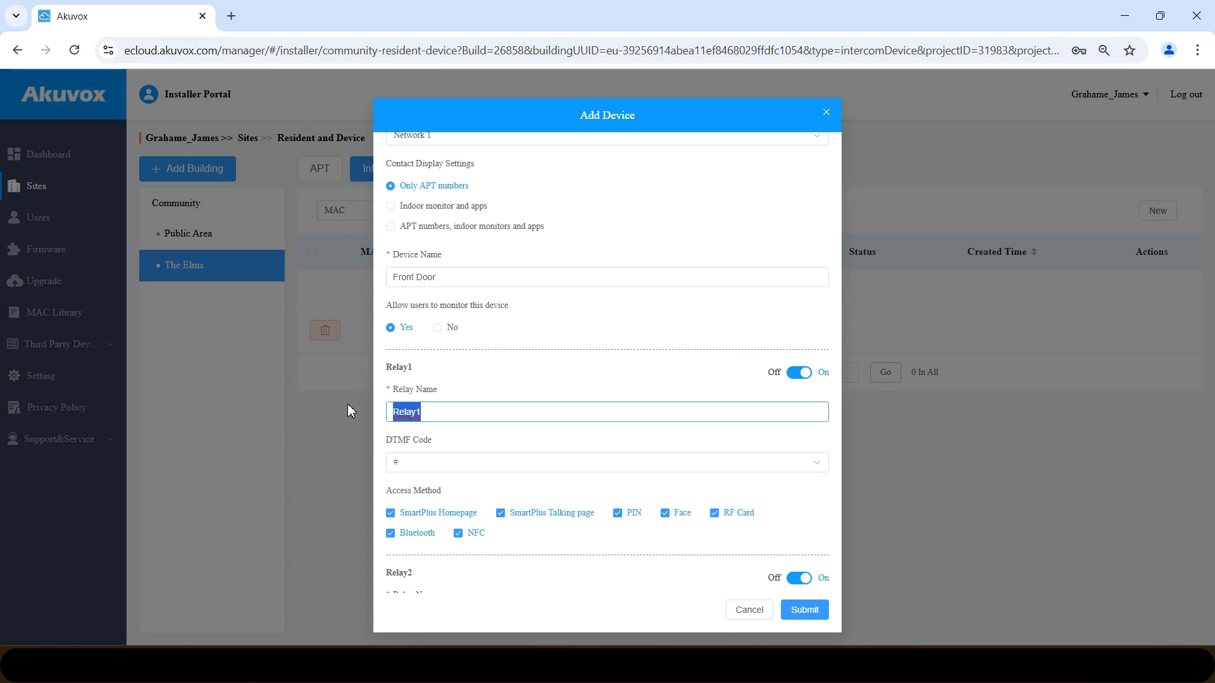
text(Vehic)
key(BackSpace)
key(BackSpace)
key(BackSpace)
key(BackSpace)
key(BackSpace)
text(Front Door)
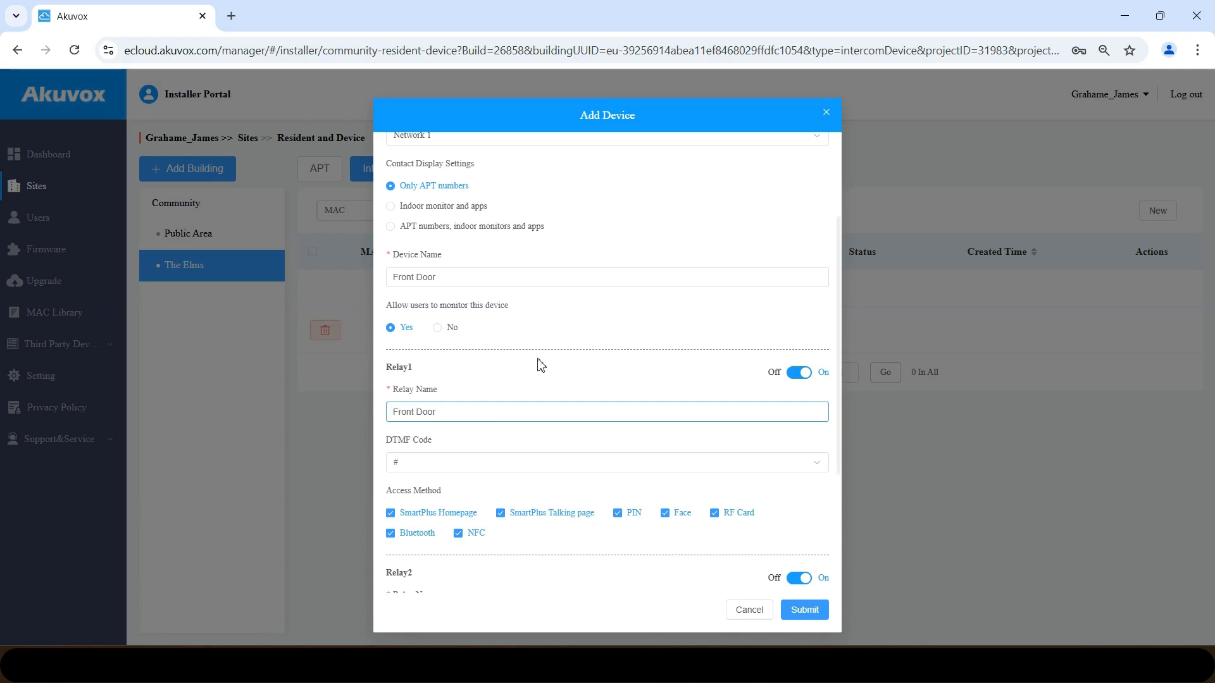
drag(838, 277, 842, 410)
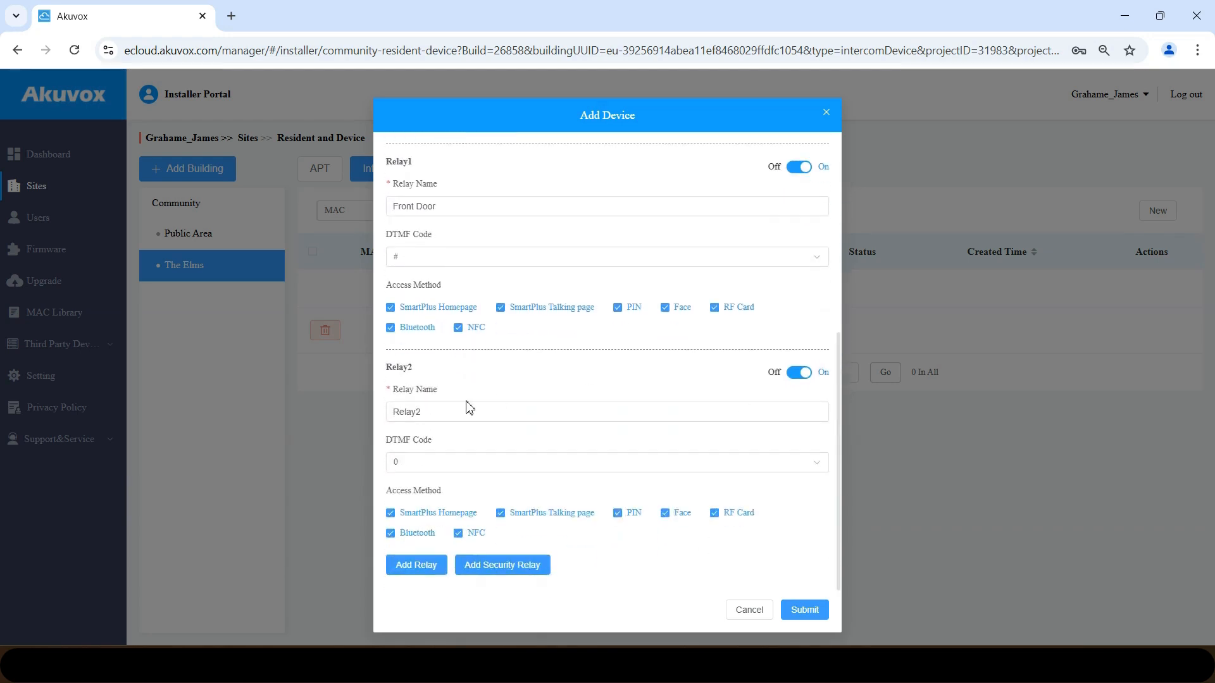
double_click(449, 412)
text(Pace)
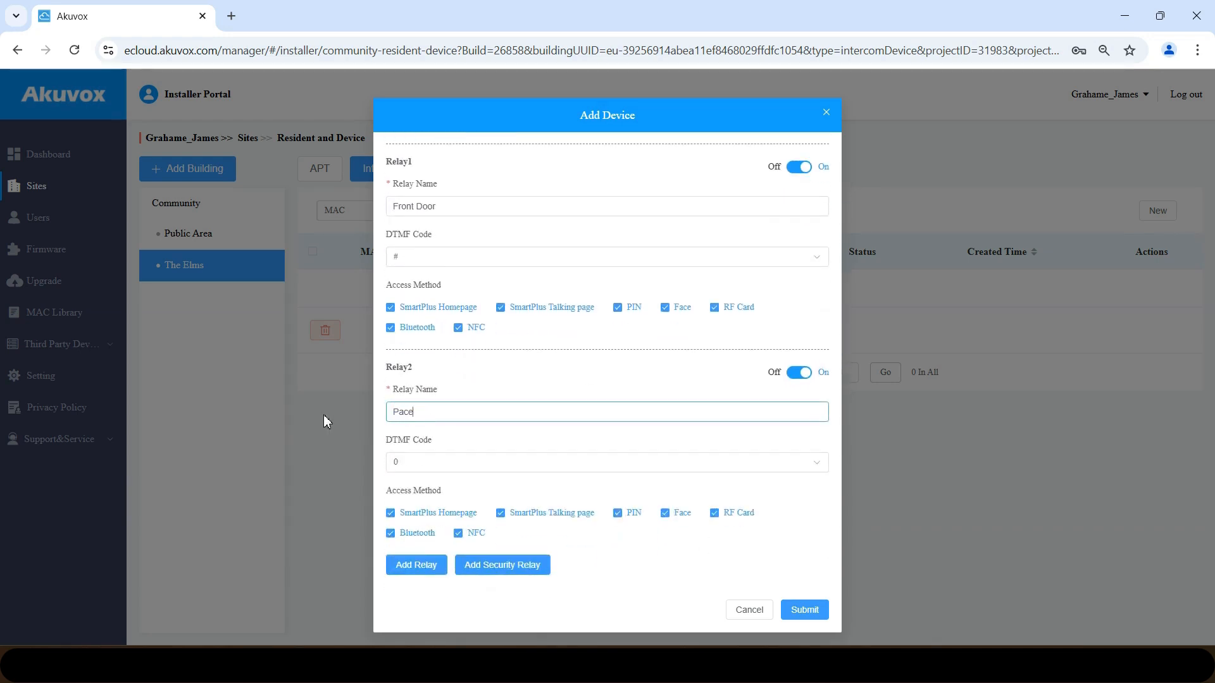
text(l Box)
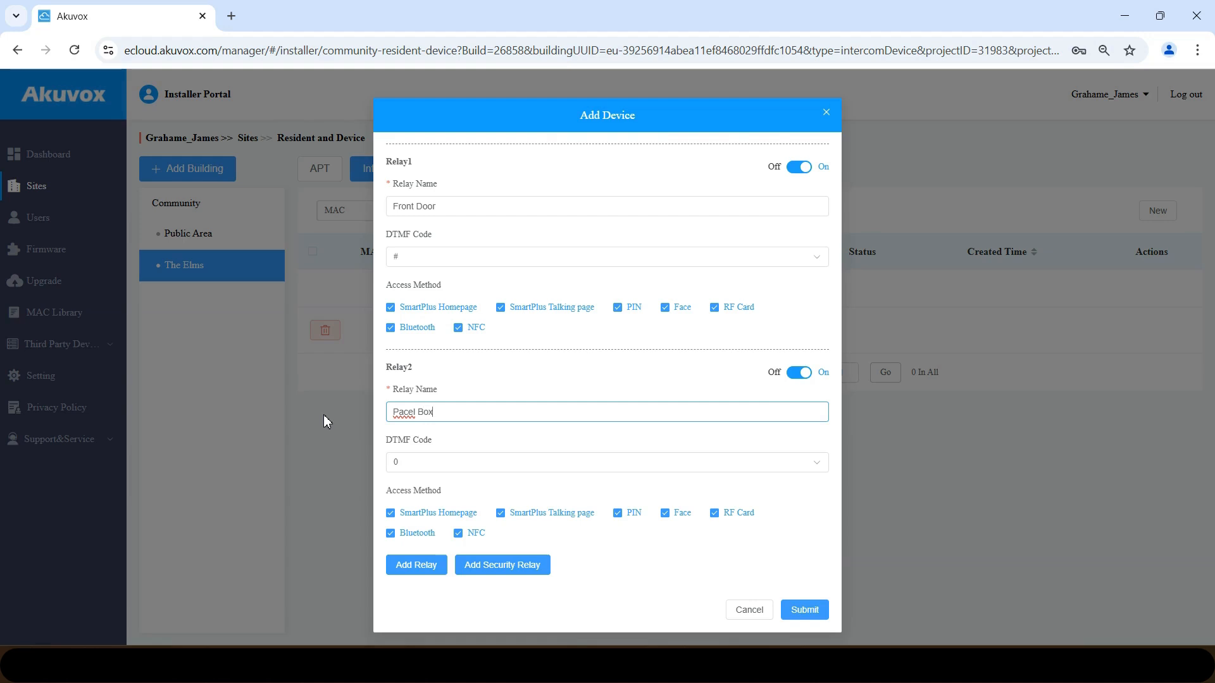
click(408, 416)
text(r)
- Untick Face, RF Card, Bluetooth, NFC and PIN on Parcel Box, switch it off, and save
click(677, 514)
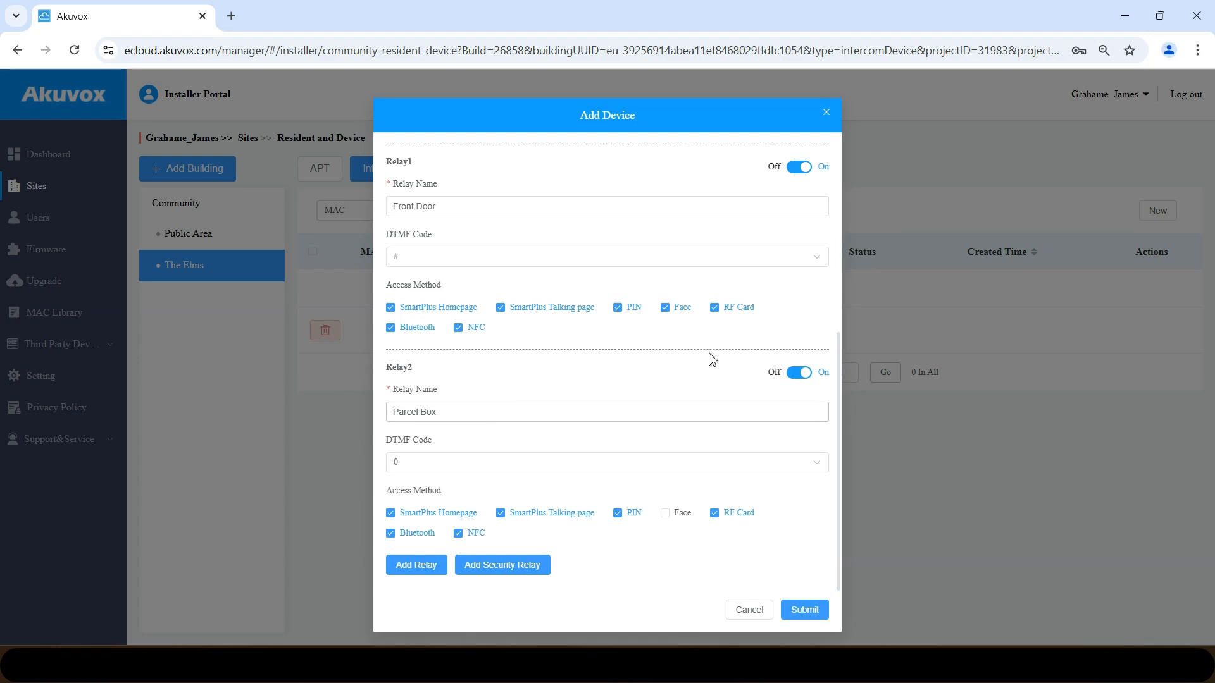
click(715, 515)
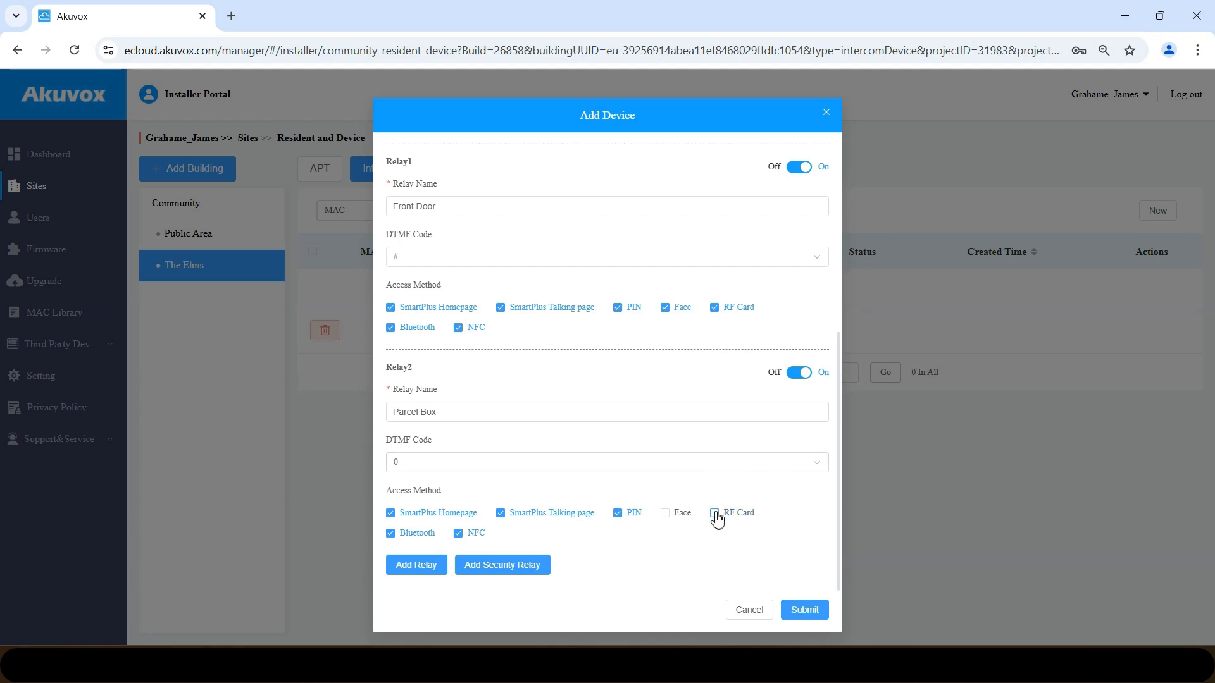
click(401, 533)
click(466, 535)
click(619, 517)
click(801, 374)
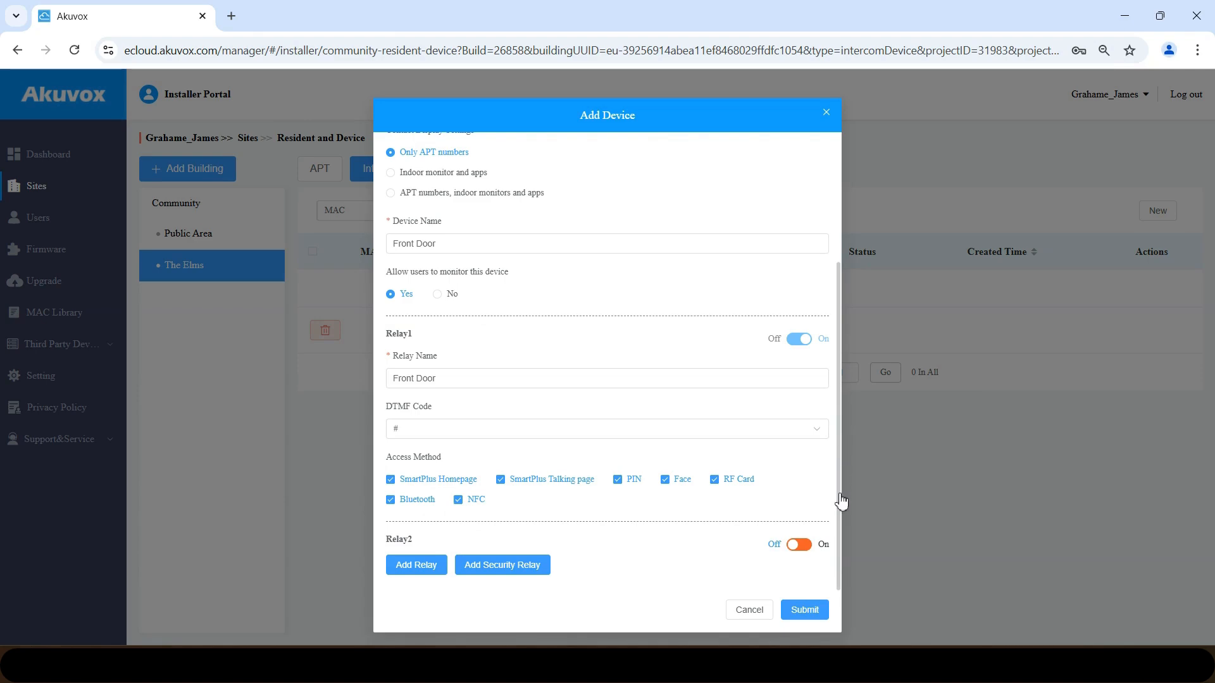
click(805, 609)
- Submit the Front Door device, check the community's intercom device list, then return to The Elms
click(804, 609)
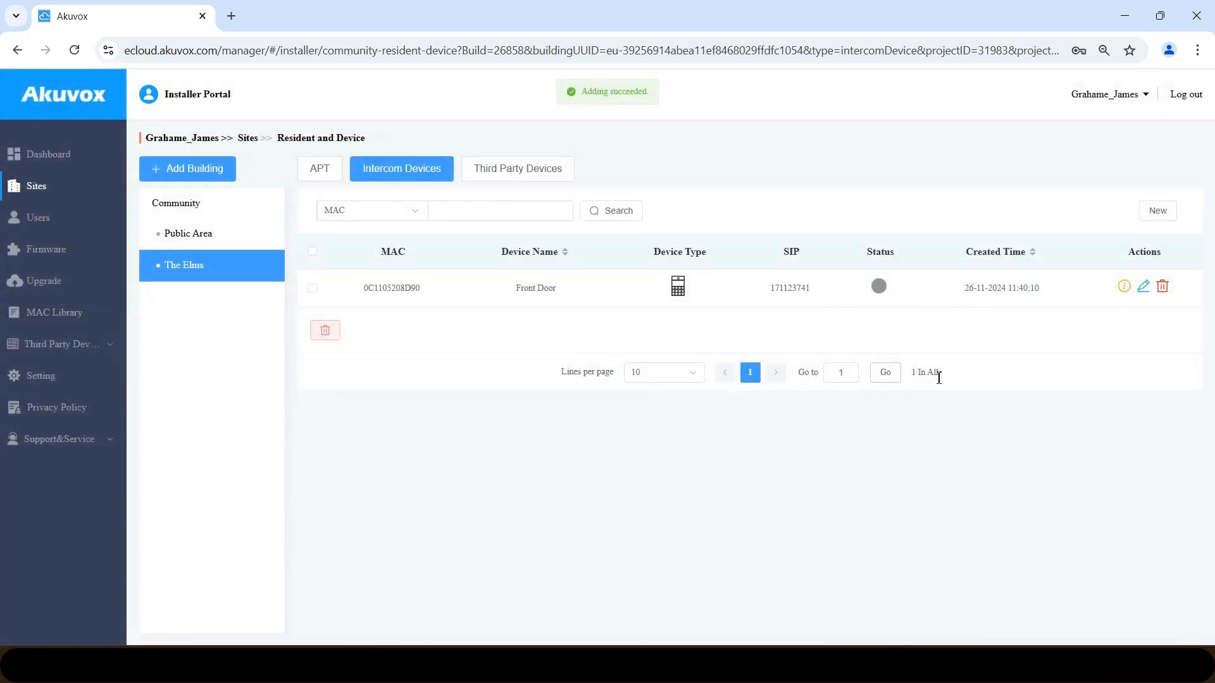
click(175, 213)
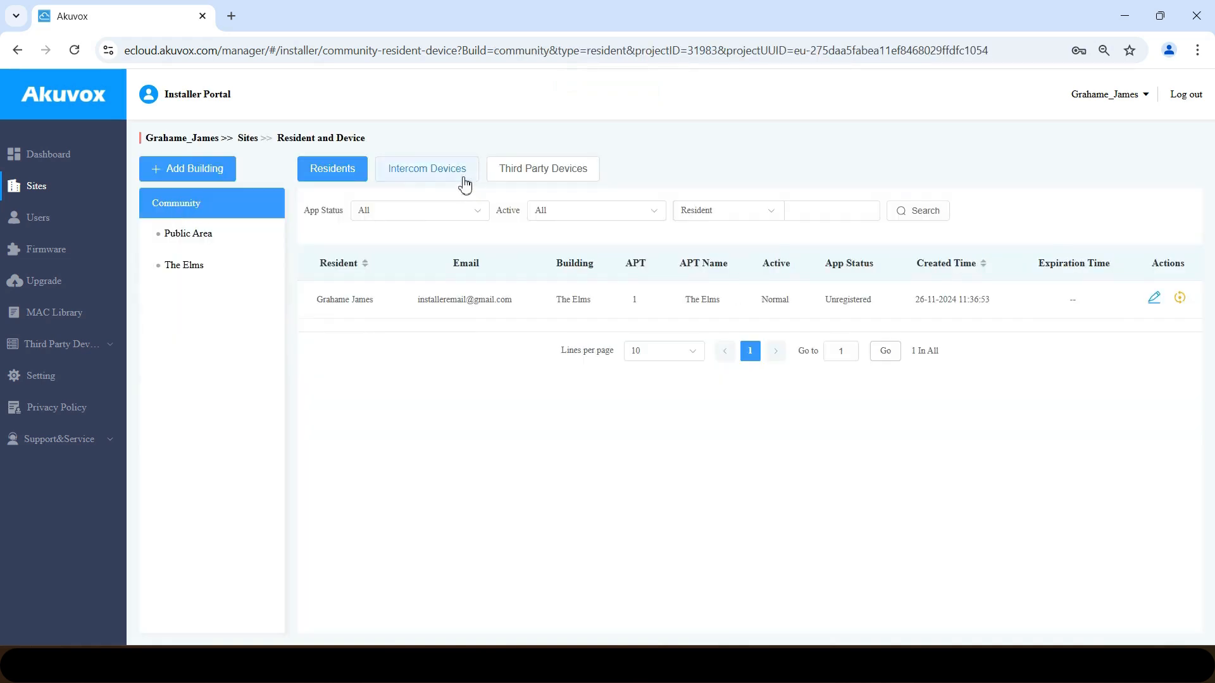
click(440, 179)
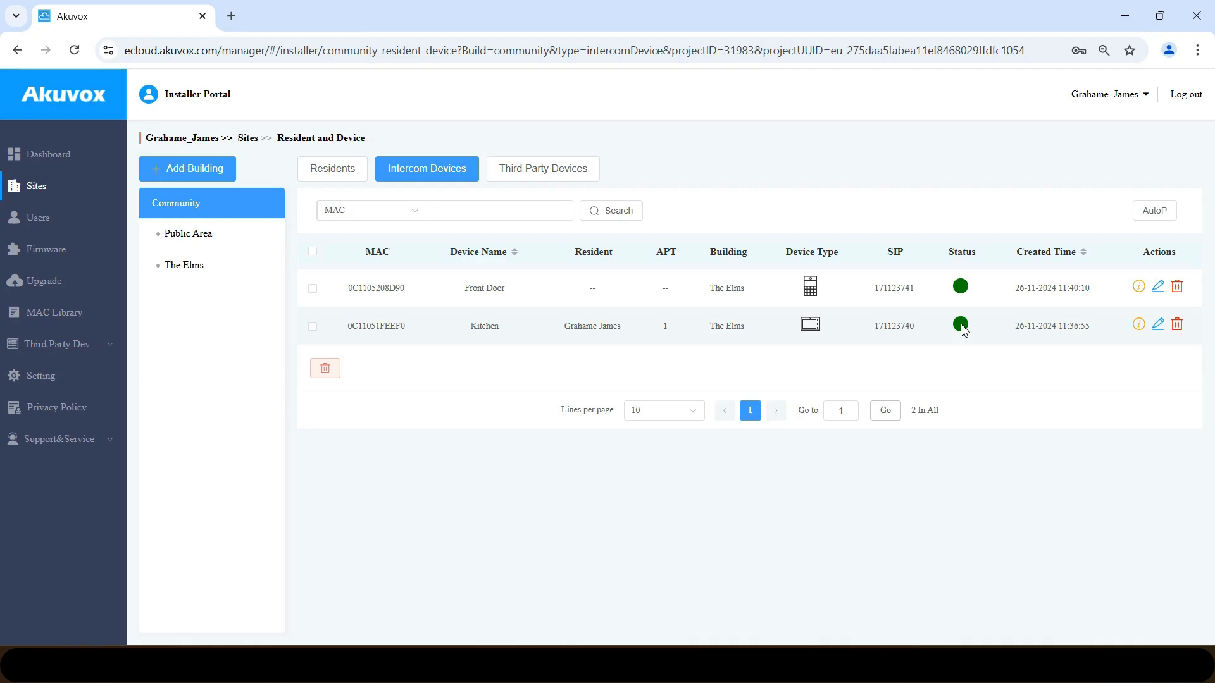
click(210, 274)
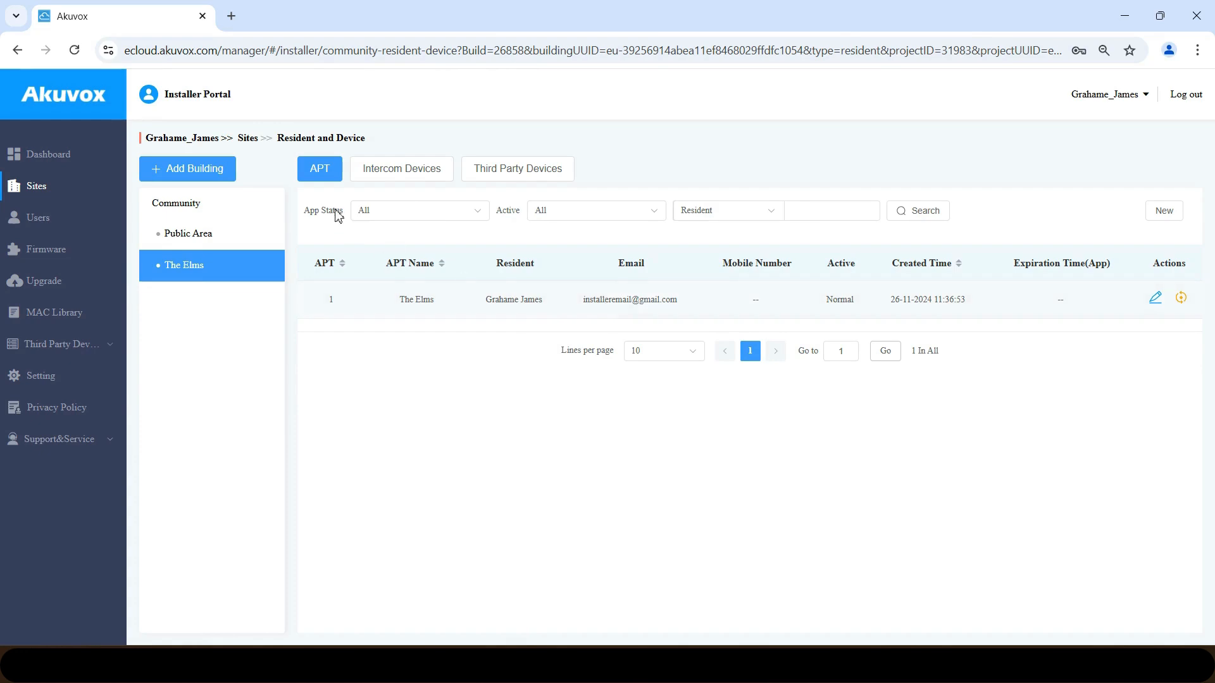
- Open apartment 1's details, then open and close its Add Device form without saving
click(1157, 298)
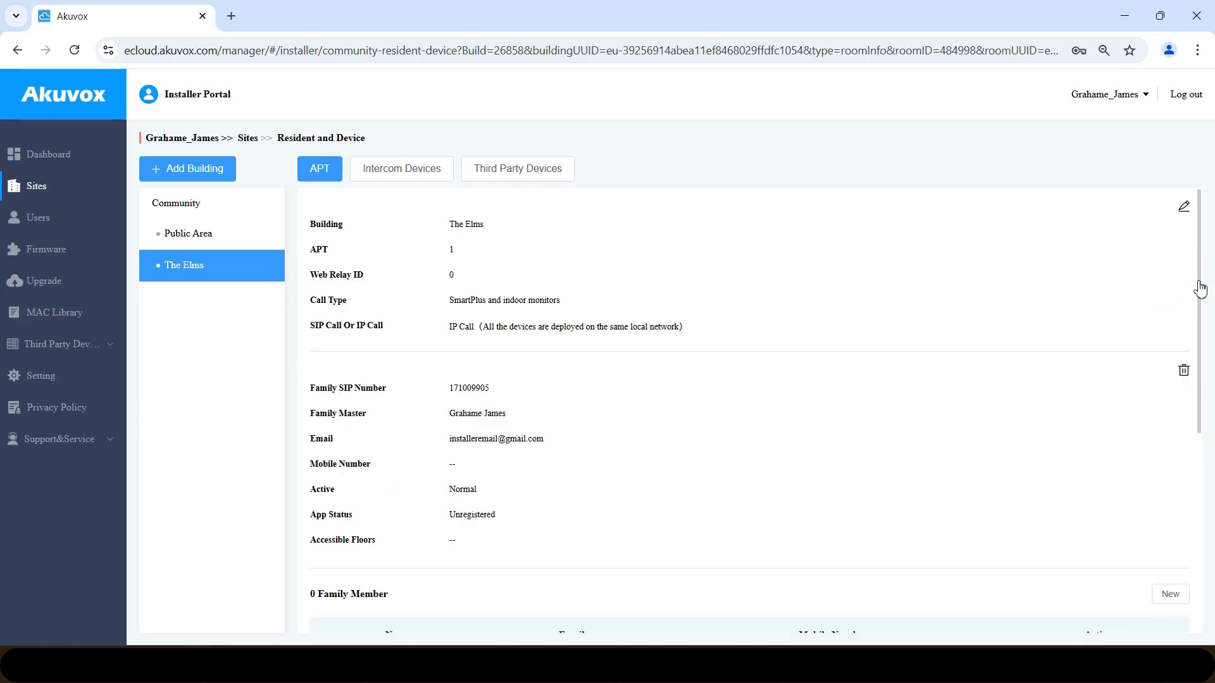
drag(1197, 288, 1156, 501)
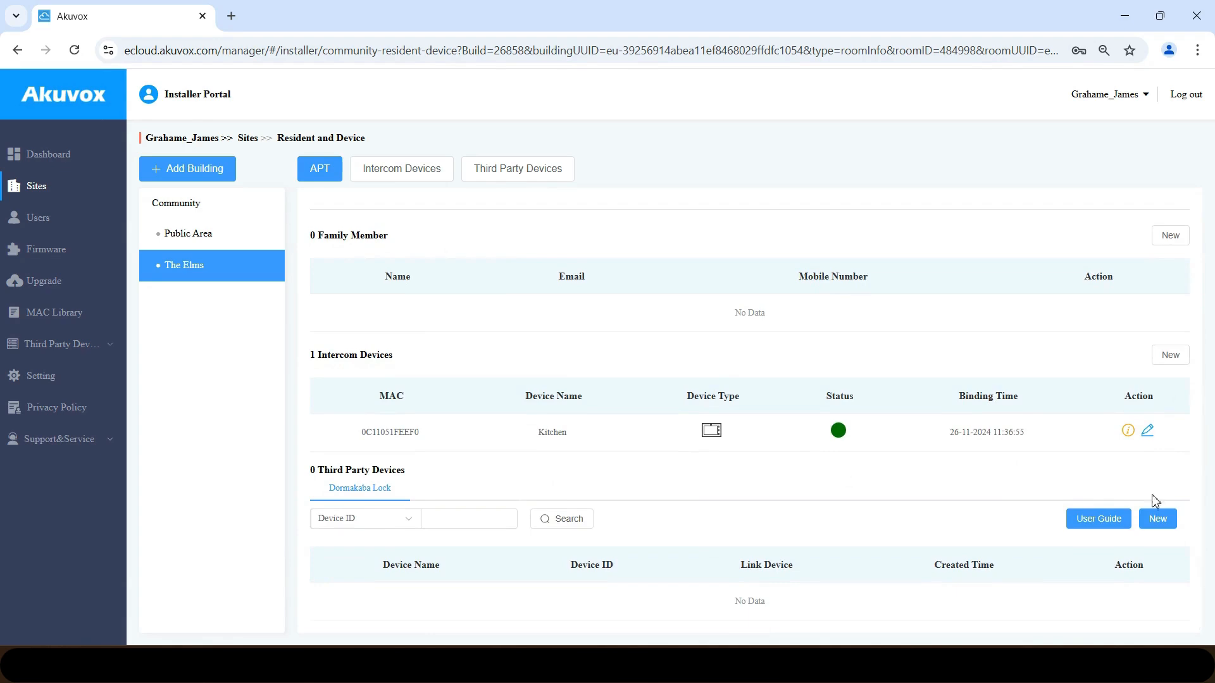
click(1170, 356)
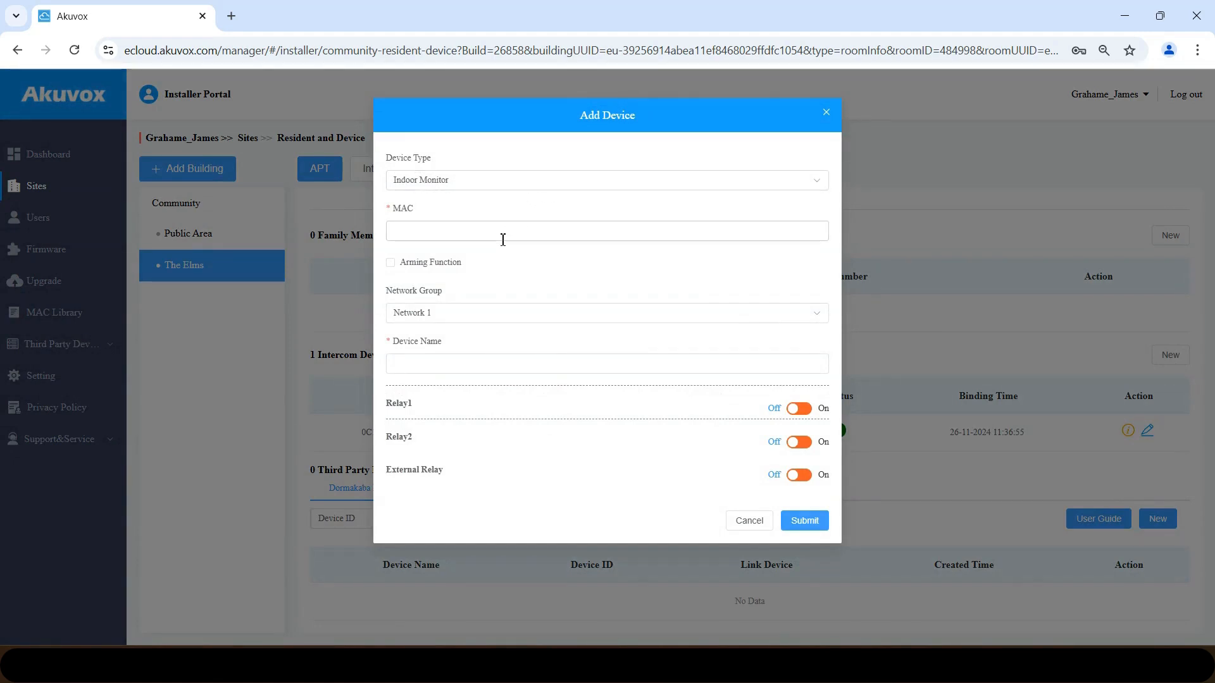
click(827, 113)
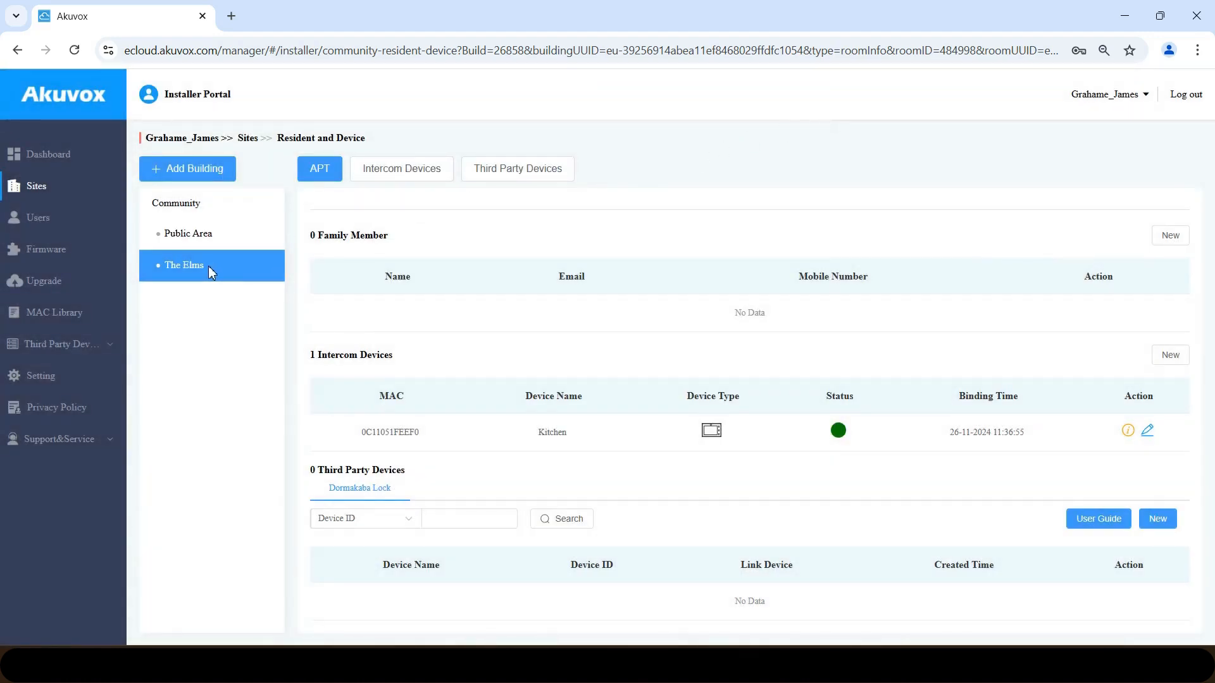
- Open a new device form from The Elms device list, leave Device Type unchanged, and cancel
click(396, 177)
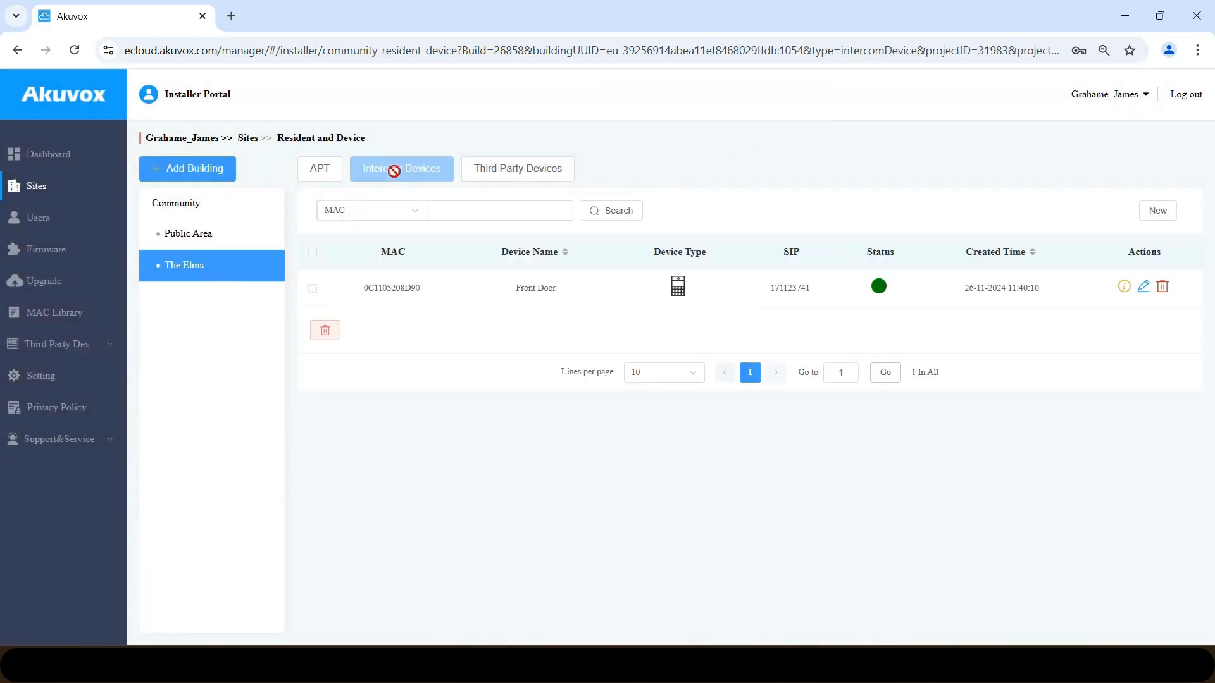
click(1160, 212)
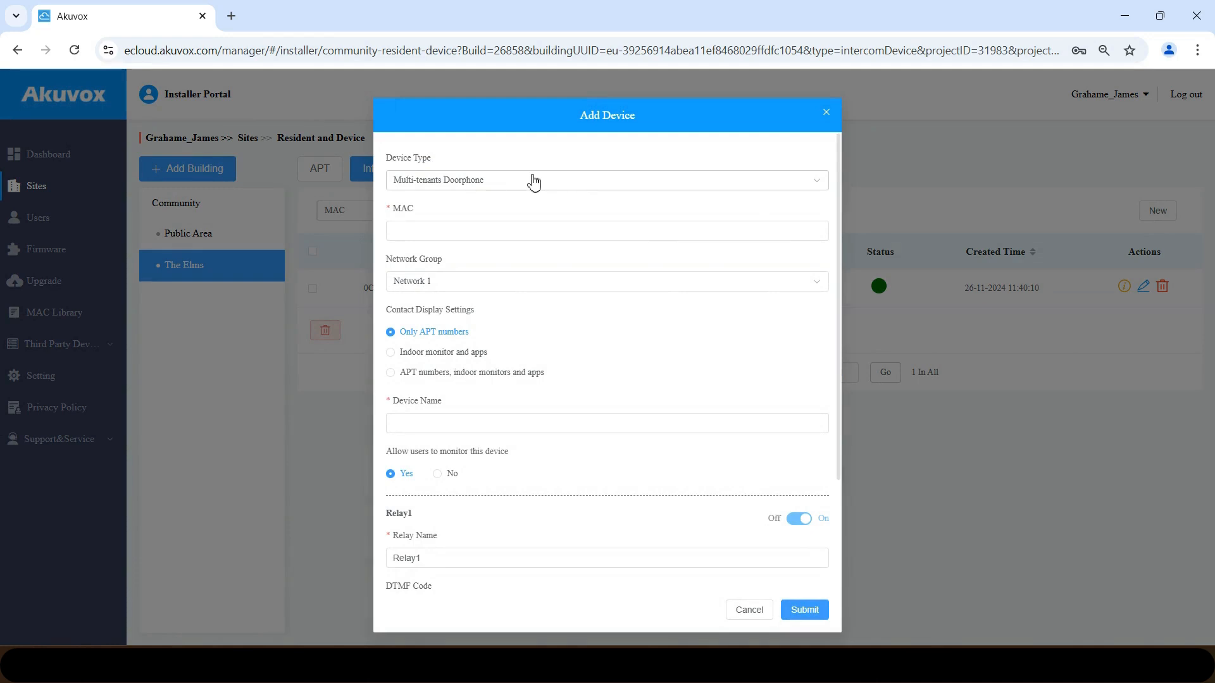
click(487, 183)
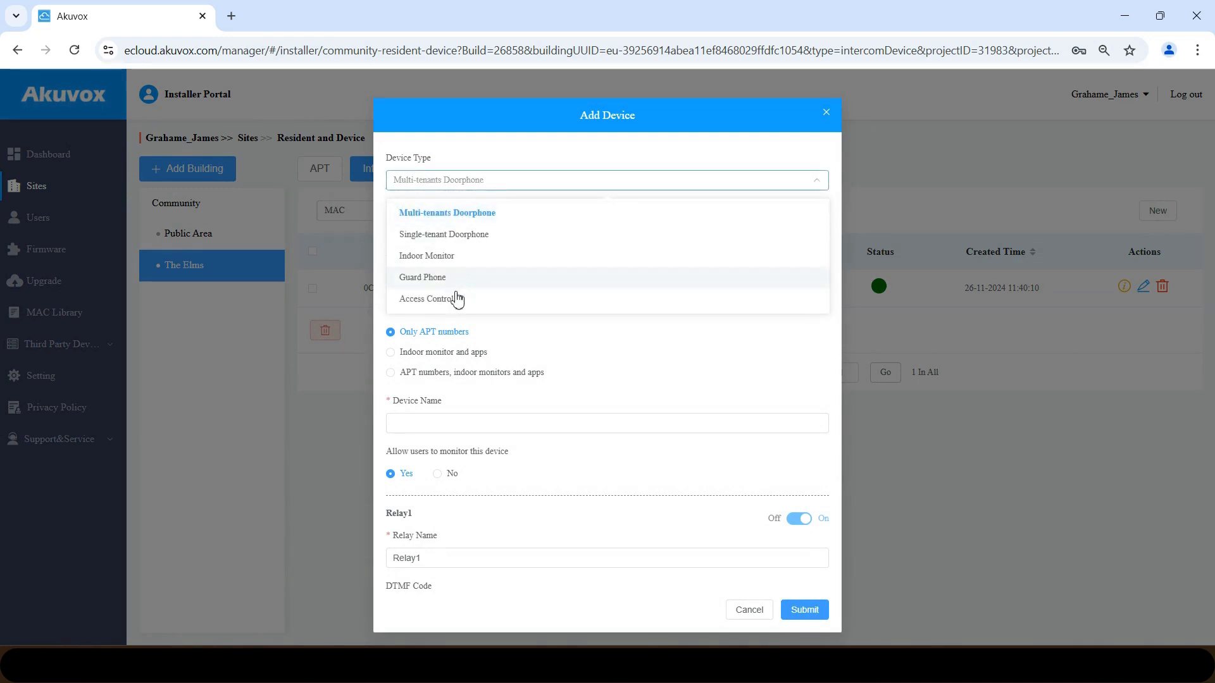
click(512, 151)
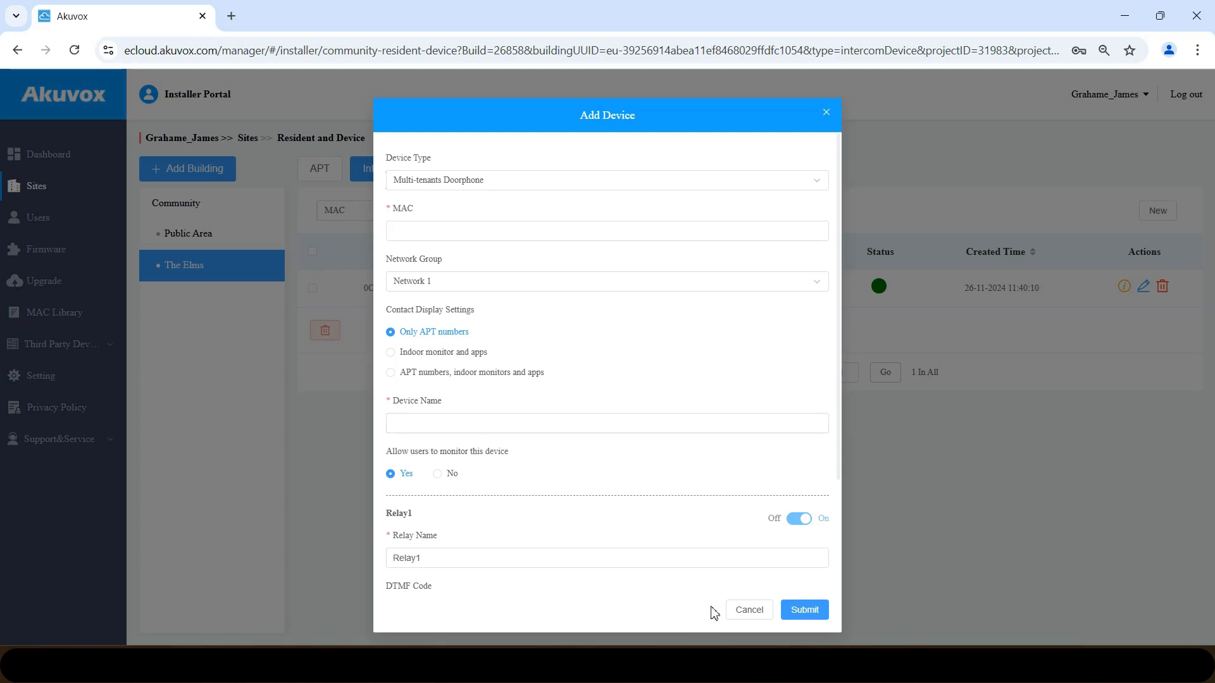
click(749, 611)
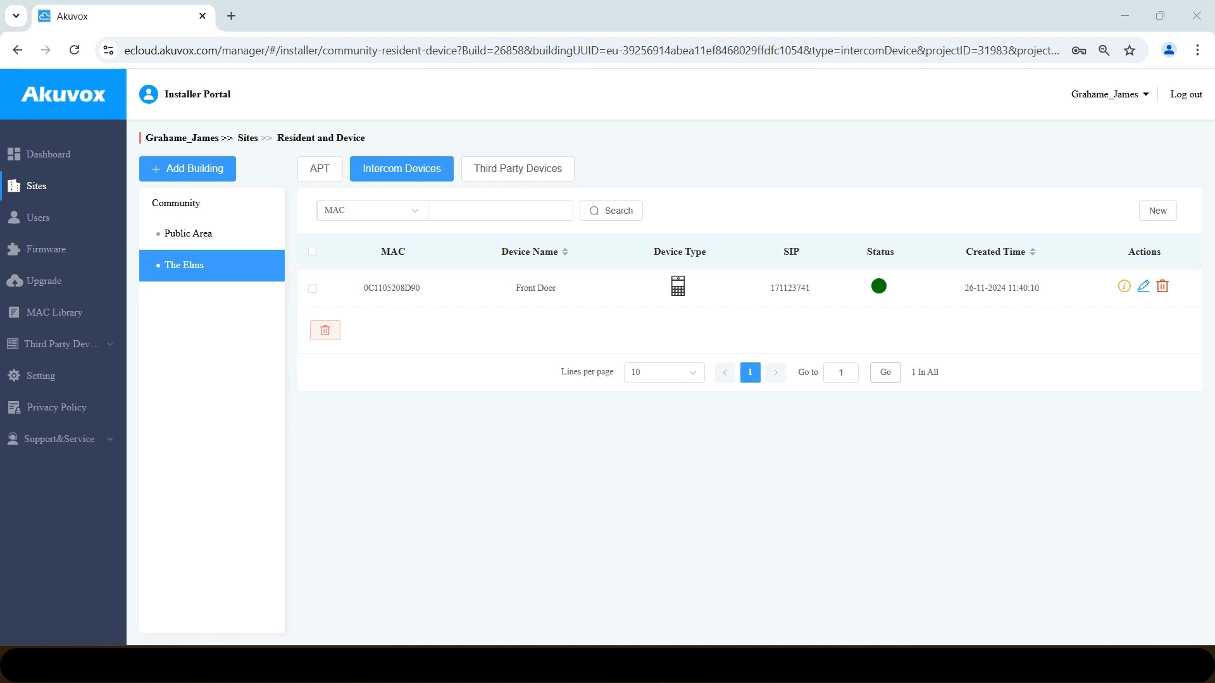
click(45, 225)
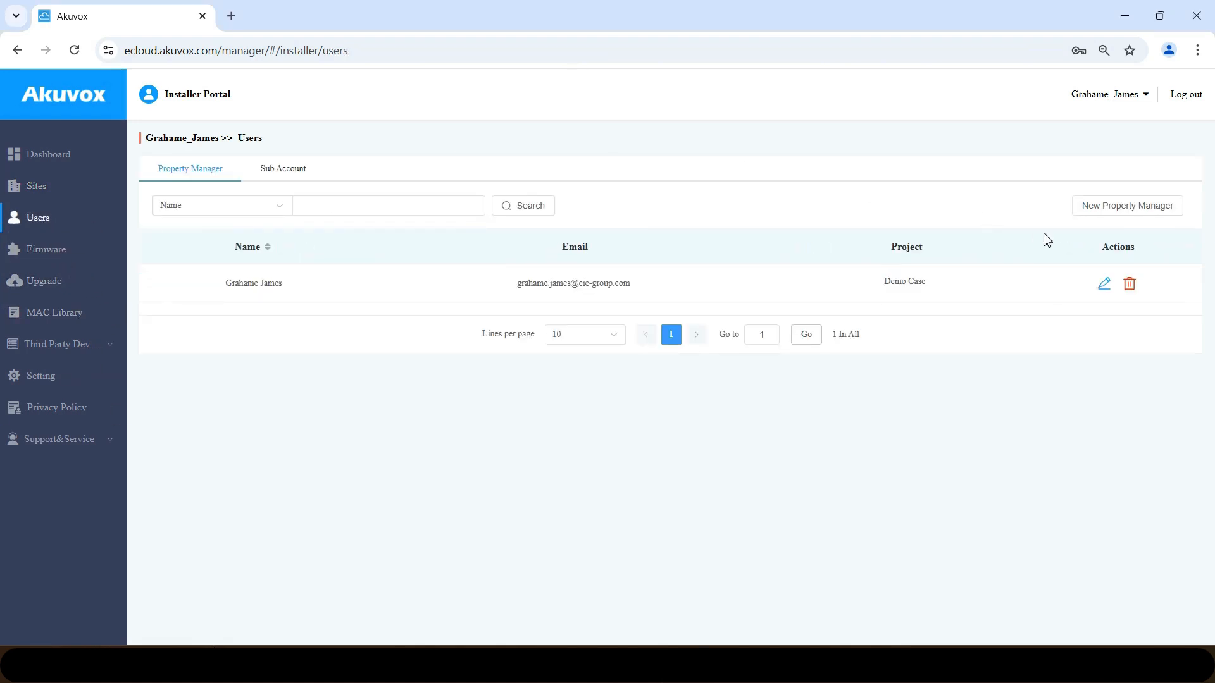
- Create a property manager with first name Property, last name Manager and their e-mail address
click(1118, 206)
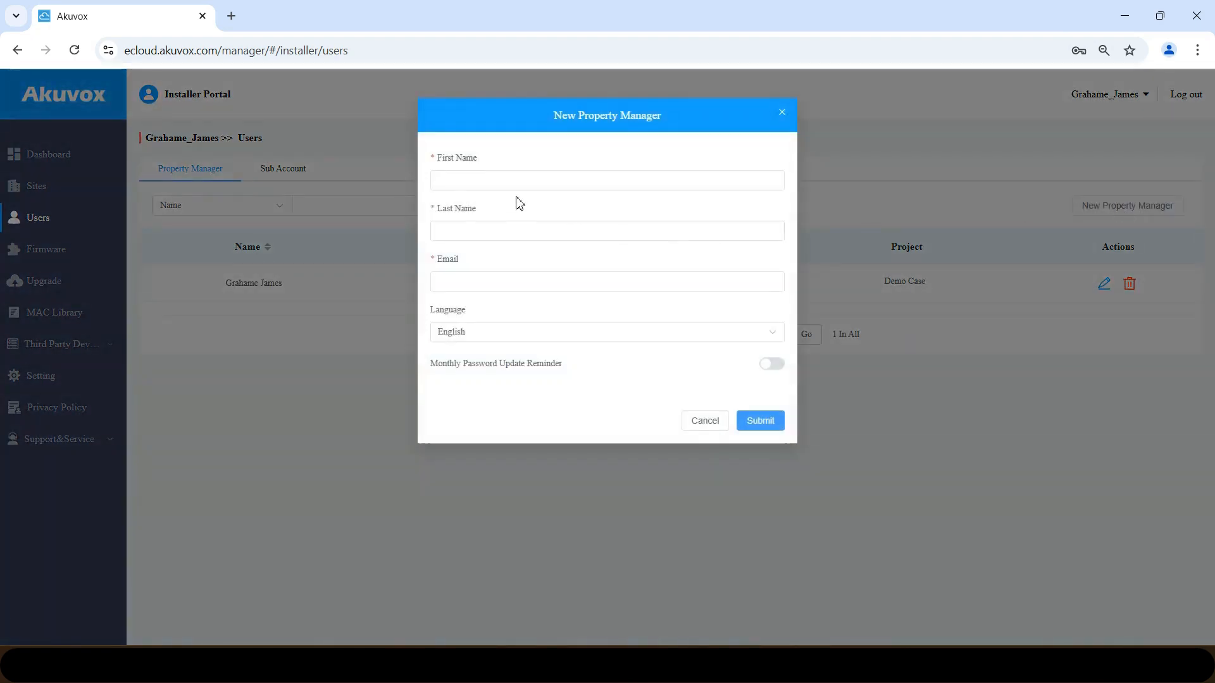
click(504, 183)
text(P)
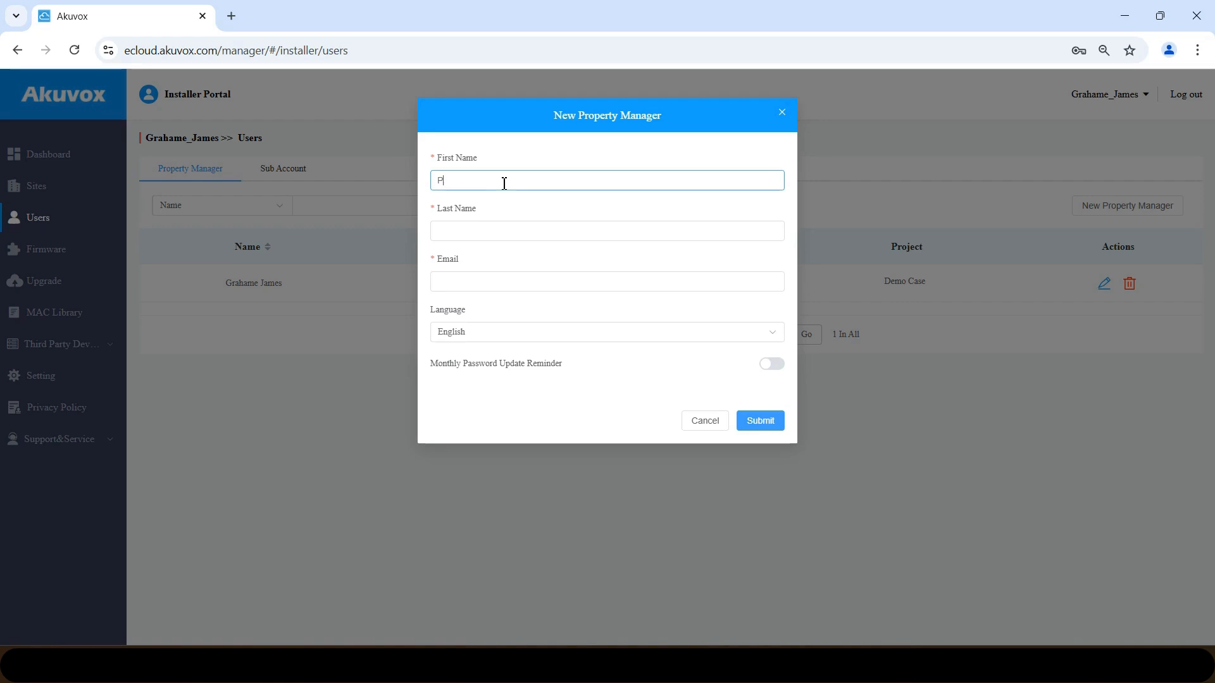
text(roperty Manager)
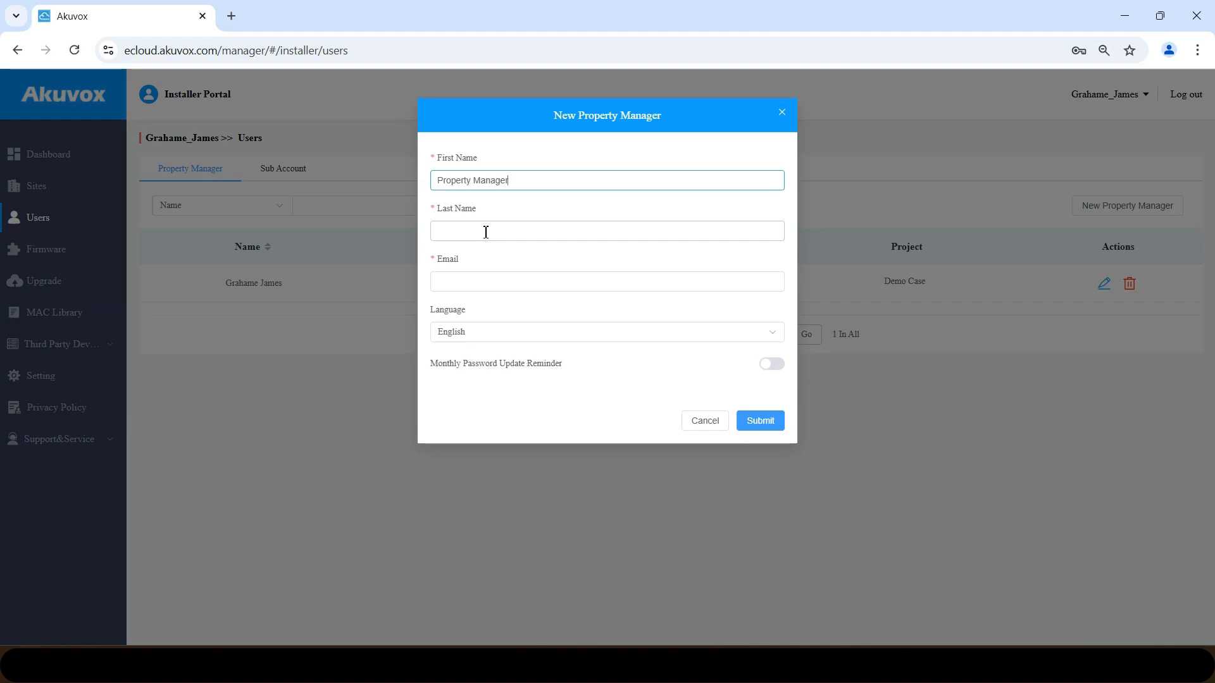
key(BackSpace)
key(BackSpace)
key(BackSpace)
key(BackSpace)
key(BackSpace)
key(BackSpace)
key(BackSpace)
key(Tab)
text(Man)
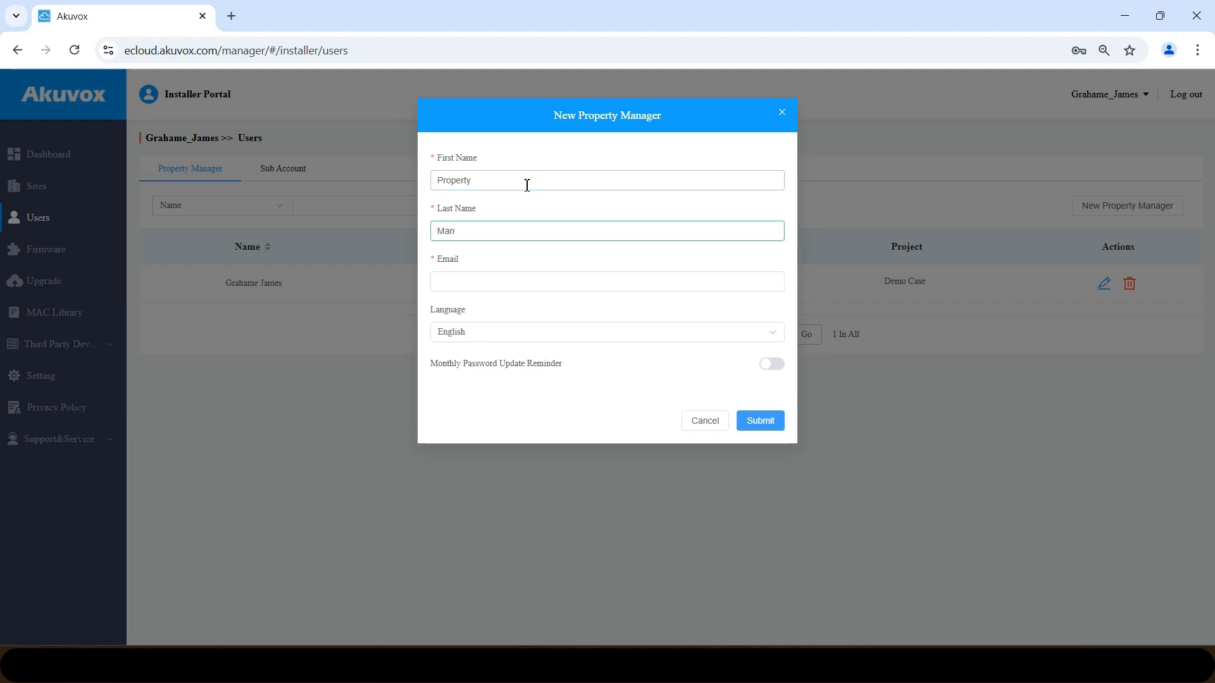
text(ager)
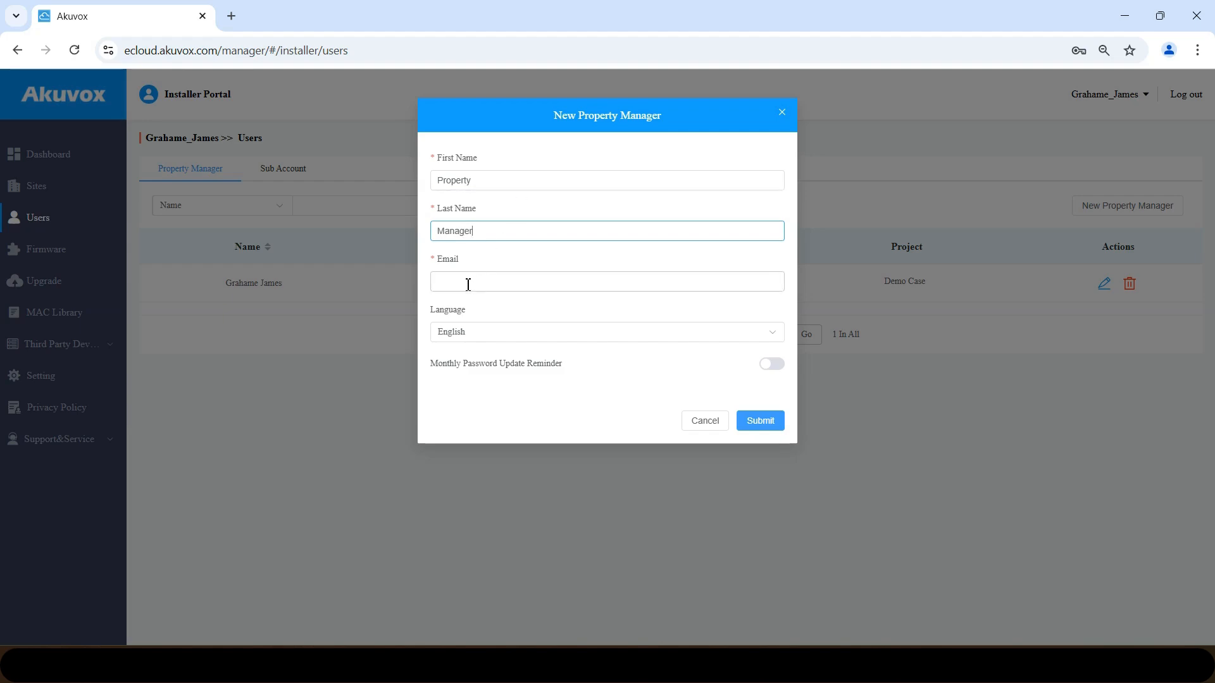
click(468, 284)
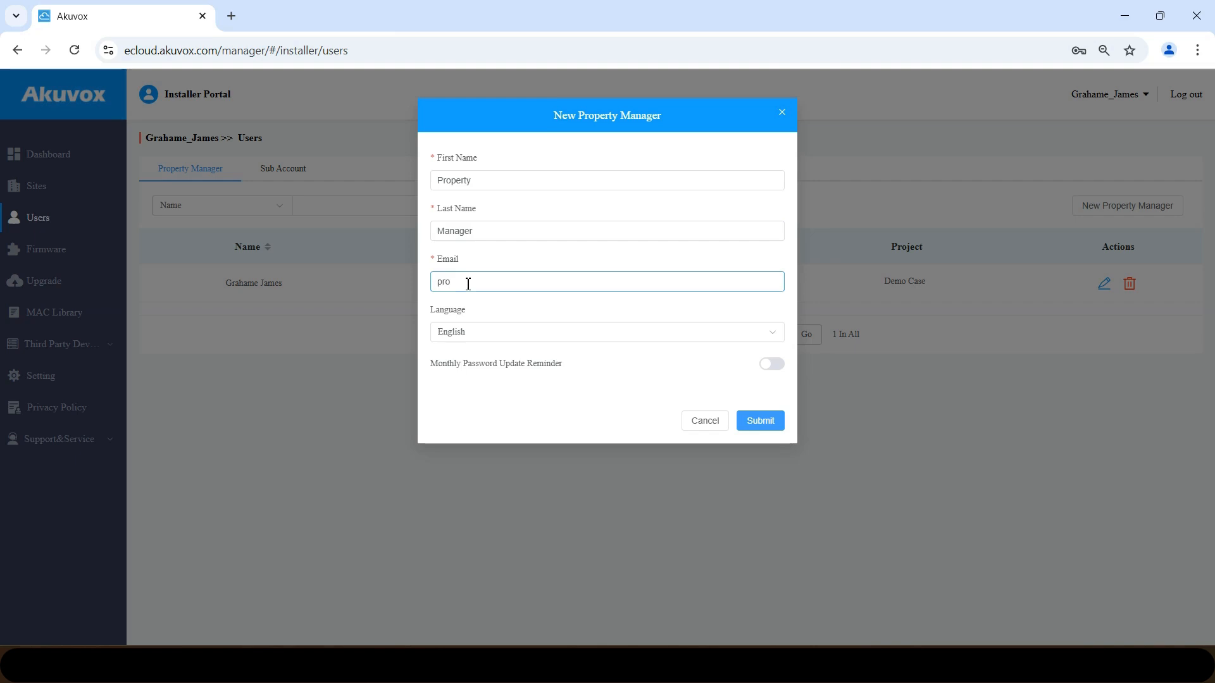
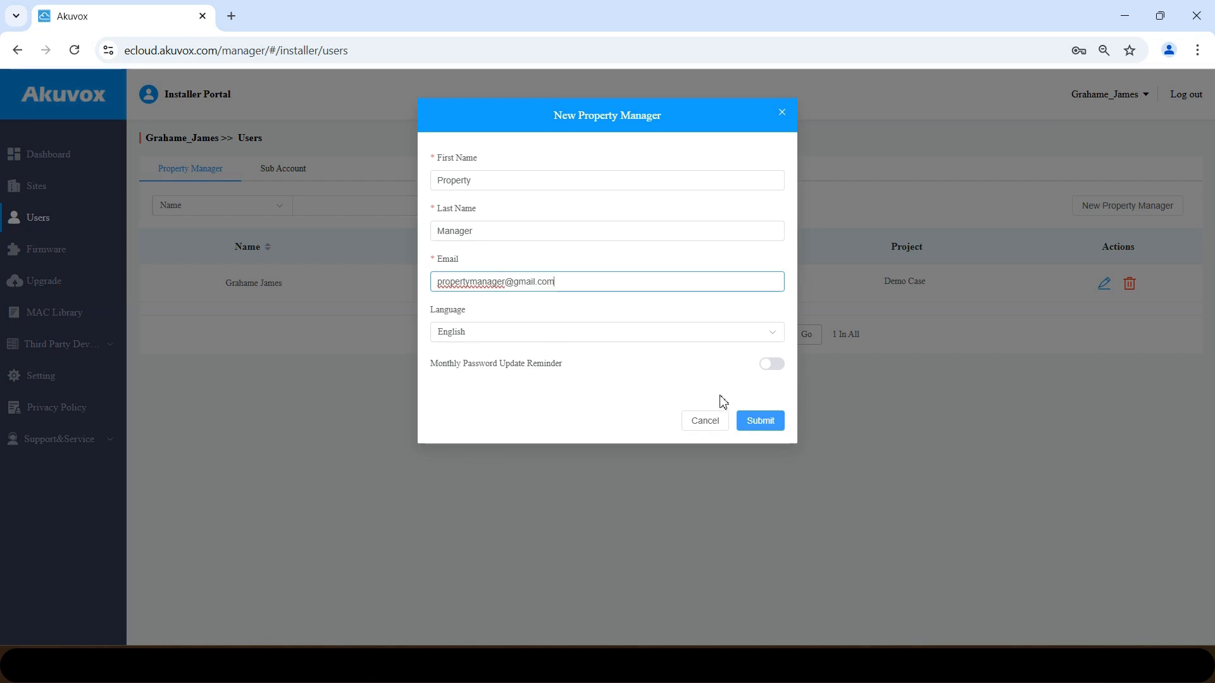
click(755, 420)
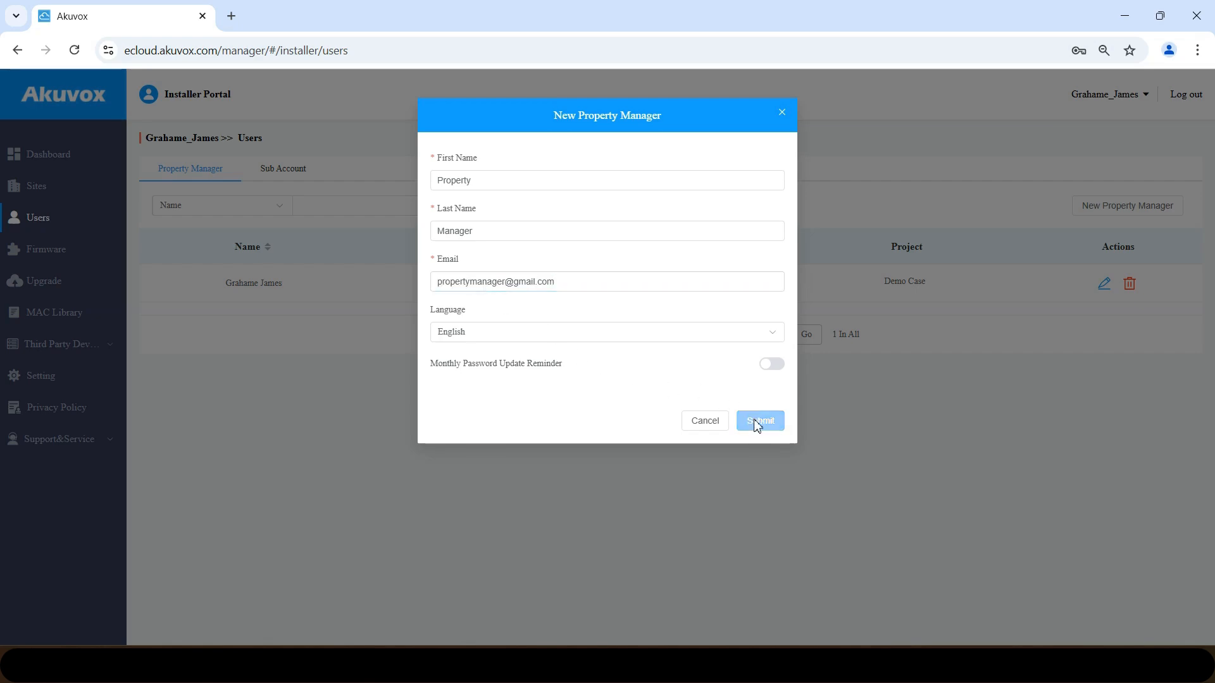
drag(677, 349, 638, 347)
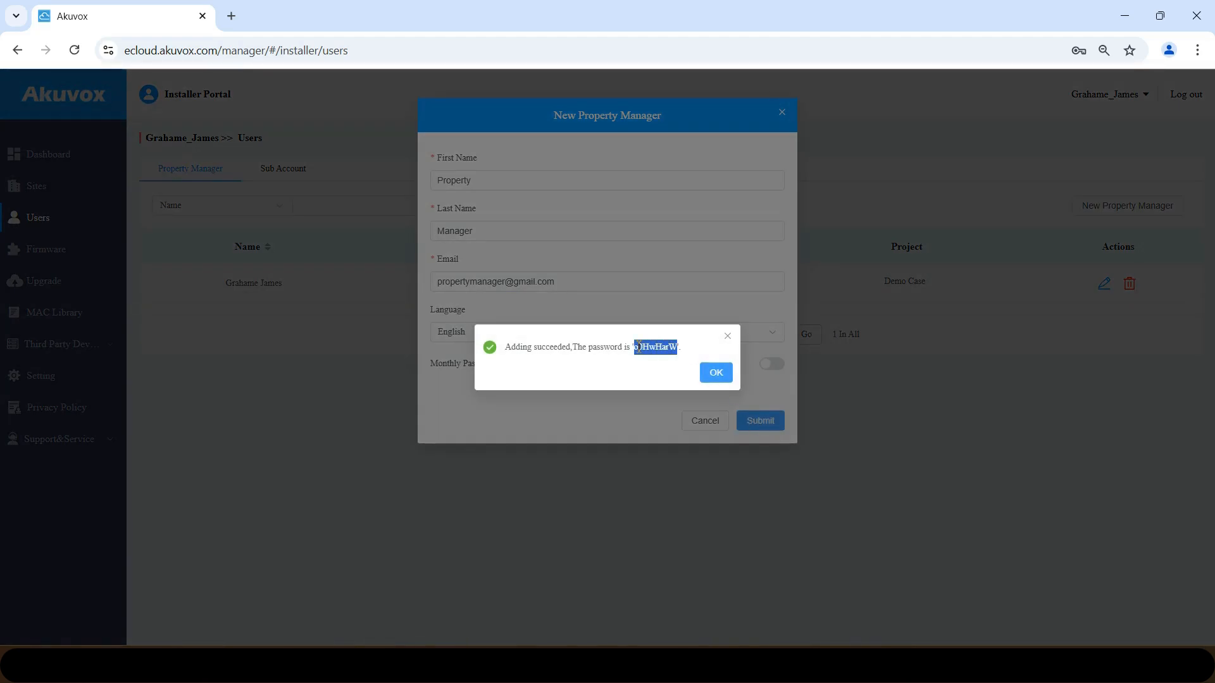
click(715, 373)
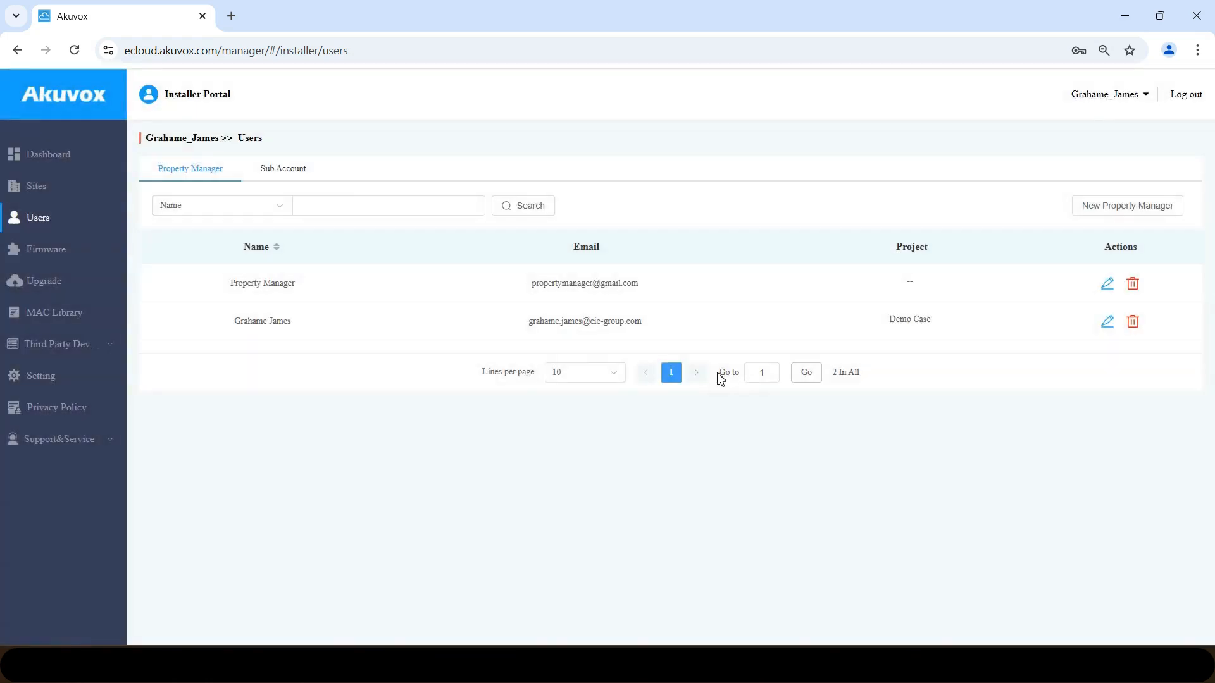
- Assign both property managers, including Property Manager, to the Customer Names community in Sites
click(34, 194)
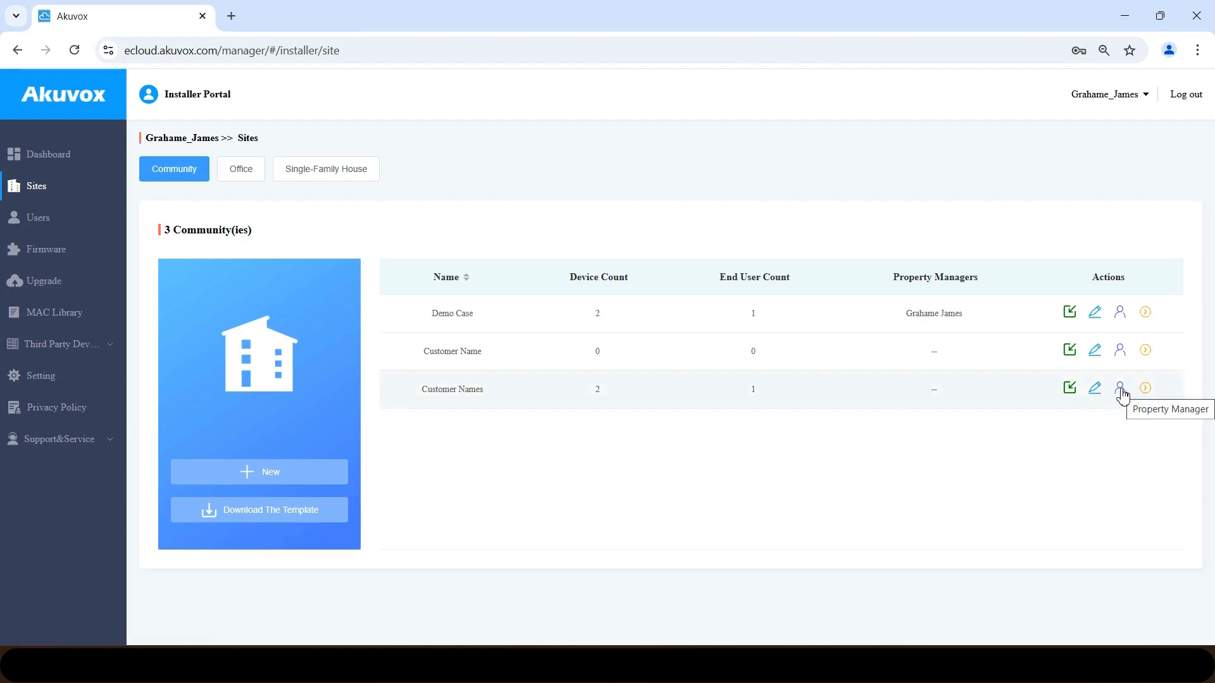
click(1121, 389)
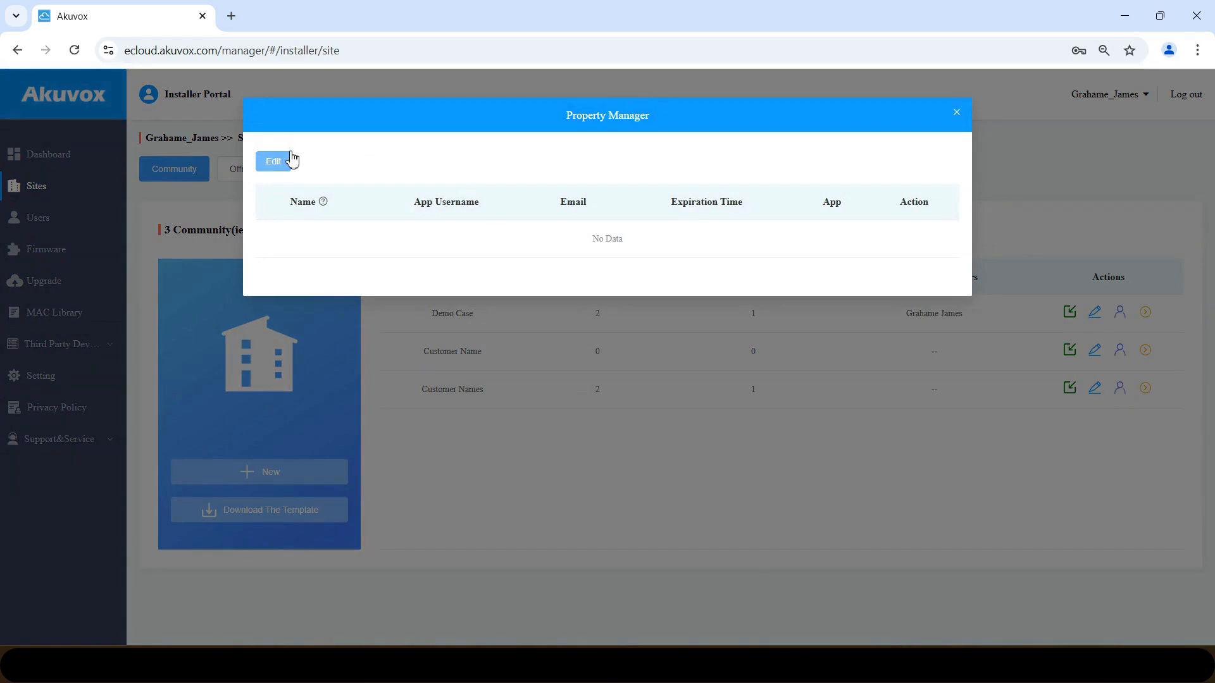
click(277, 164)
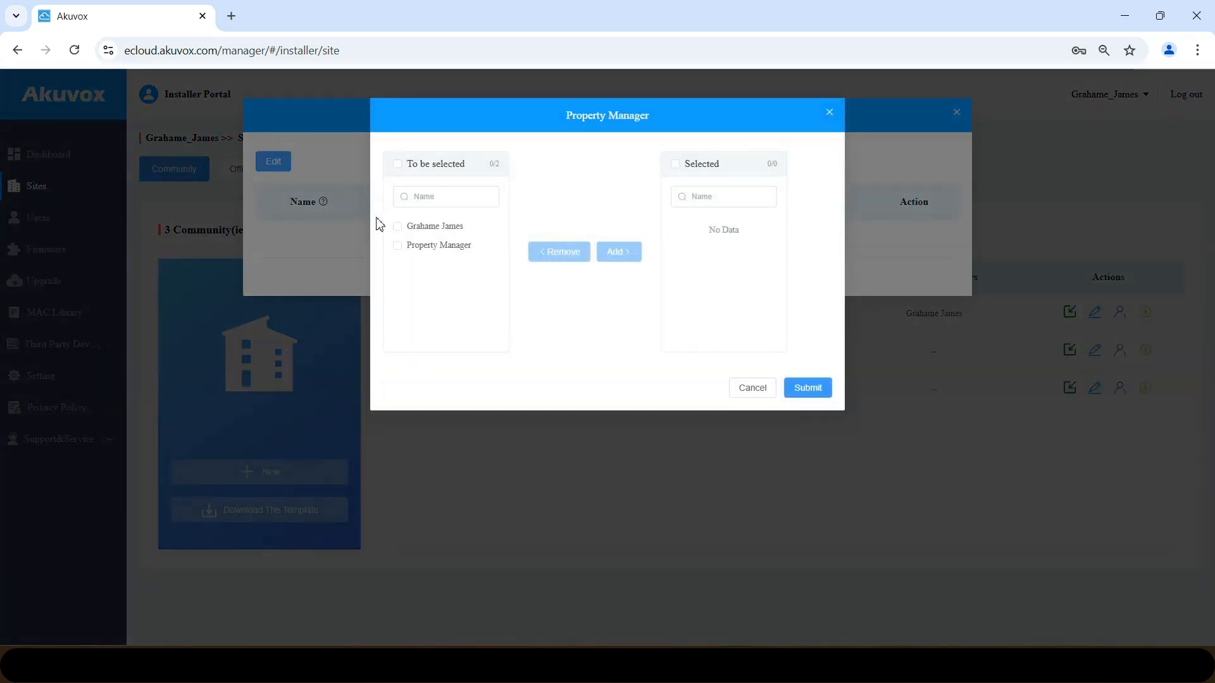
click(398, 246)
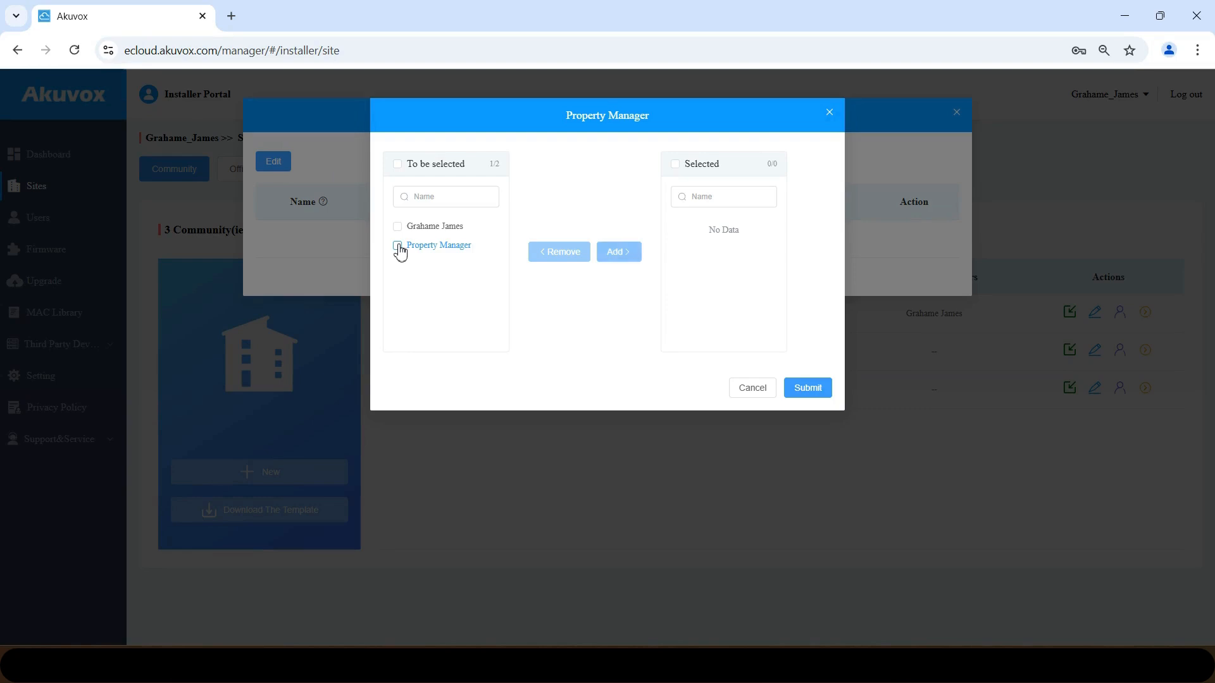
click(618, 253)
click(399, 228)
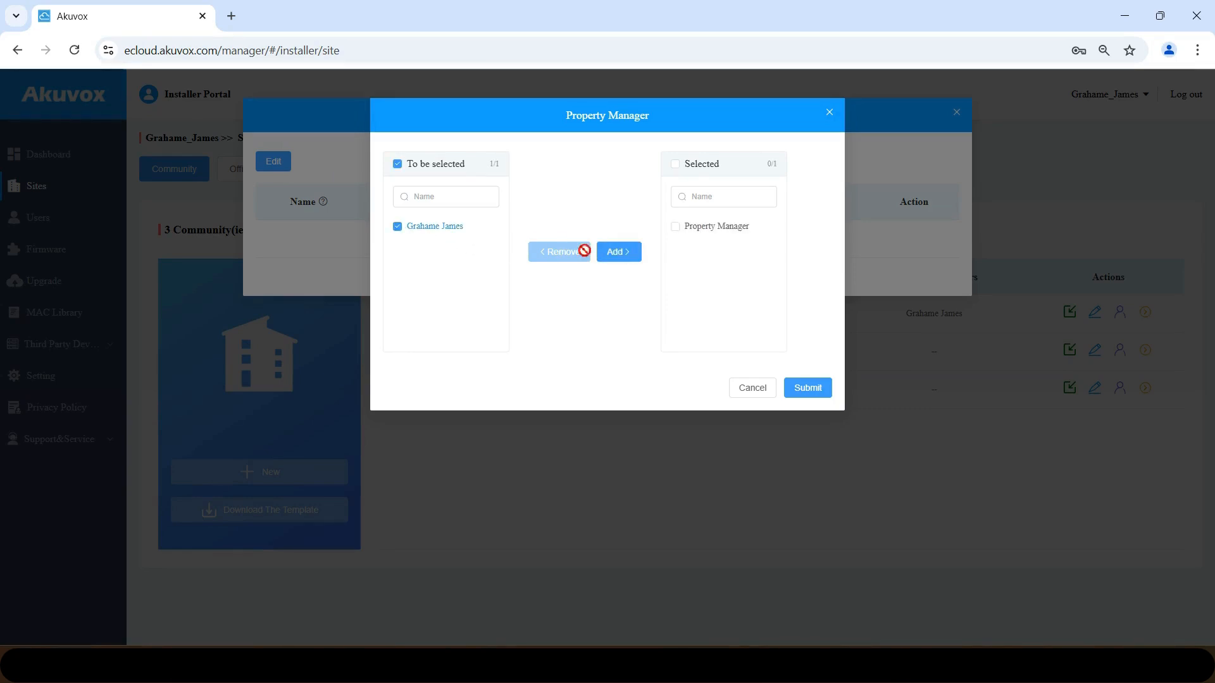
click(623, 255)
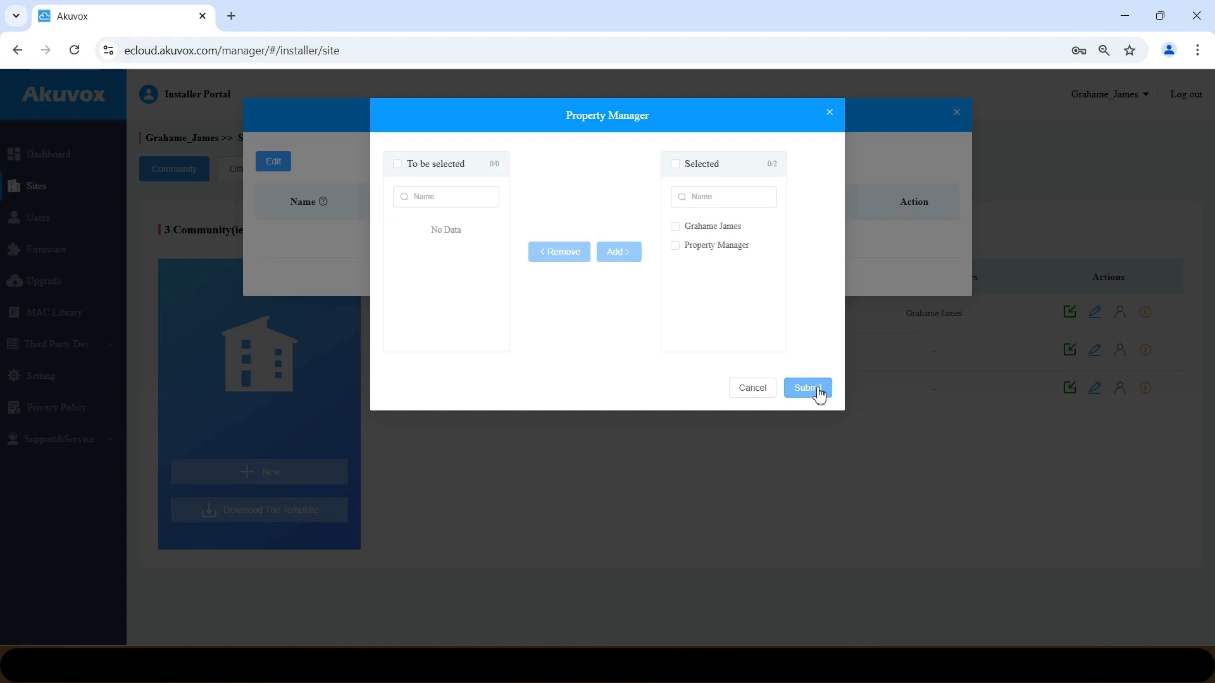
click(819, 391)
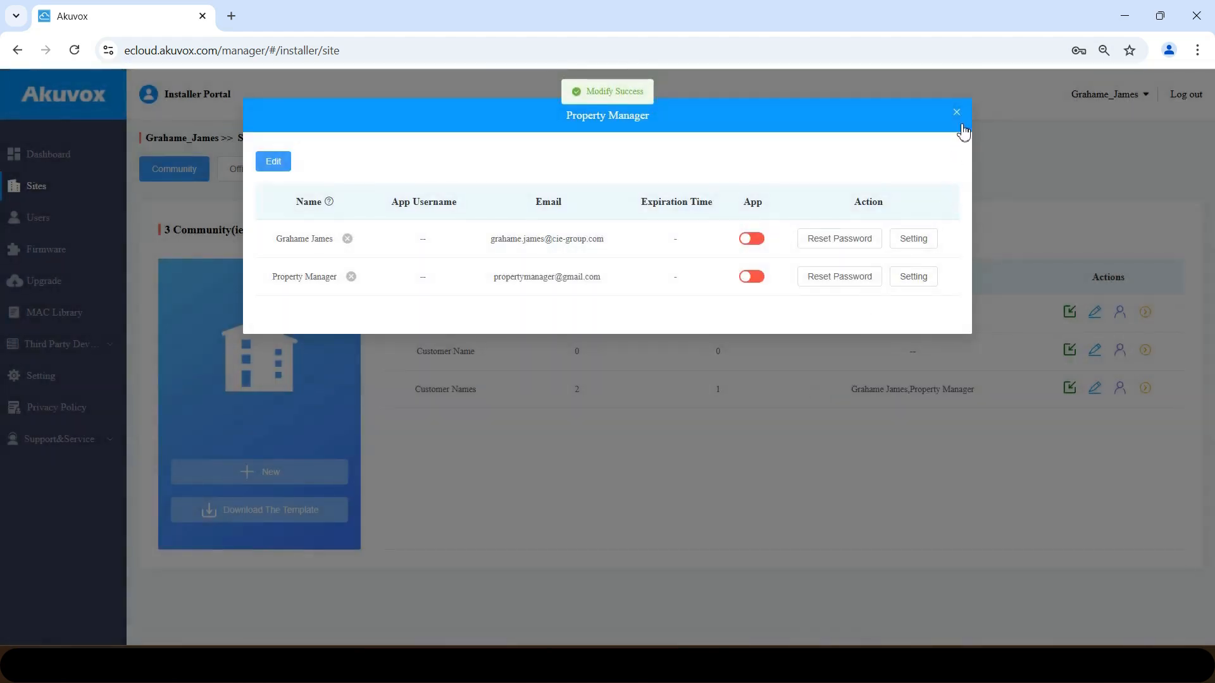
click(958, 114)
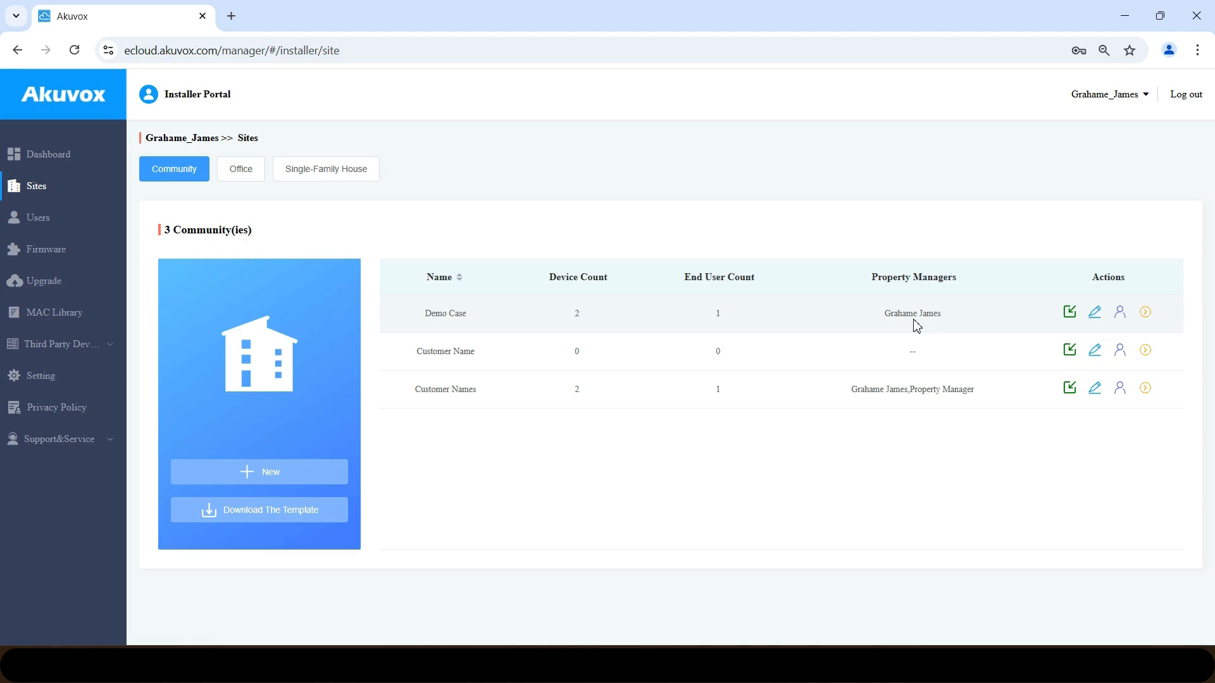
- Sign out, then log in as the new property manager with their e-mail and password
click(1188, 96)
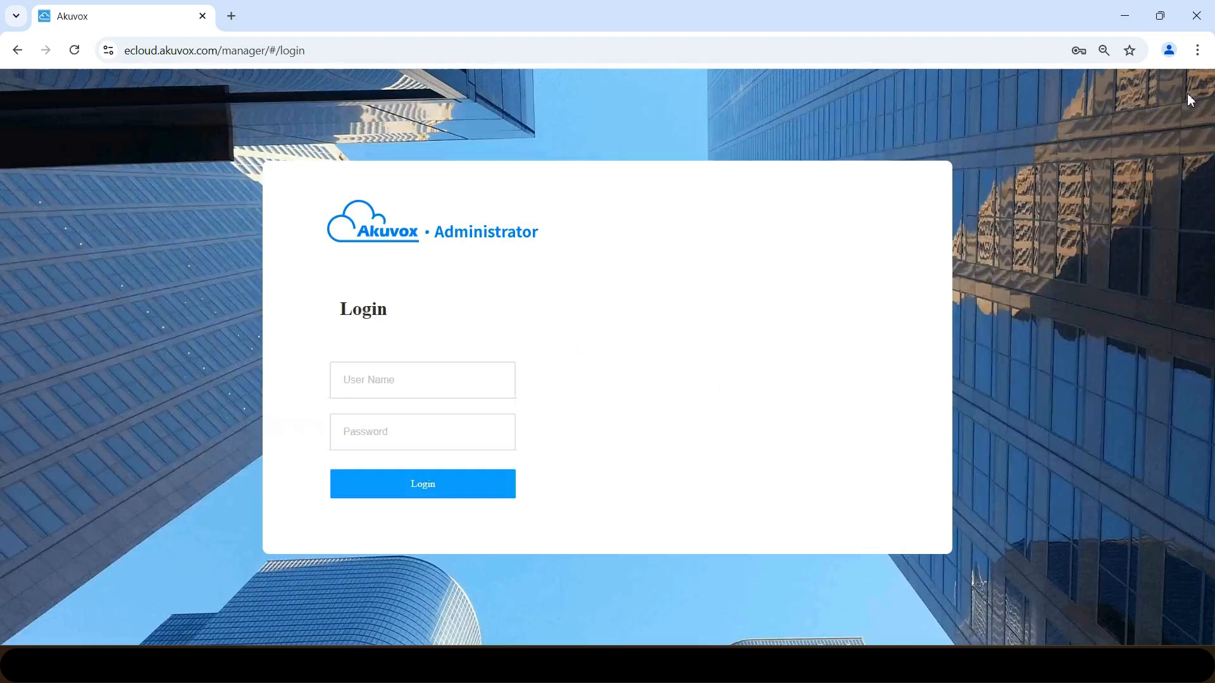
double_click(448, 377)
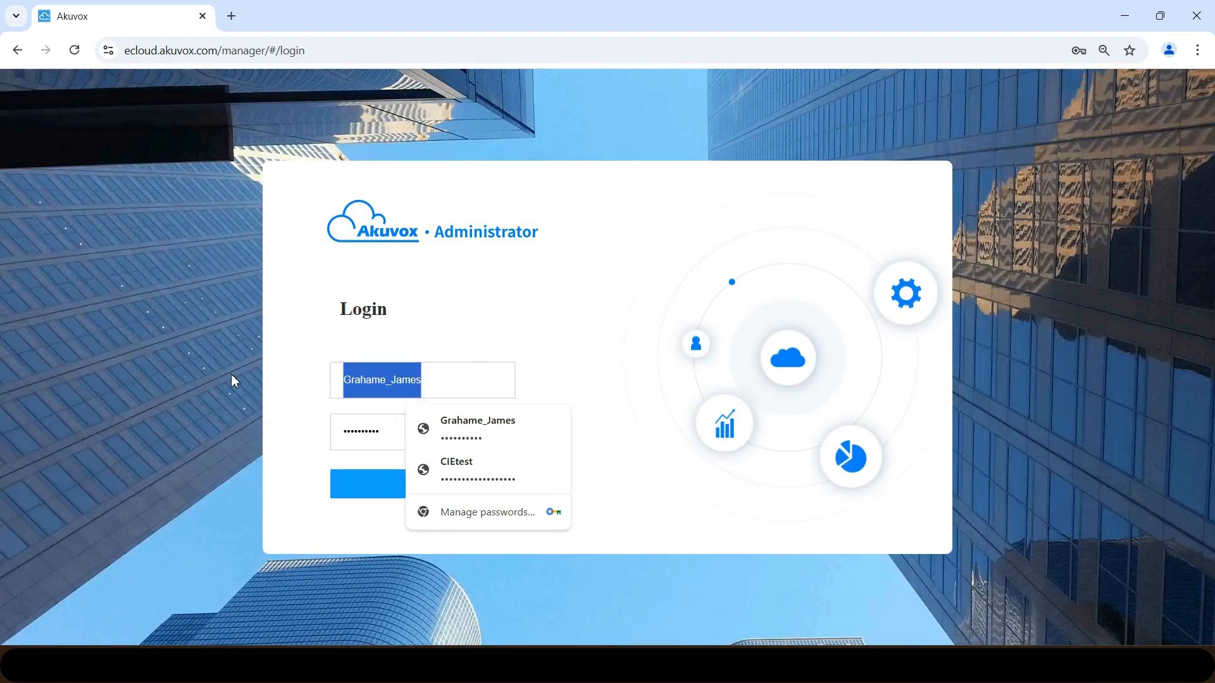
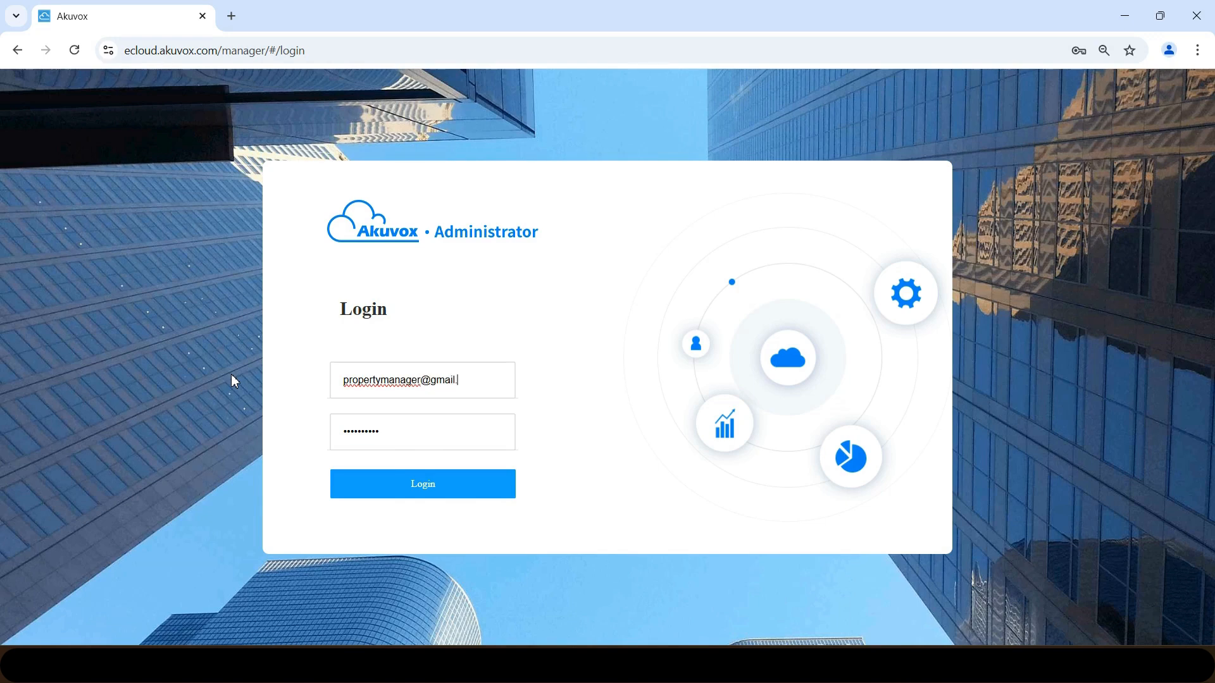
key(Tab)
text(••••••••)
click(431, 488)
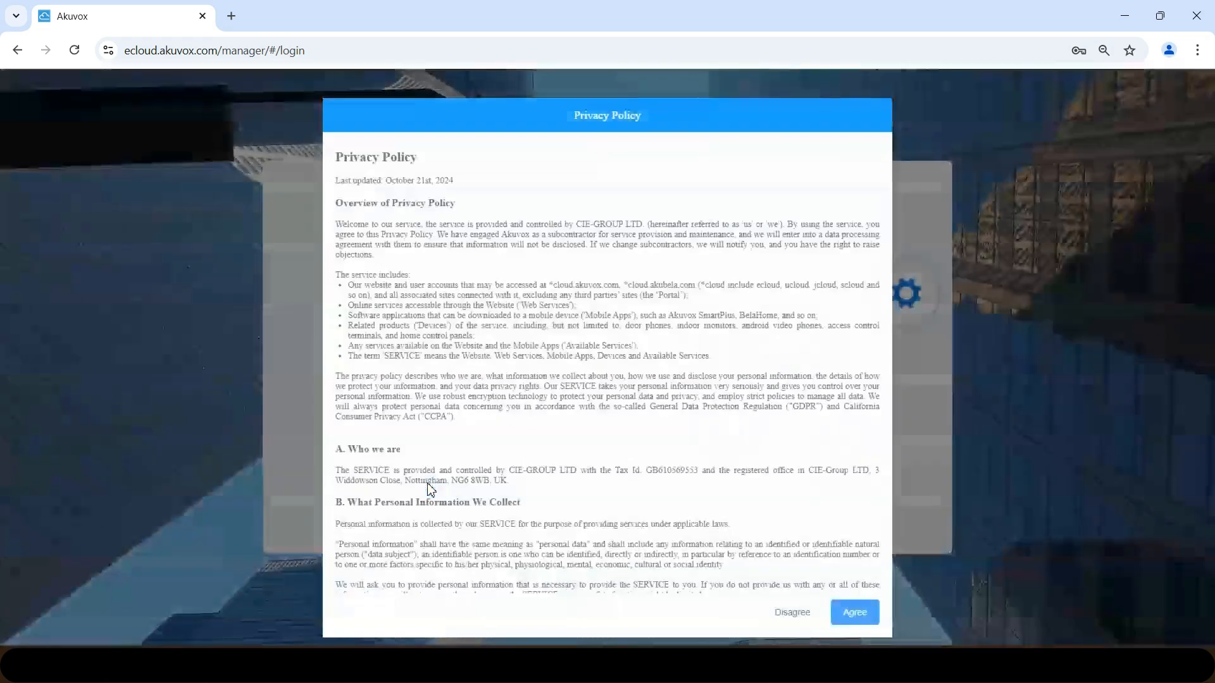
click(873, 614)
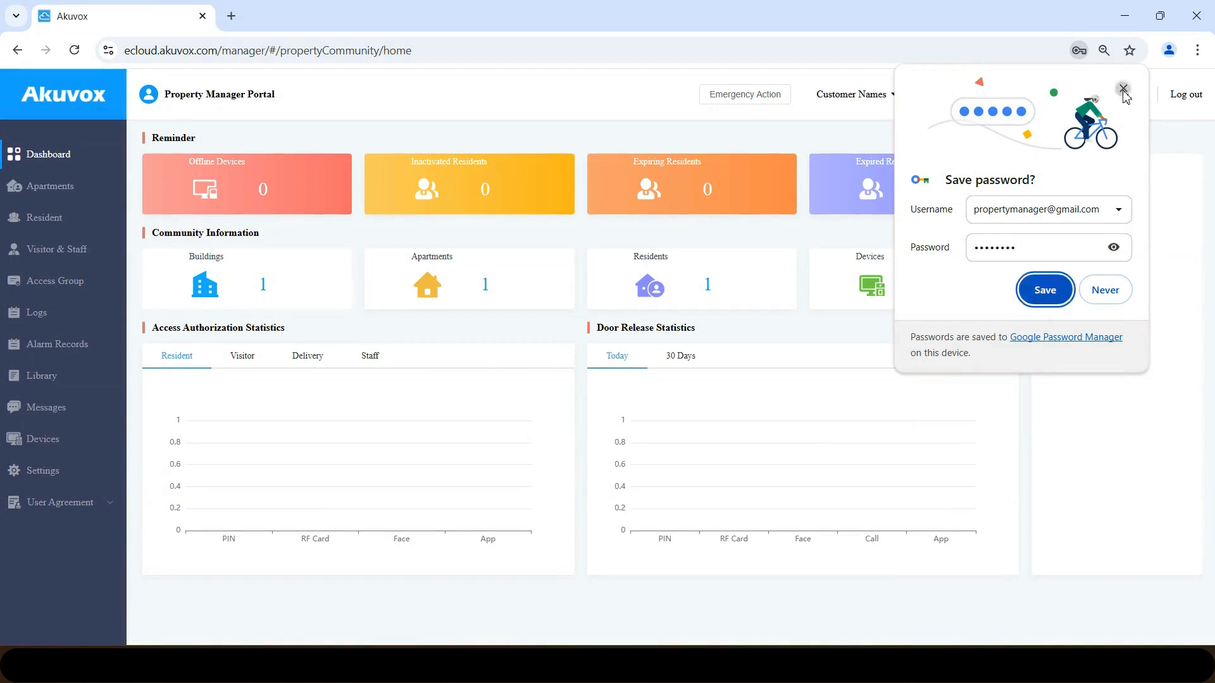
click(1123, 89)
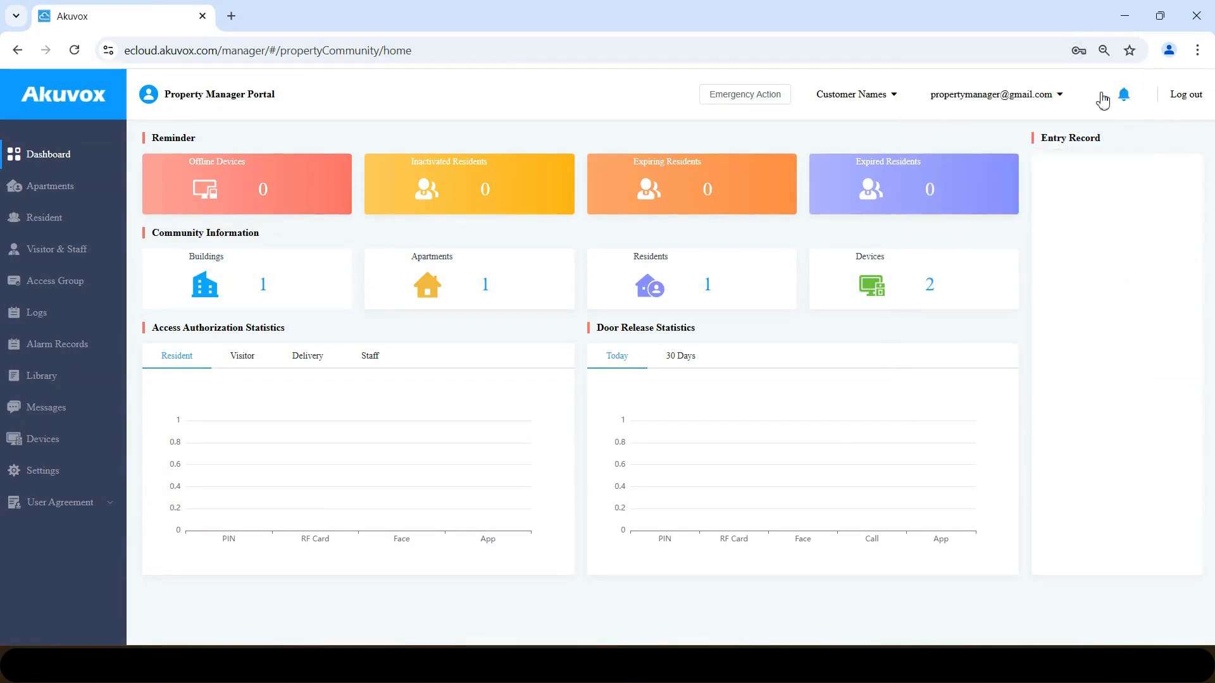
- Navigate through Logs to Visitor & Staff and show the Staff Auth tab
click(50, 319)
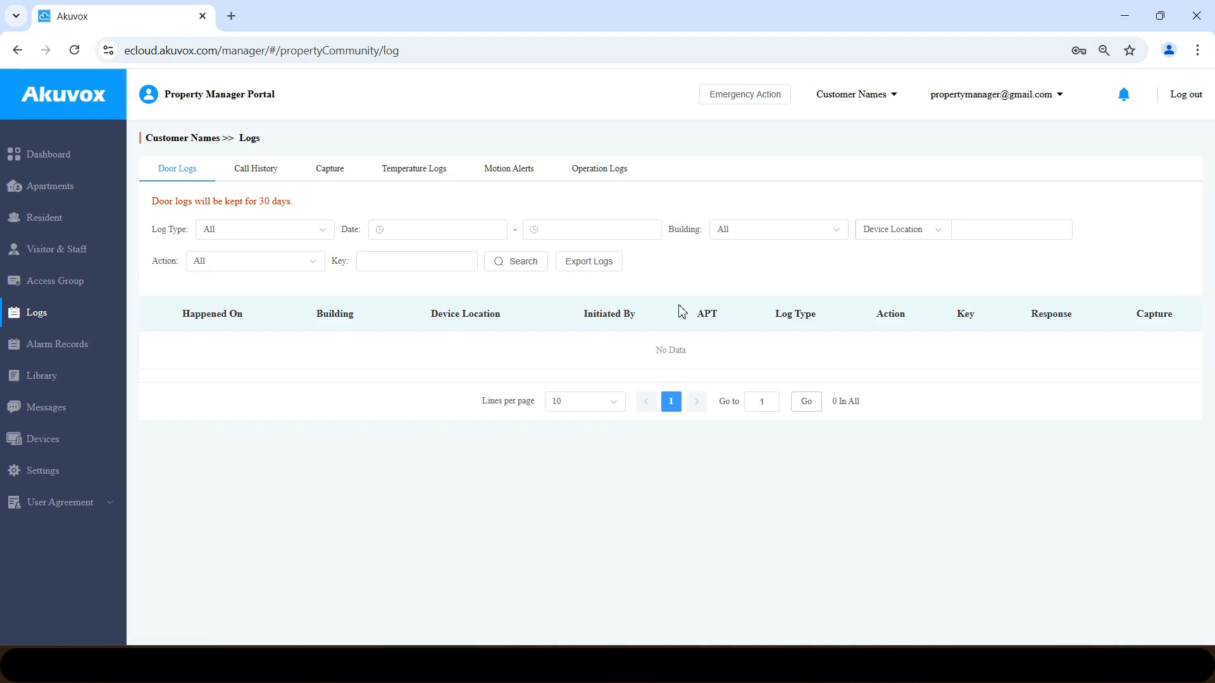
click(79, 256)
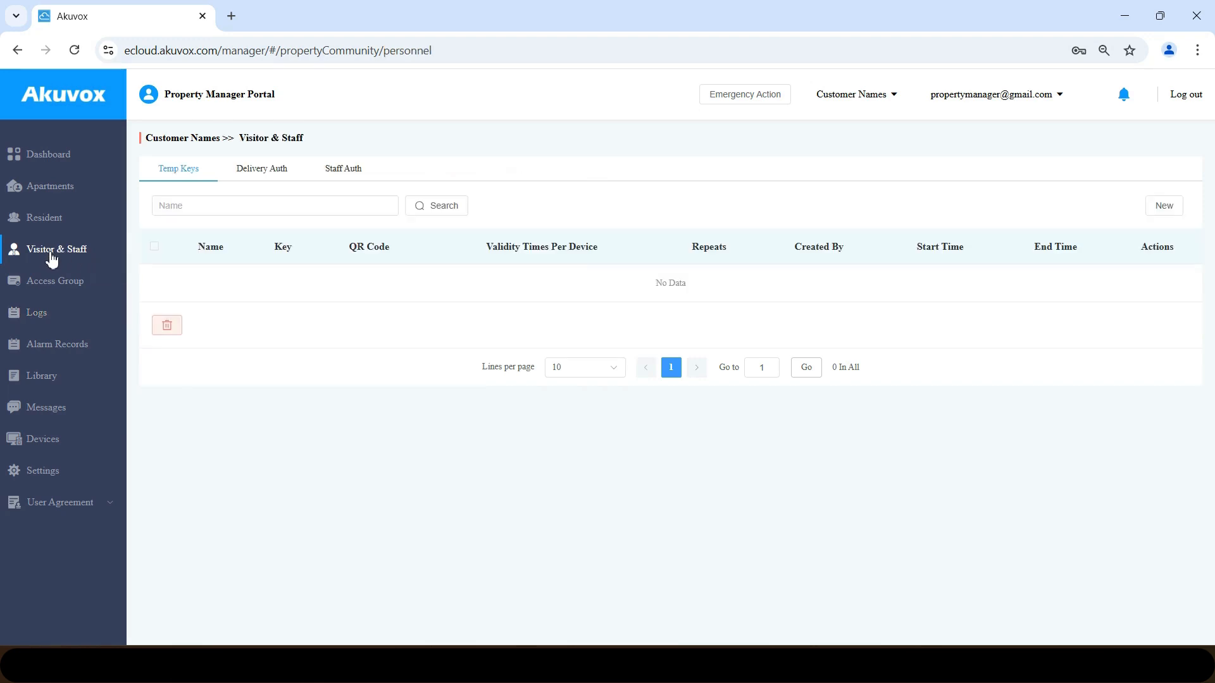
click(344, 171)
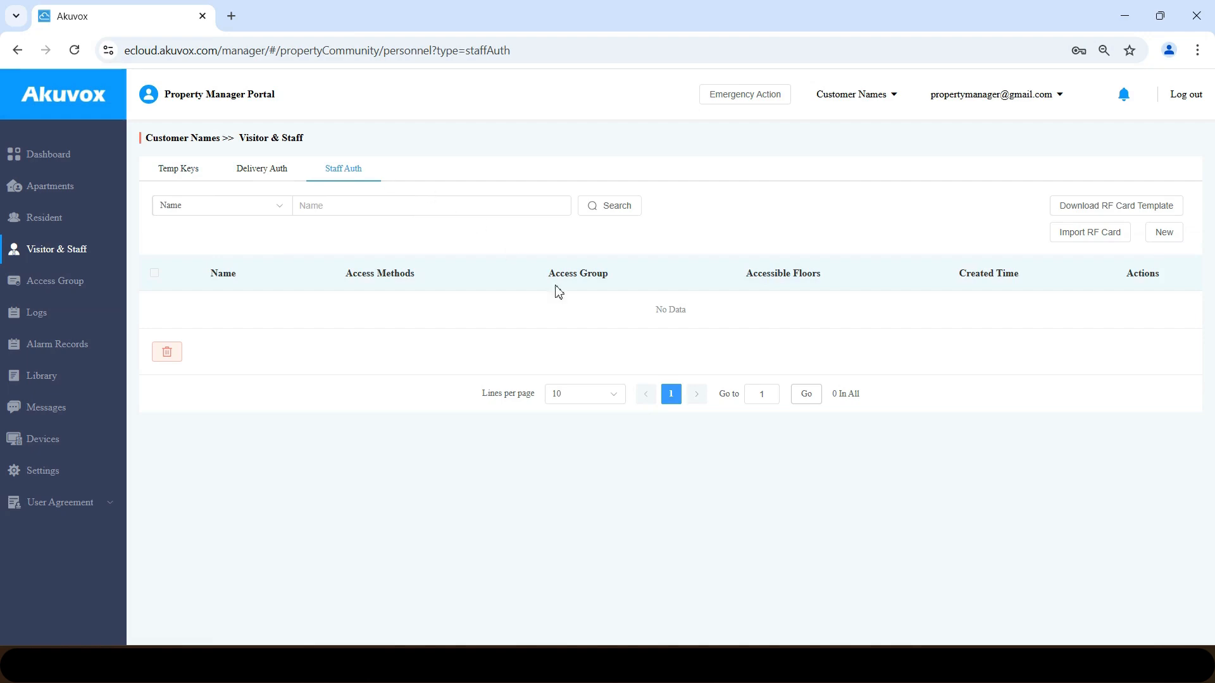
- Start a new staff entry named Grandparent, leaving the Resident-Building The Elms group unselected
click(1164, 232)
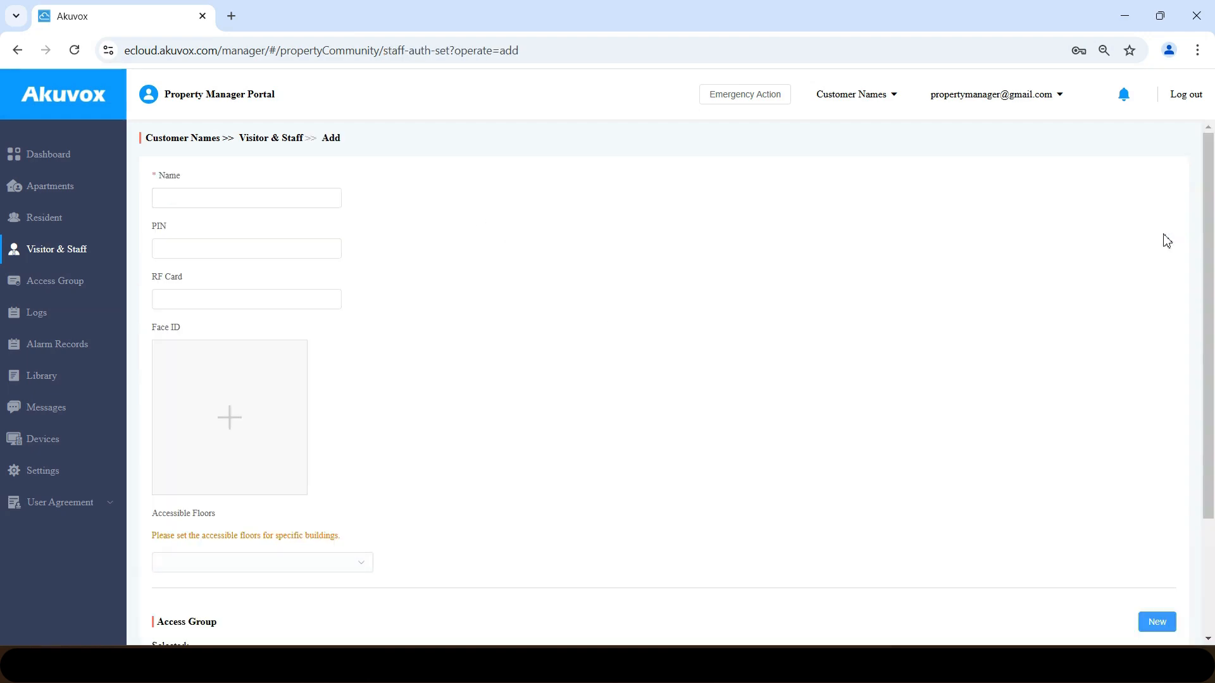
click(199, 200)
text(Grandparent)
click(197, 247)
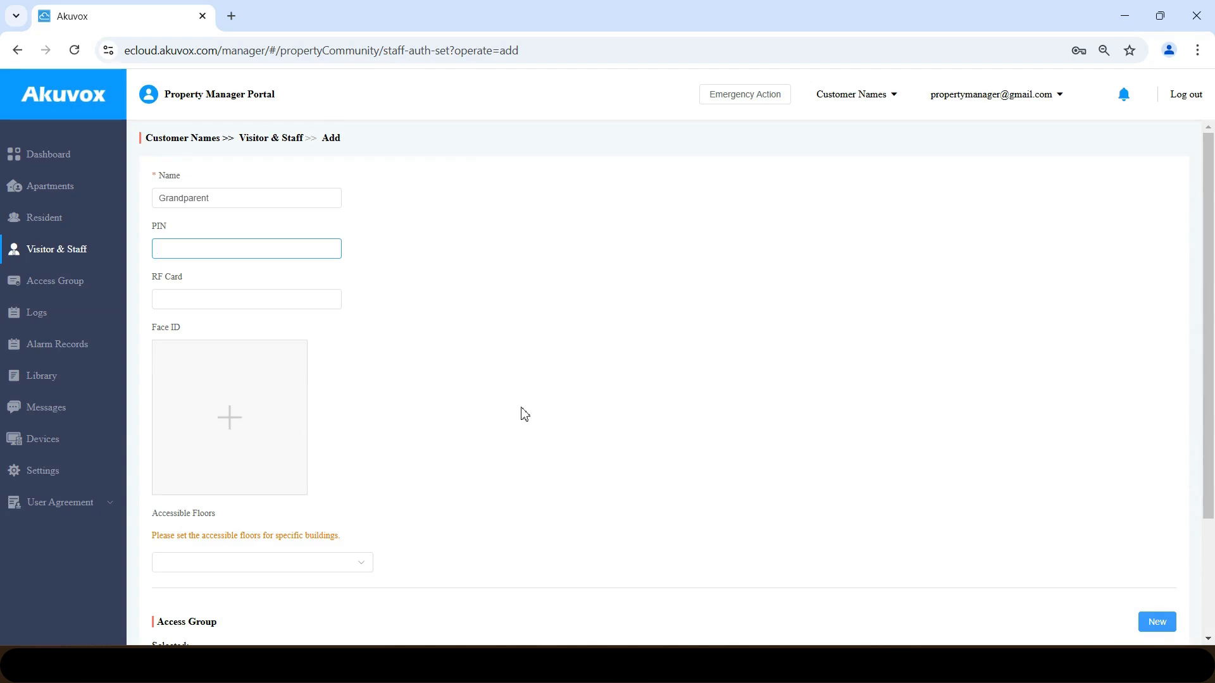
scroll(830, 409, down, 3)
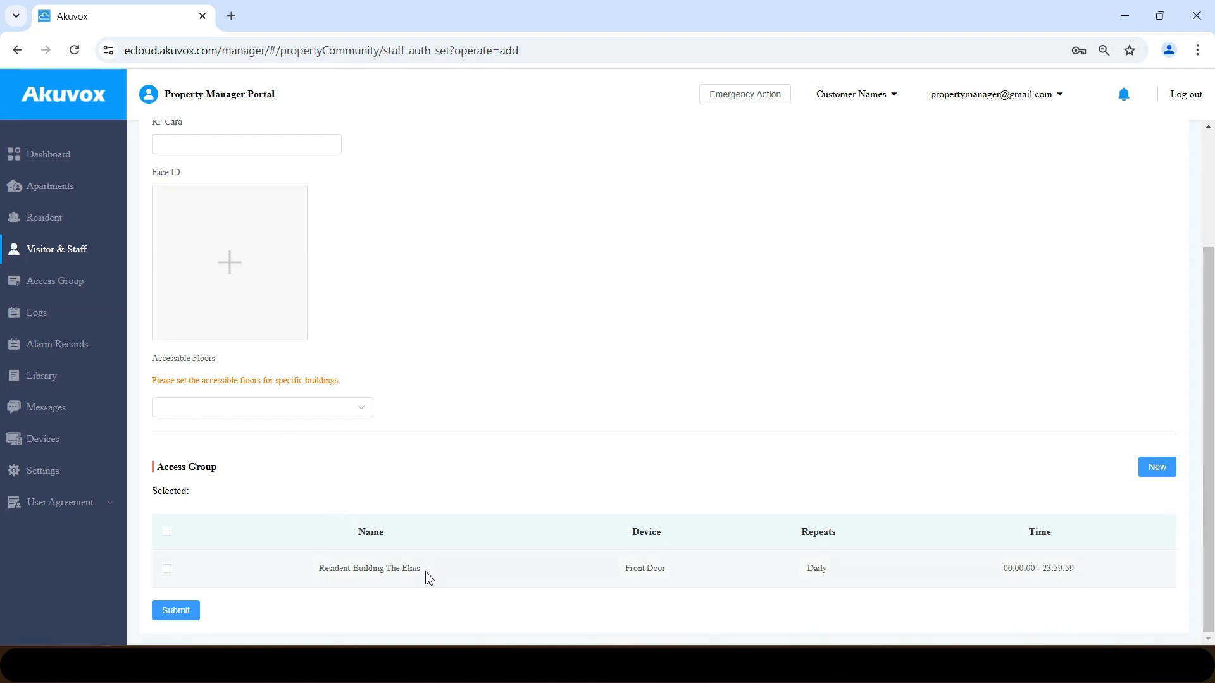
click(168, 568)
click(168, 569)
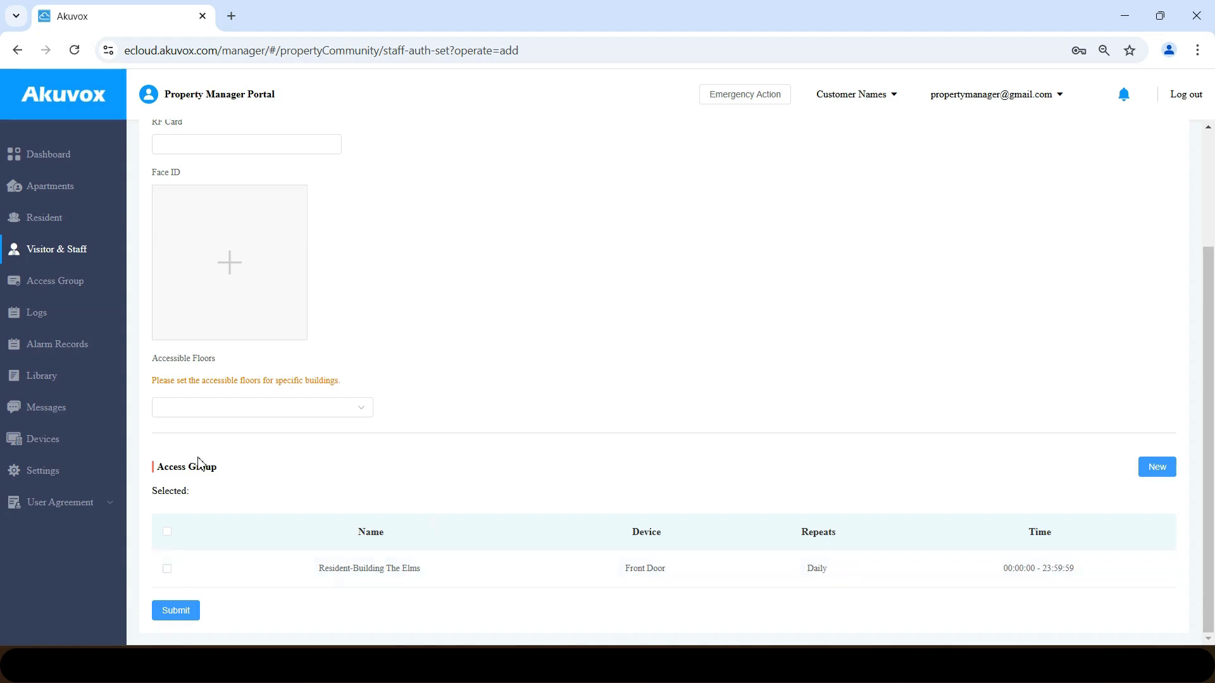
- Create access group 'Weekday', repeating weekly Monday–Friday, with the Front Door relay
click(1157, 468)
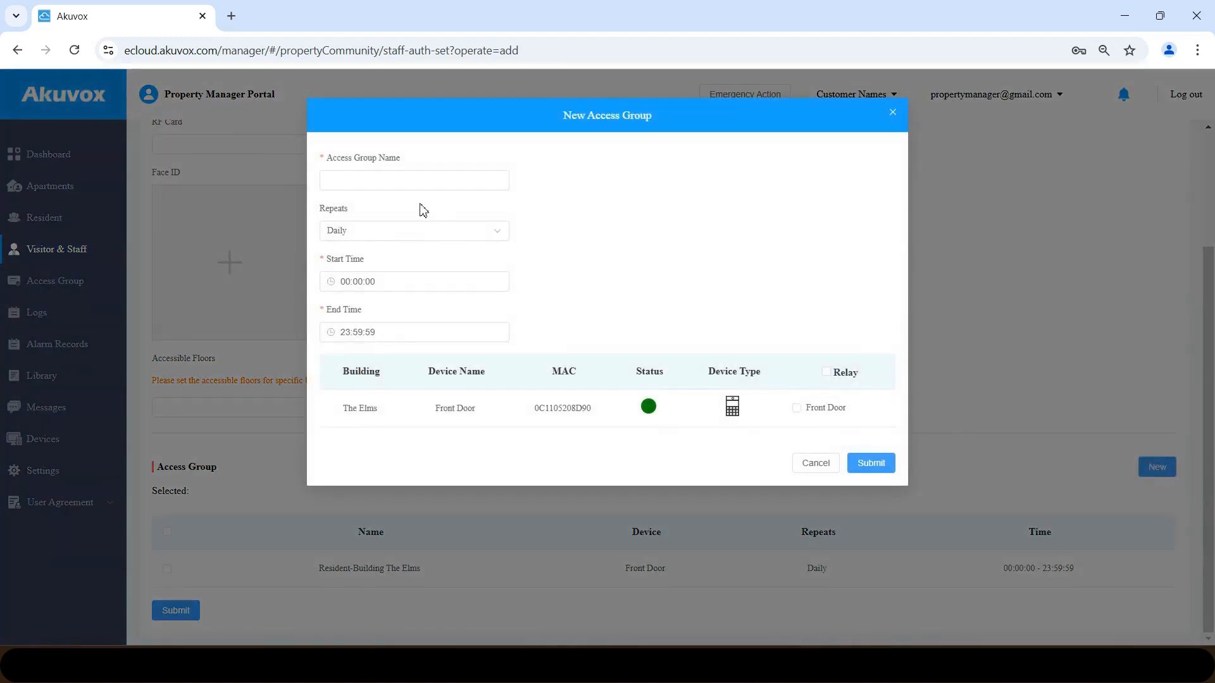
click(414, 182)
text(Weekday)
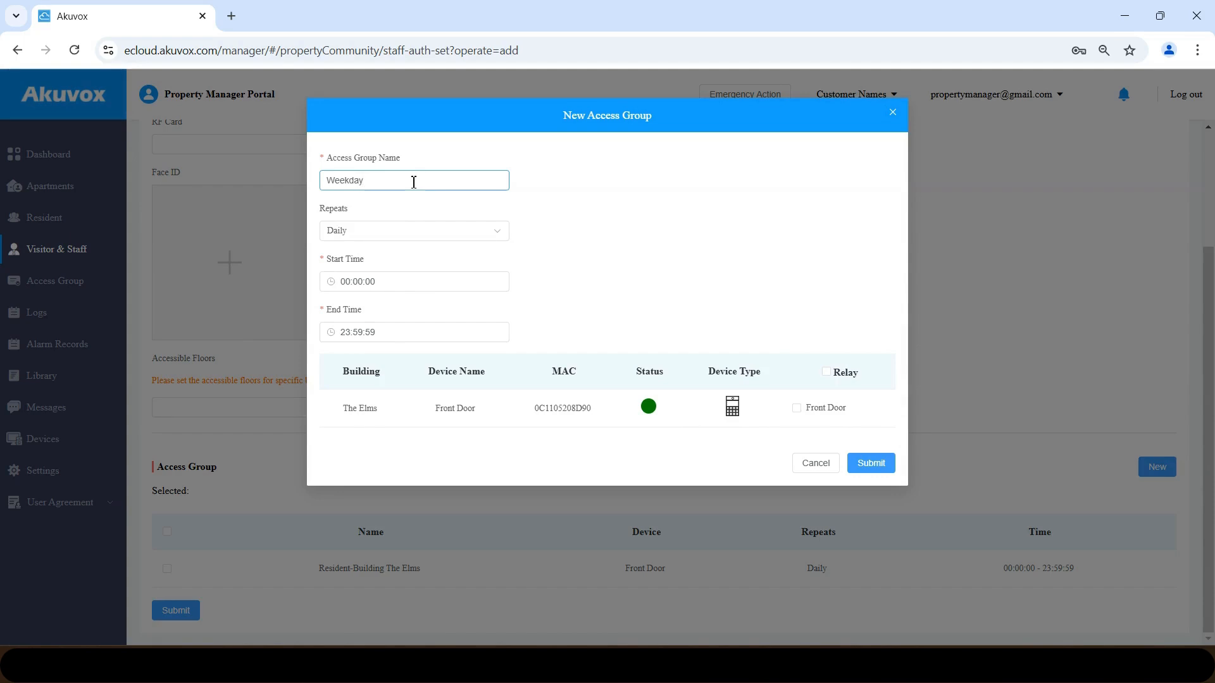
click(492, 236)
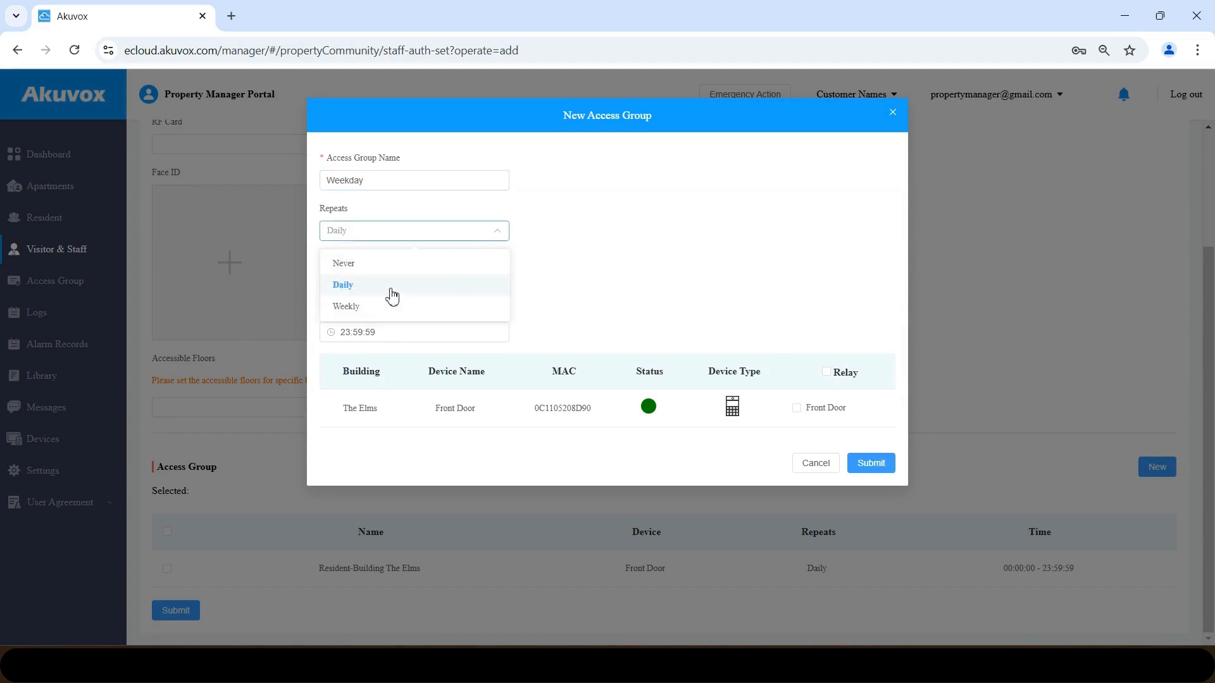
click(362, 310)
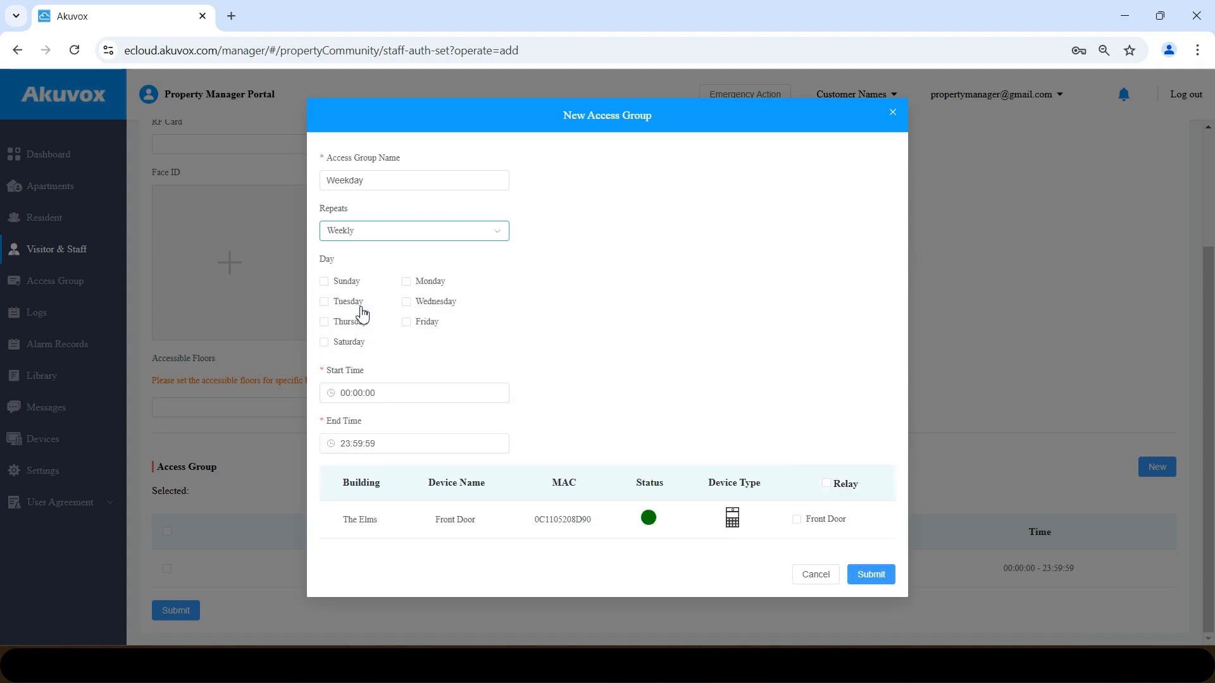
click(407, 282)
click(348, 302)
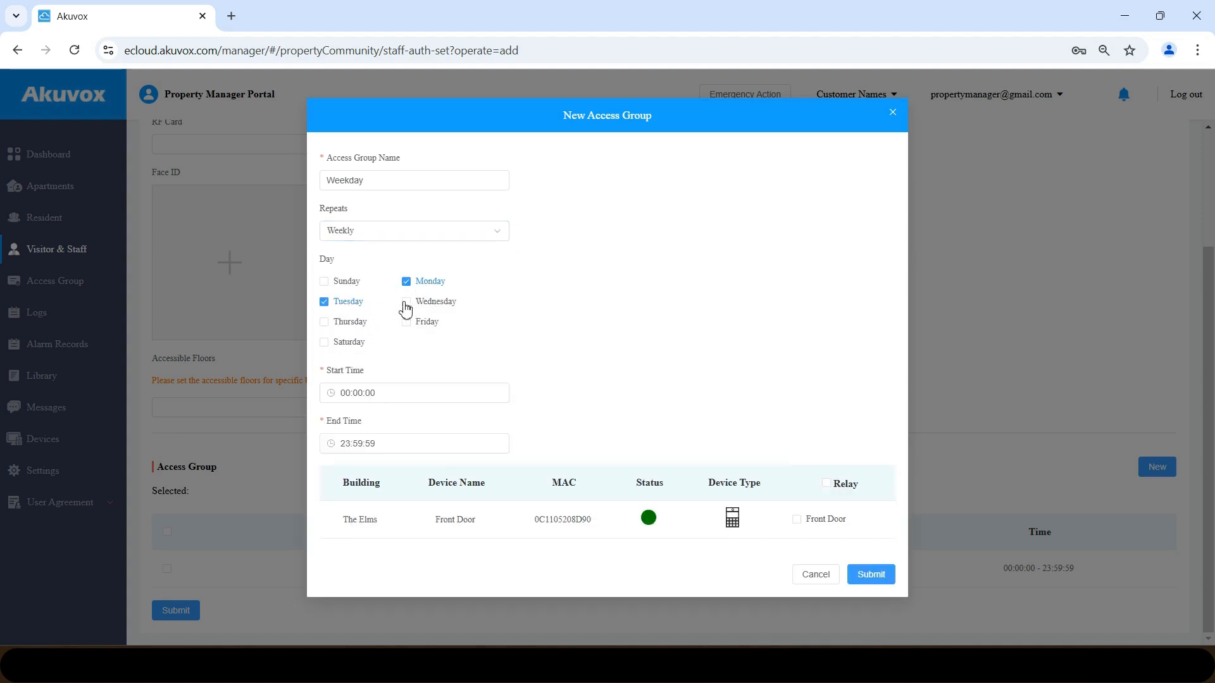
click(405, 302)
click(352, 322)
click(408, 322)
click(796, 520)
click(876, 579)
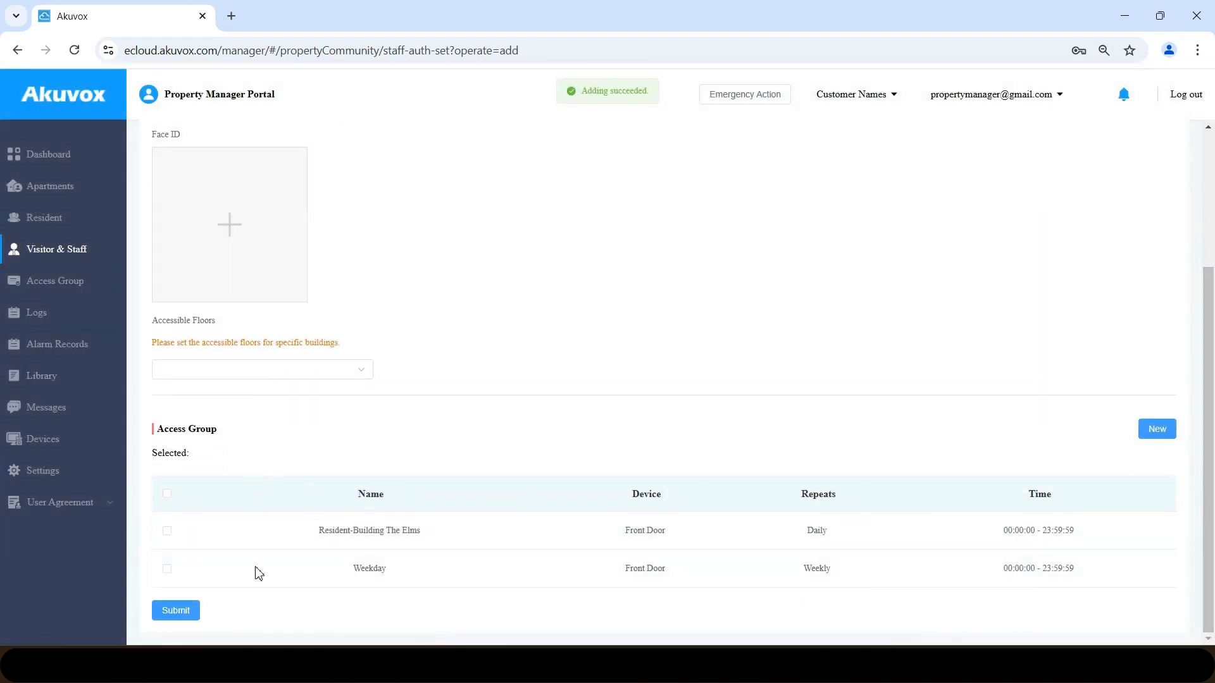
- Give the Grandparent staff entry the Weekday access group and a PIN, then save it
click(168, 569)
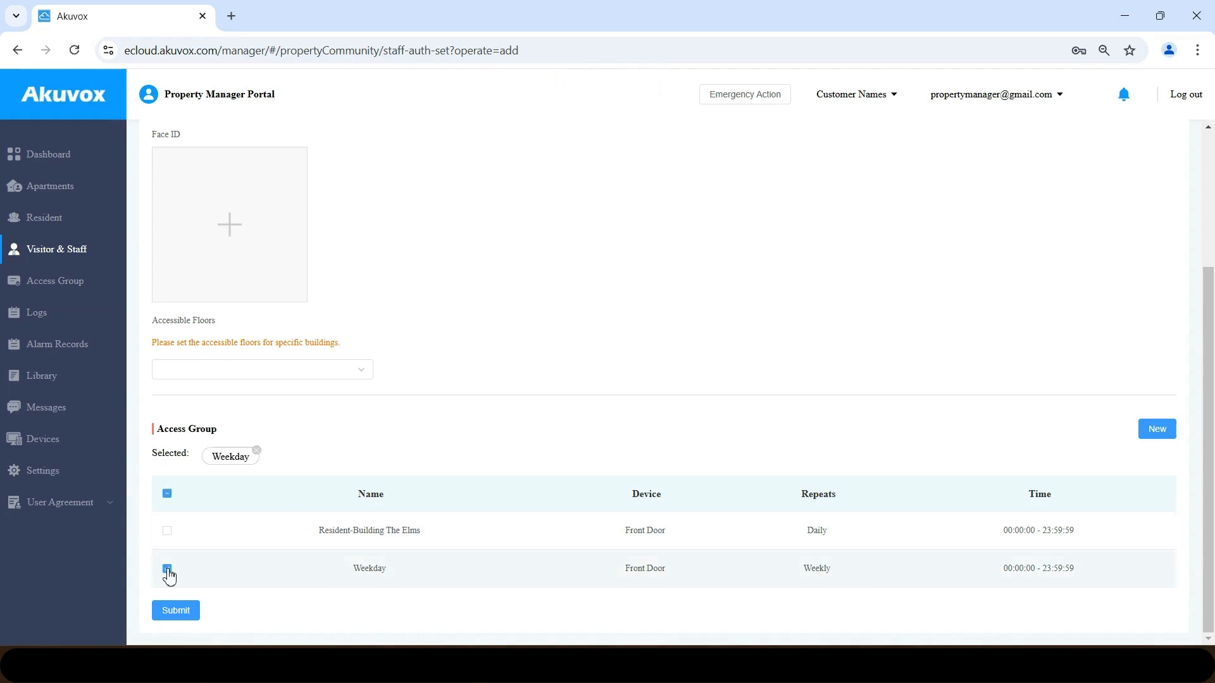
click(177, 611)
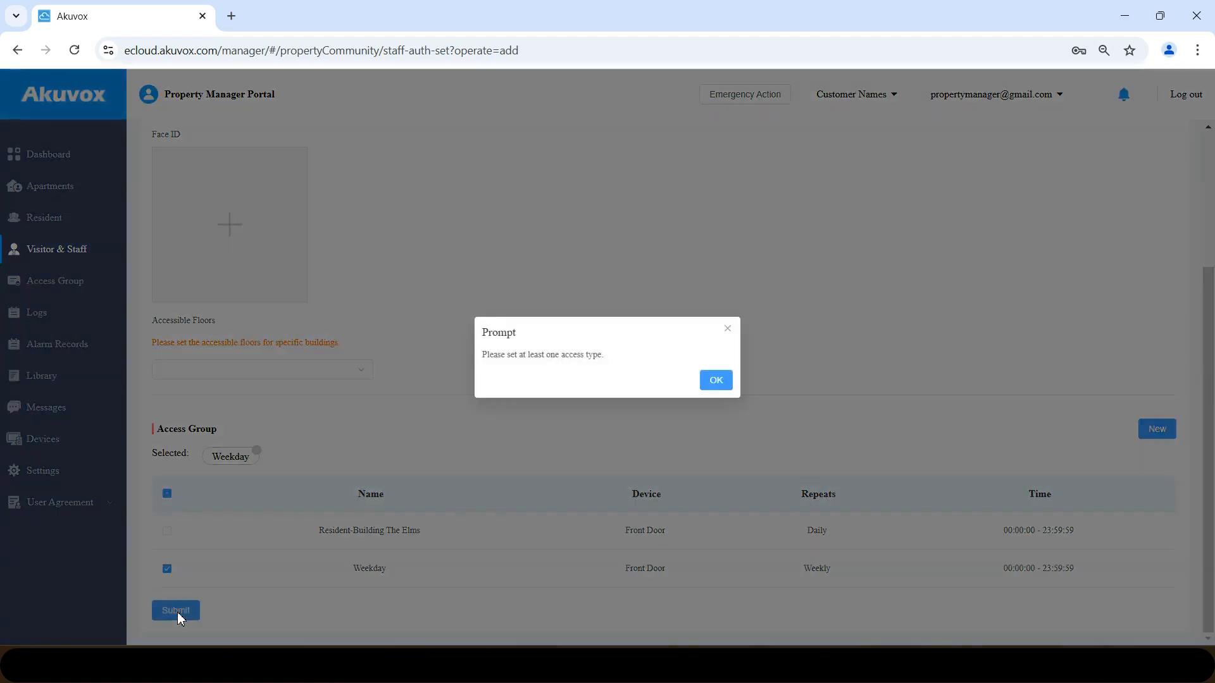
click(714, 380)
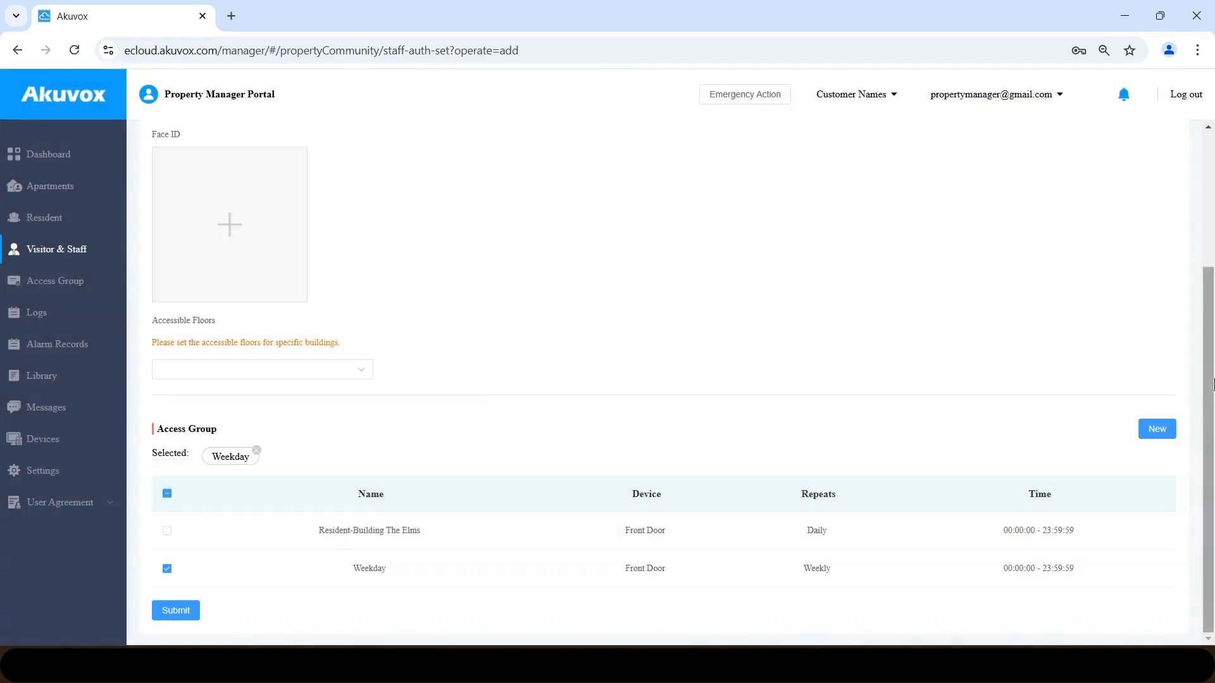
scroll(1073, 179, up, 3)
click(204, 255)
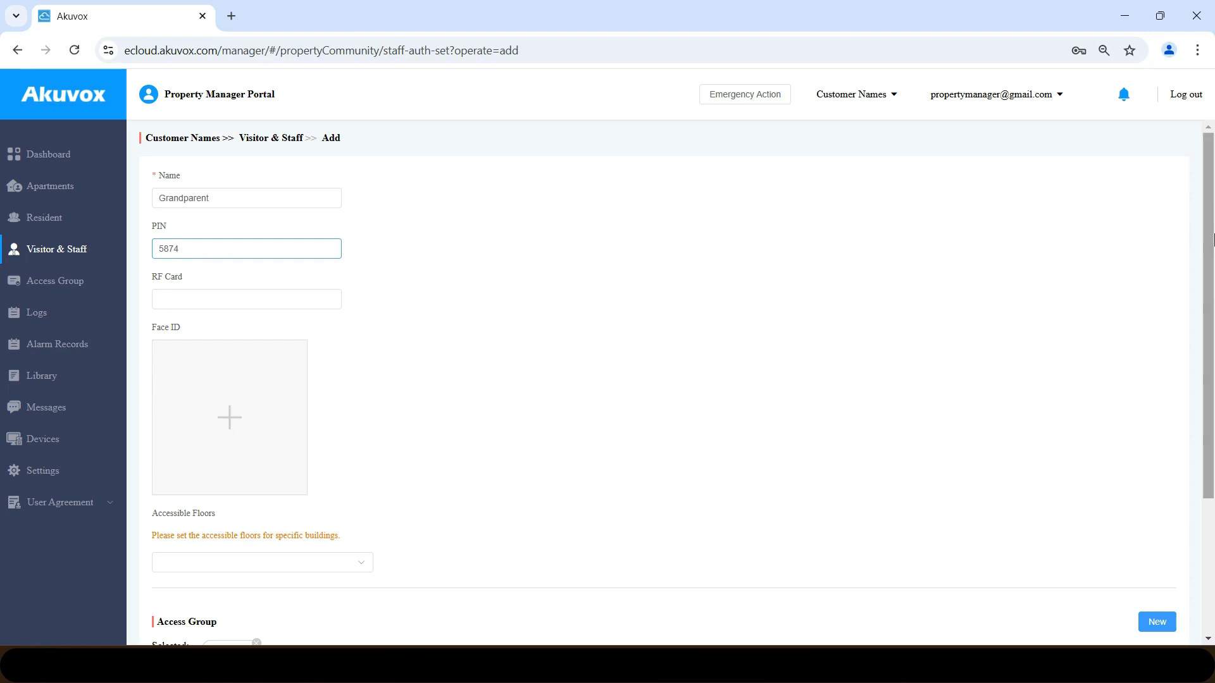
scroll(382, 583, down, 3)
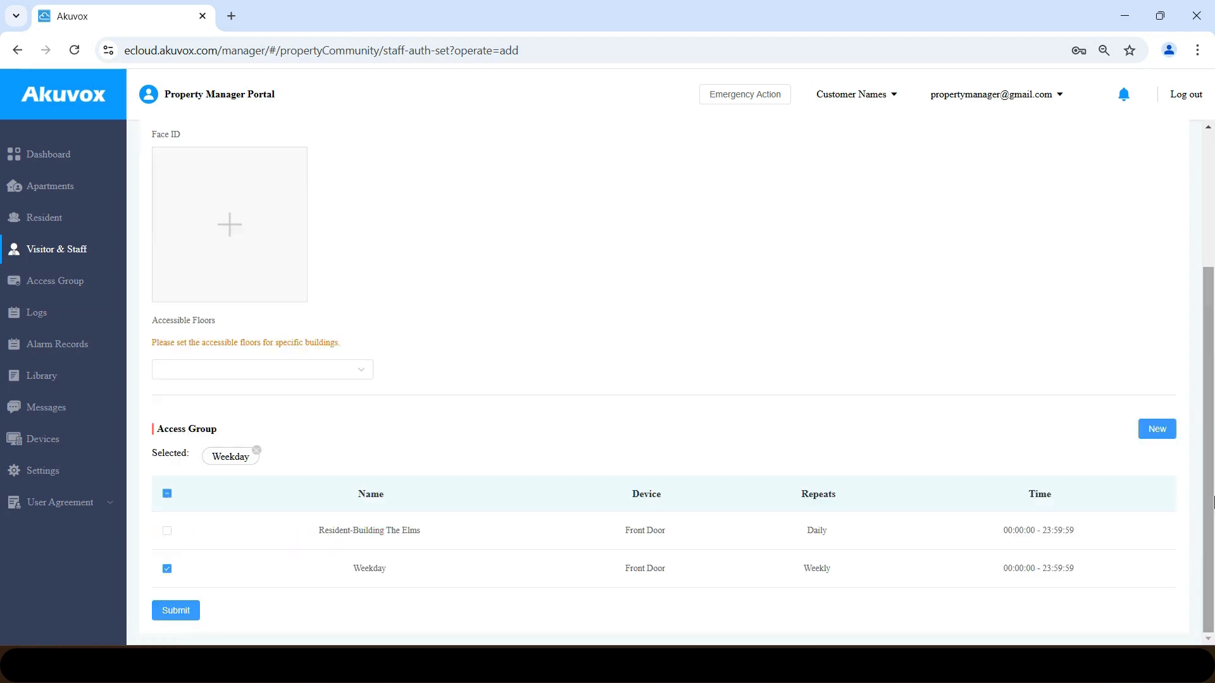
click(177, 611)
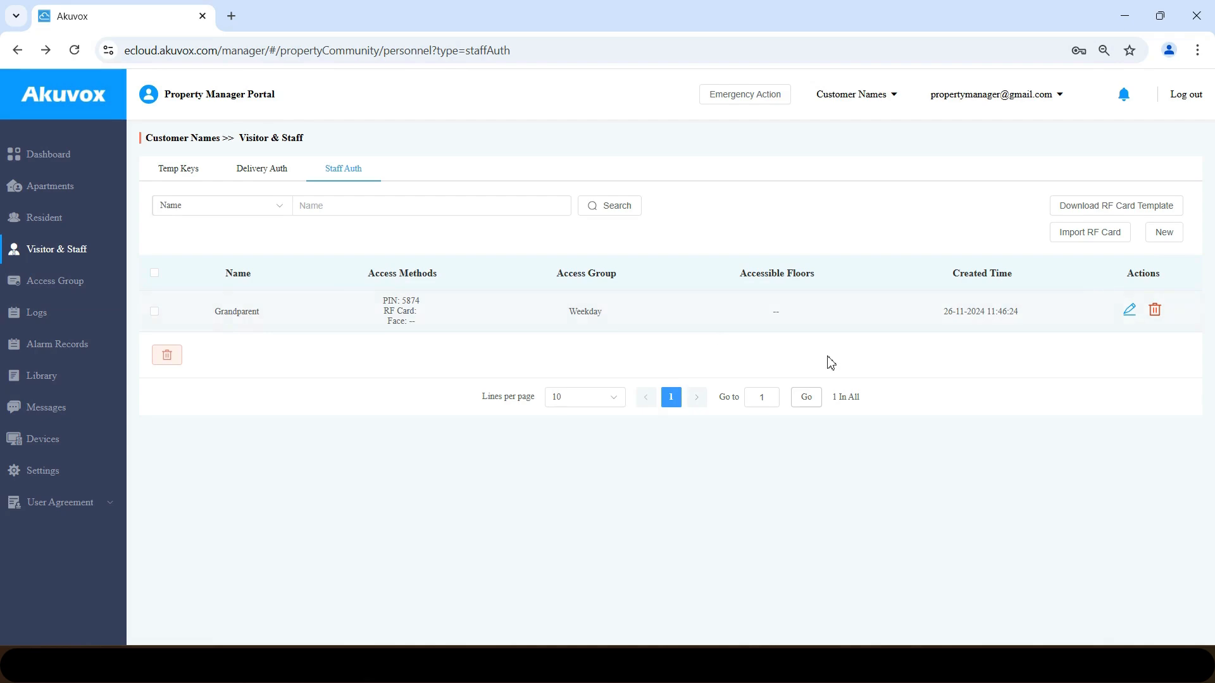
- Delete the Grandparent row from the Staff Auth list and confirm the warning
click(1154, 310)
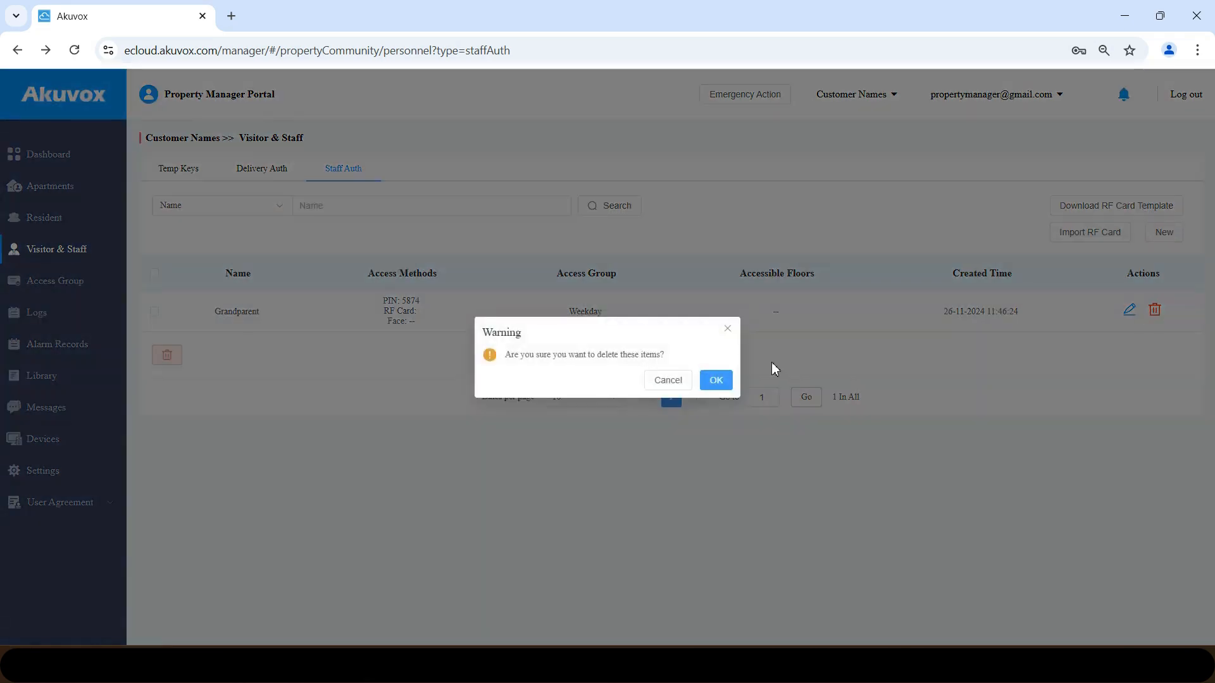
click(716, 380)
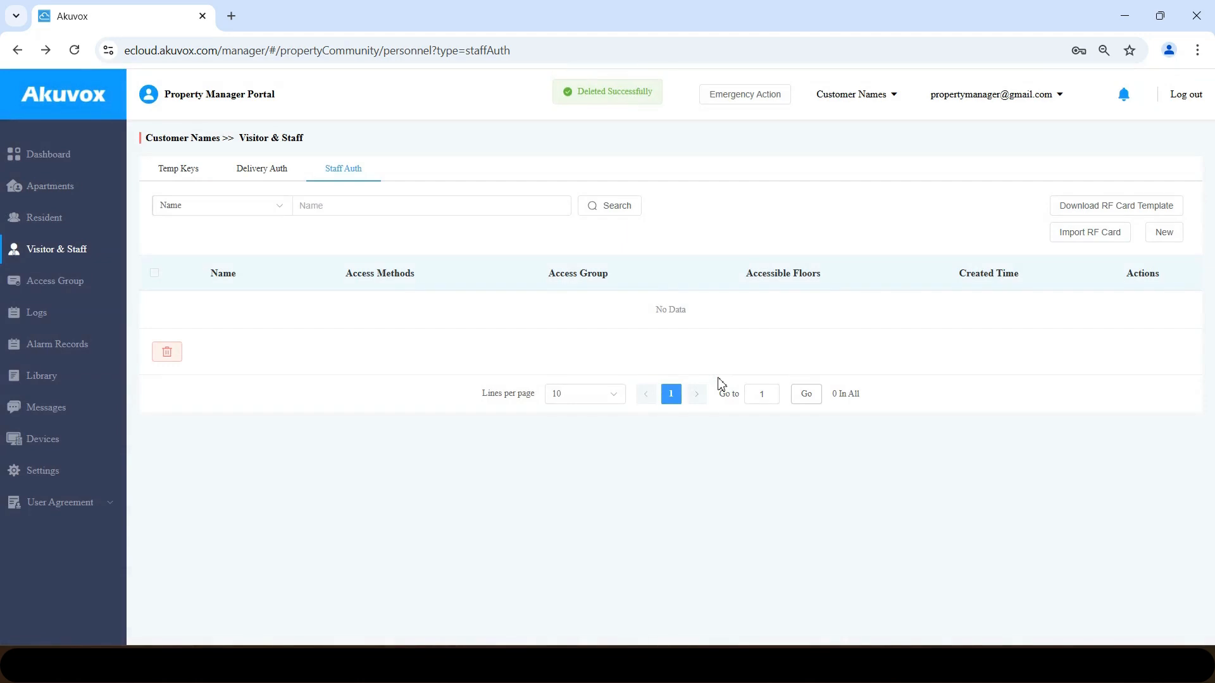